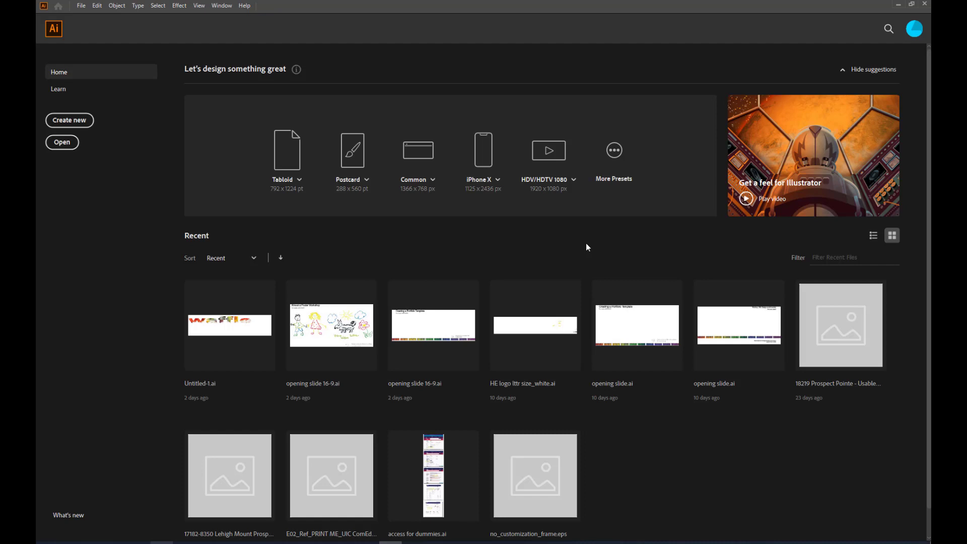
# Start a new document and set its size to 36 in wide by 24 in high
pyautogui.hotkey('ctrl', 'n')
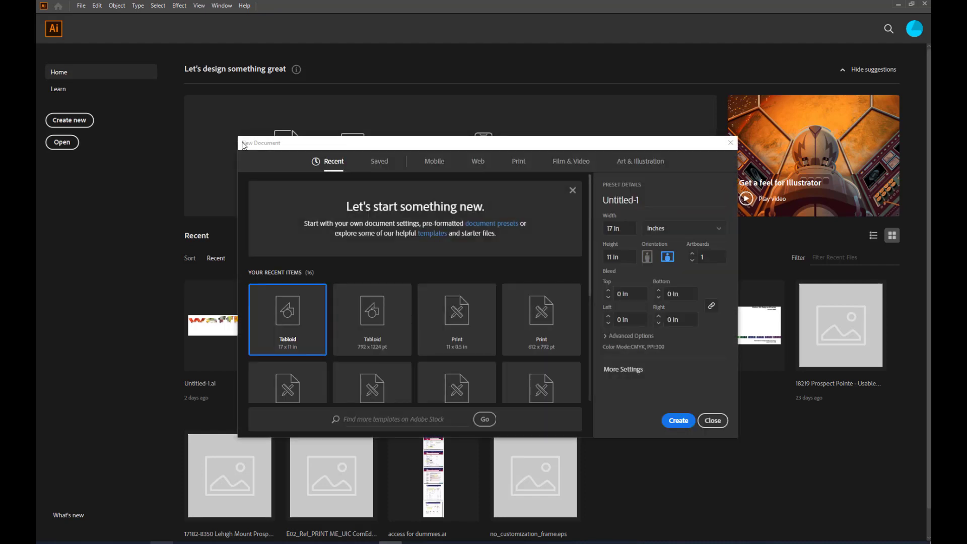
pyautogui.moveTo(416, 144); pyautogui.dragTo(408, 109)
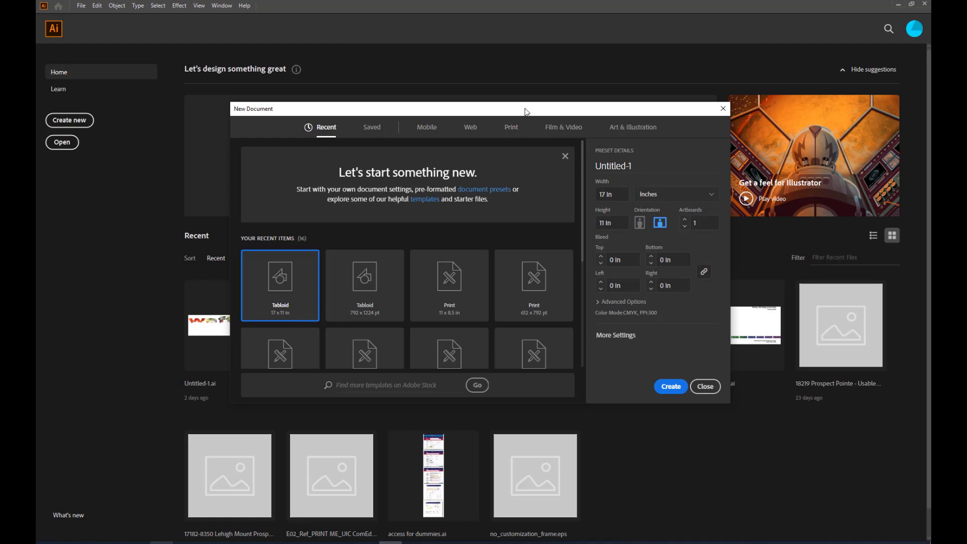
pyautogui.moveTo(504, 111)
pyautogui.mouseDown()
pyautogui.moveTo(526, 212)
pyautogui.moveTo(560, 160)
pyautogui.moveTo(510, 200)
pyautogui.moveTo(503, 103)
pyautogui.moveTo(510, 118)
pyautogui.mouseUp()
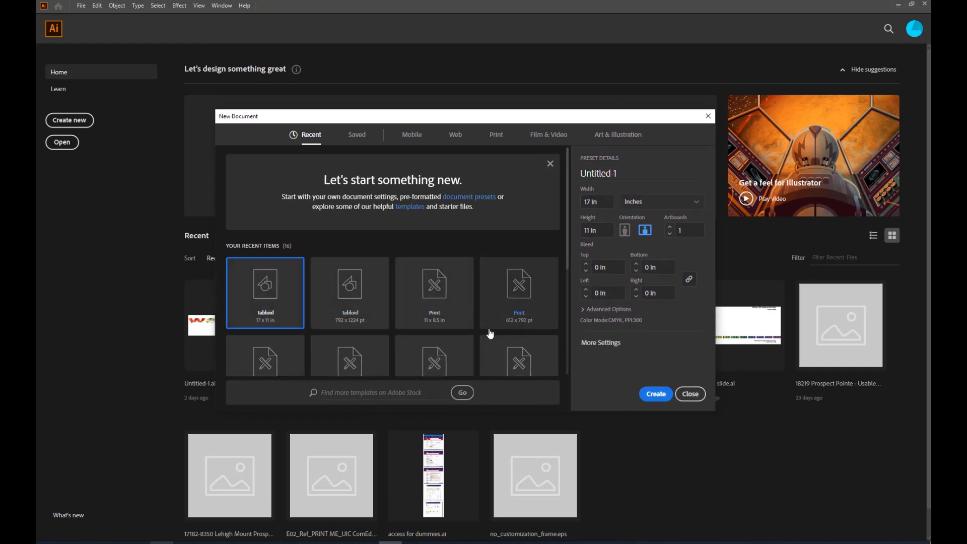
pyautogui.moveTo(567, 213); pyautogui.dragTo(560, 109)
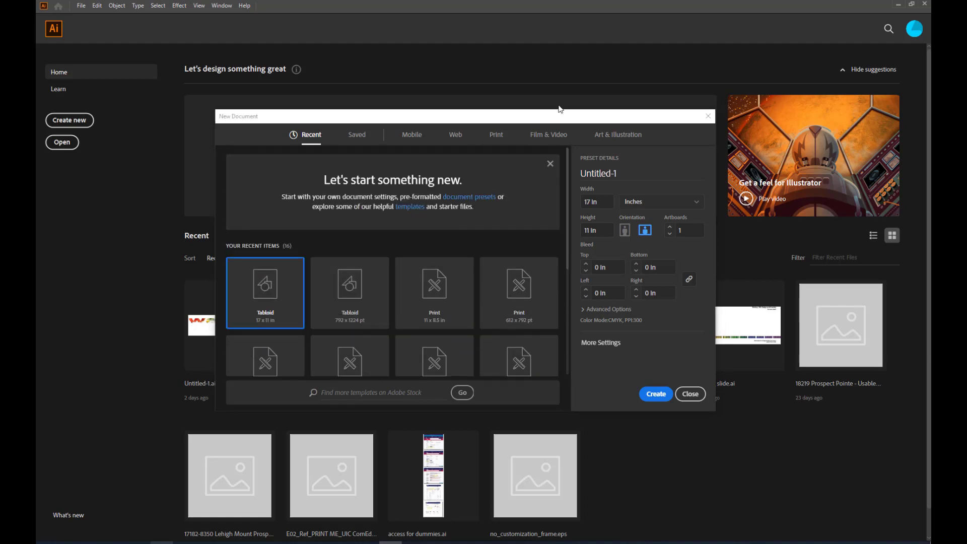
pyautogui.click(608, 203)
pyautogui.press('Tab')
pyautogui.write('24')
pyautogui.click(605, 200)
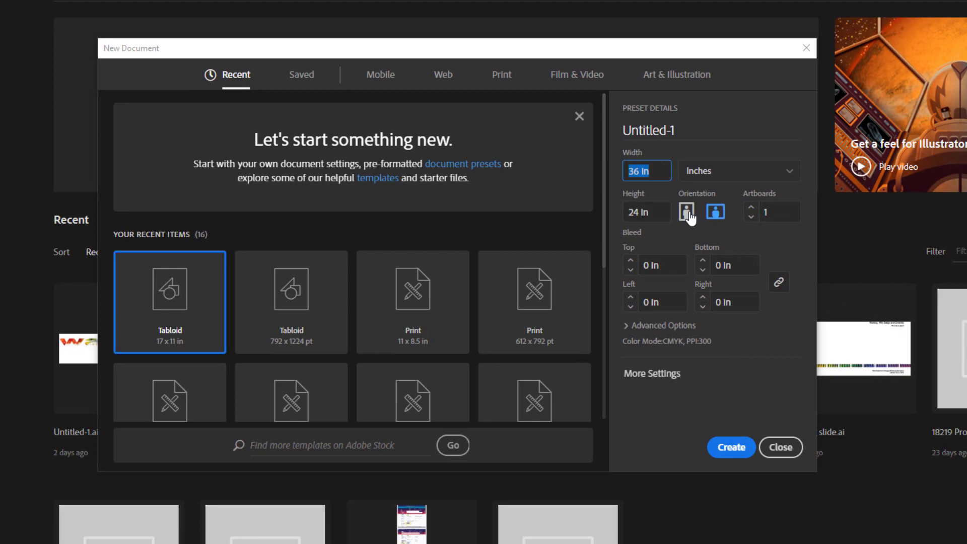
# Switch the orientation to portrait and back to landscape, and pick inches as the unit
pyautogui.click(636, 228)
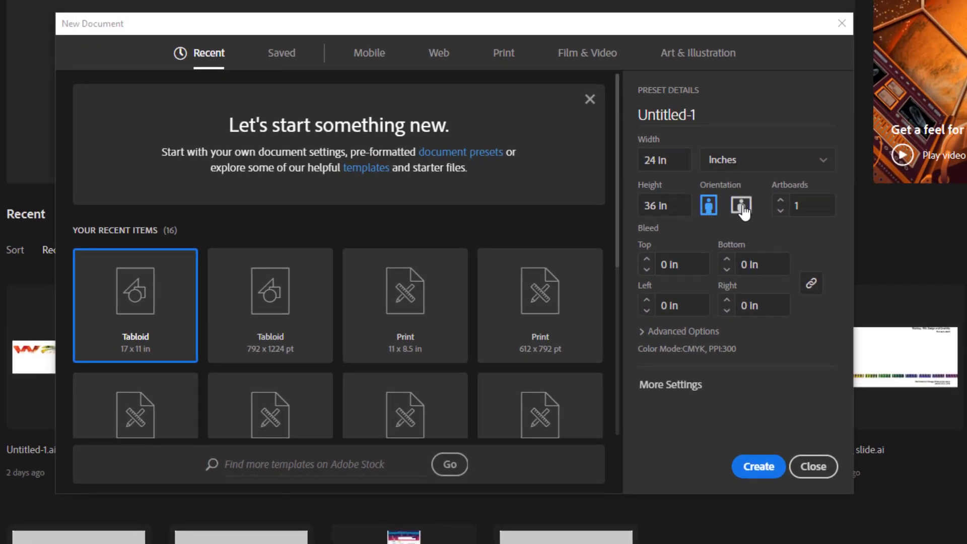
pyautogui.click(742, 208)
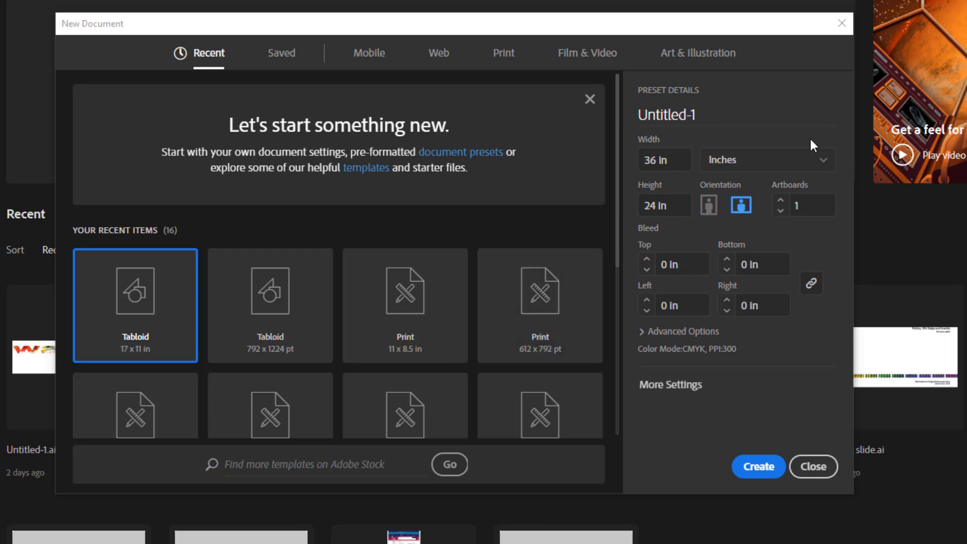
pyautogui.click(826, 170)
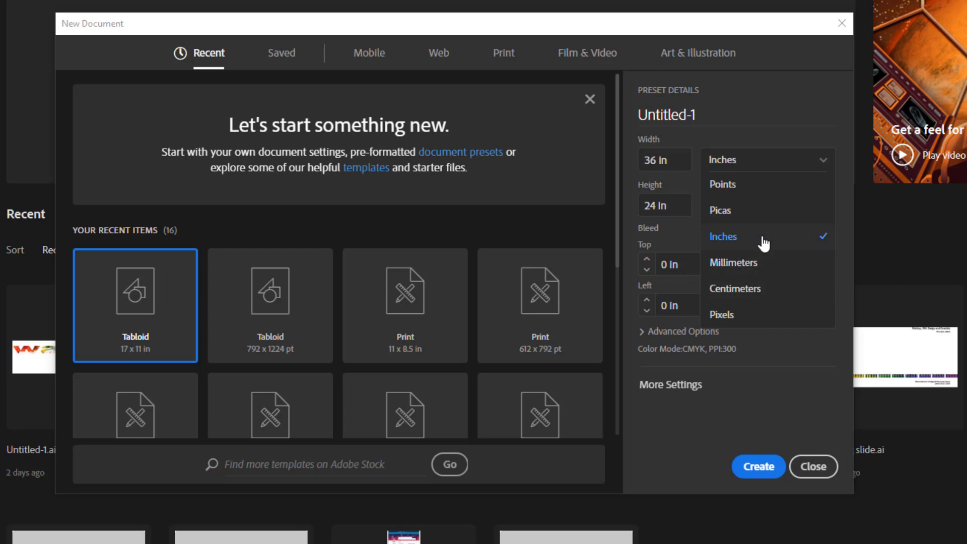
pyautogui.click(763, 247)
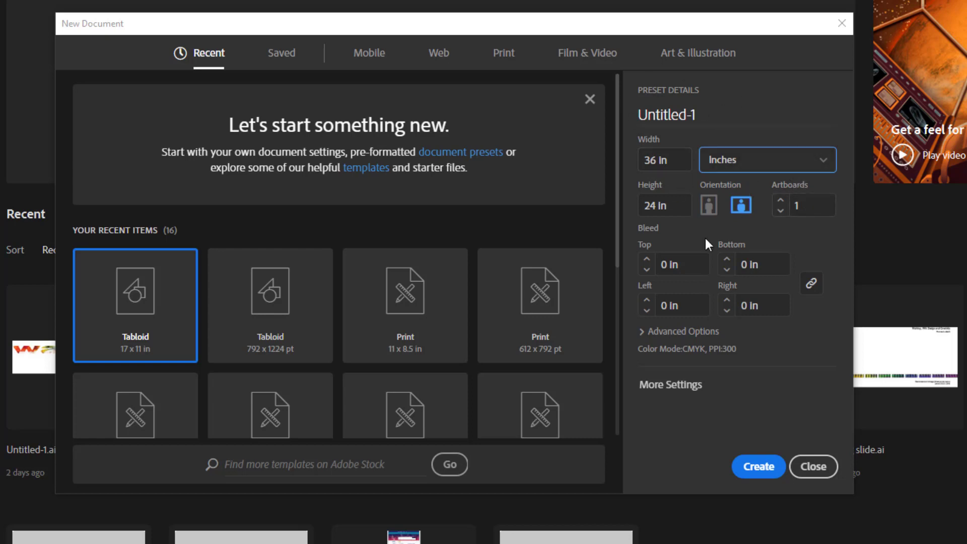
# Set the number of artboards to 1 and create the document
pyautogui.click(780, 202)
pyautogui.click(781, 202)
pyautogui.click(781, 212)
pyautogui.click(756, 468)
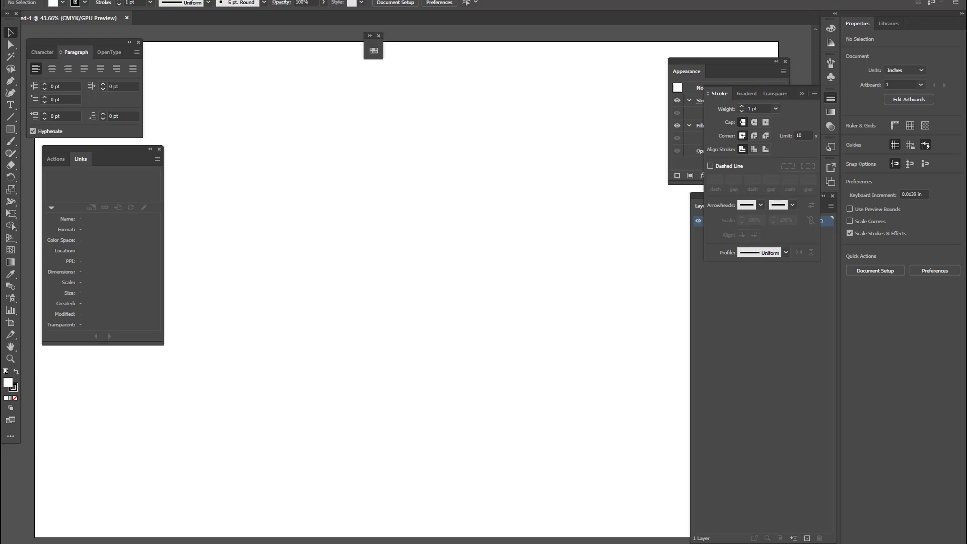
# Reset the Essentials Classic workspace to its default panel layout
pyautogui.click(801, 0)
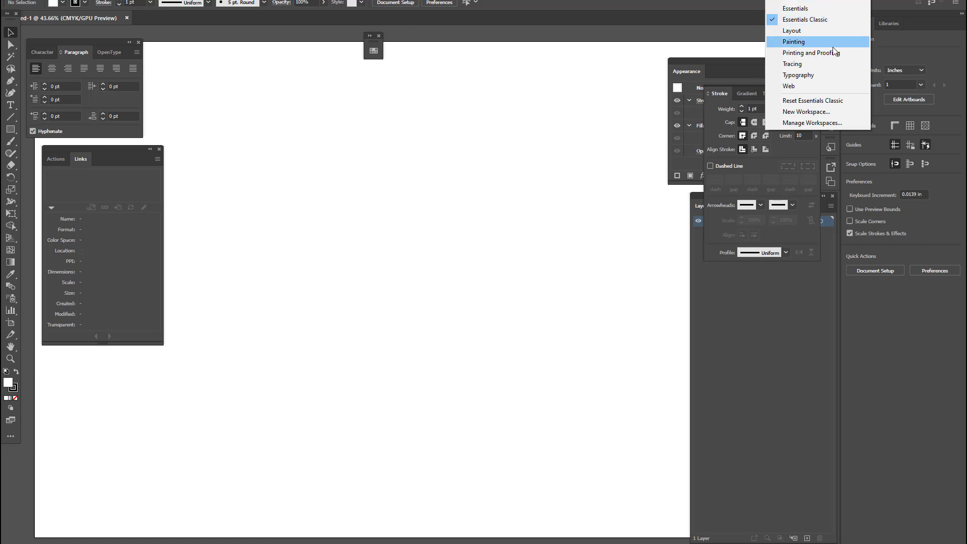
pyautogui.click(831, 100)
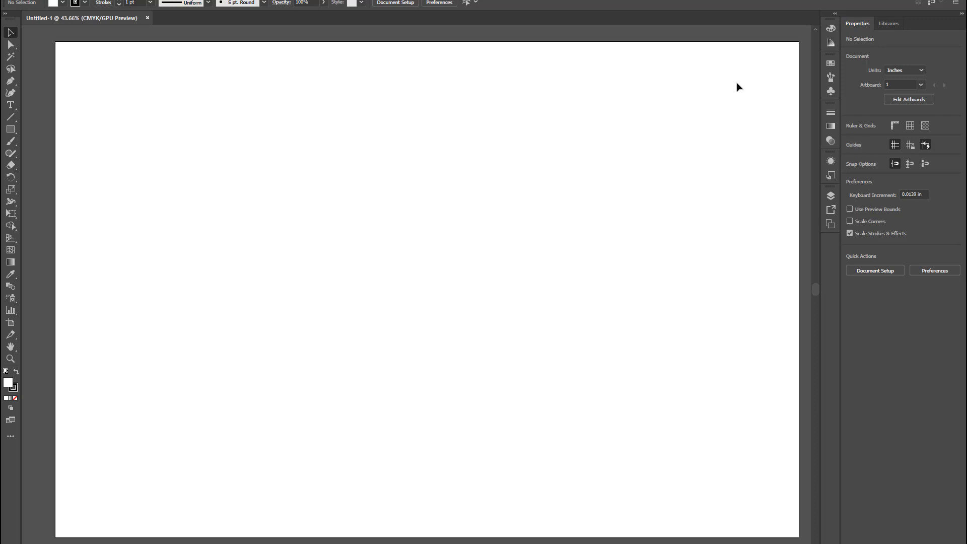
# Zoom in and out on the blank artboard and pan around it to practise view navigation
pyautogui.scroll(-1, 467, 289)
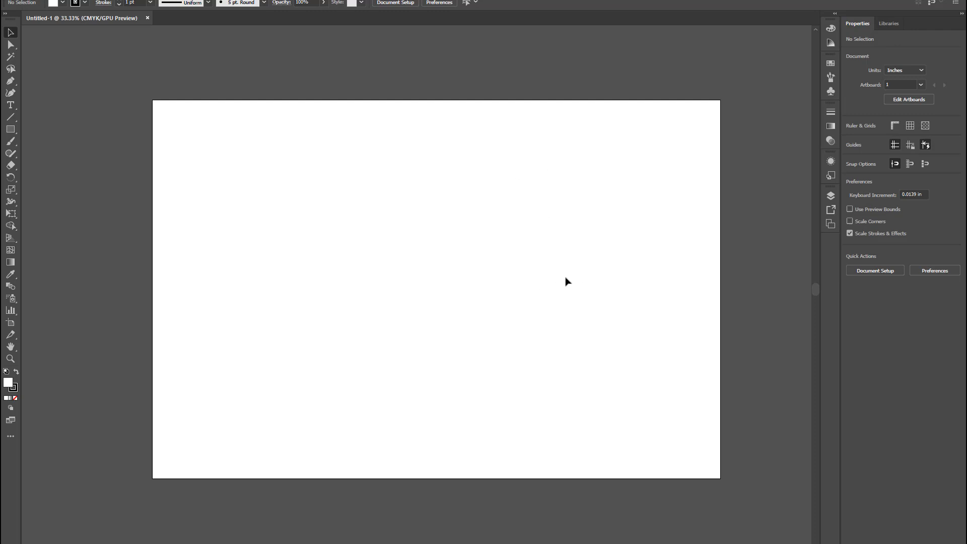
pyautogui.hotkey('ctrl', '+')
pyautogui.hotkey('ctrl', '+')
pyautogui.hotkey('ctrl', '+')
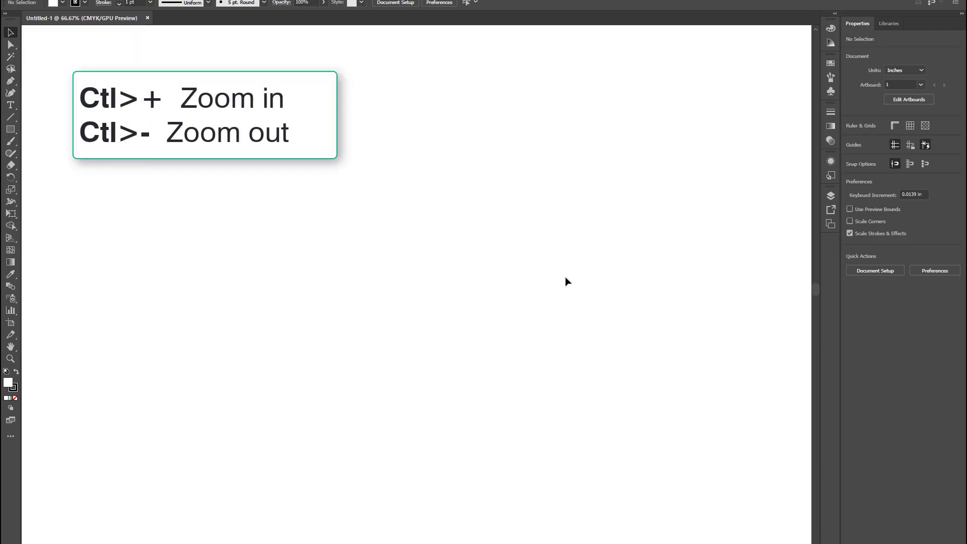
pyautogui.hotkey('ctrl', '-')
pyautogui.hotkey('ctrl', '-')
pyautogui.hotkey('ctrl', '-')
pyautogui.hotkey('ctrl', '-')
pyautogui.hotkey('ctrl', '-')
pyautogui.hotkey('ctrl', '-')
pyautogui.hotkey('ctrl', '-')
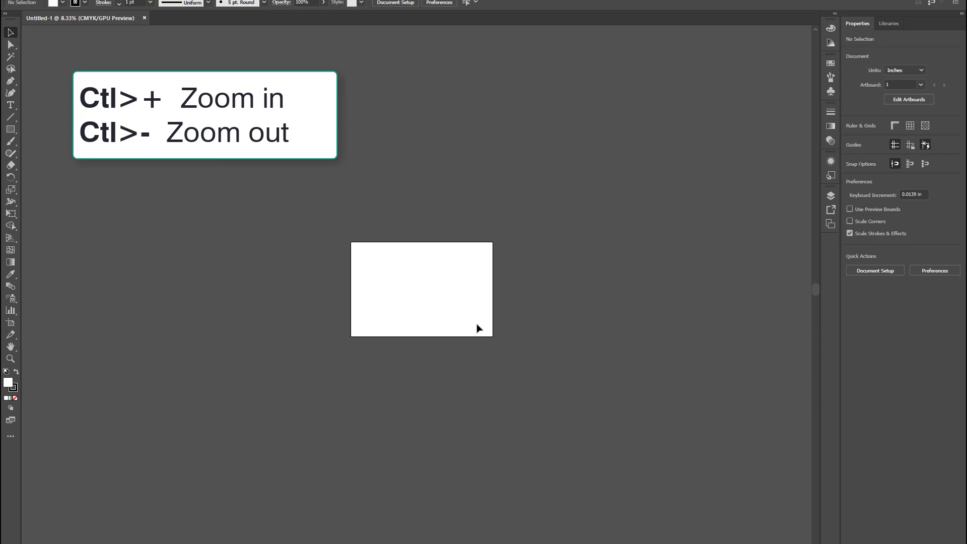
pyautogui.scroll(5, 434, 302)
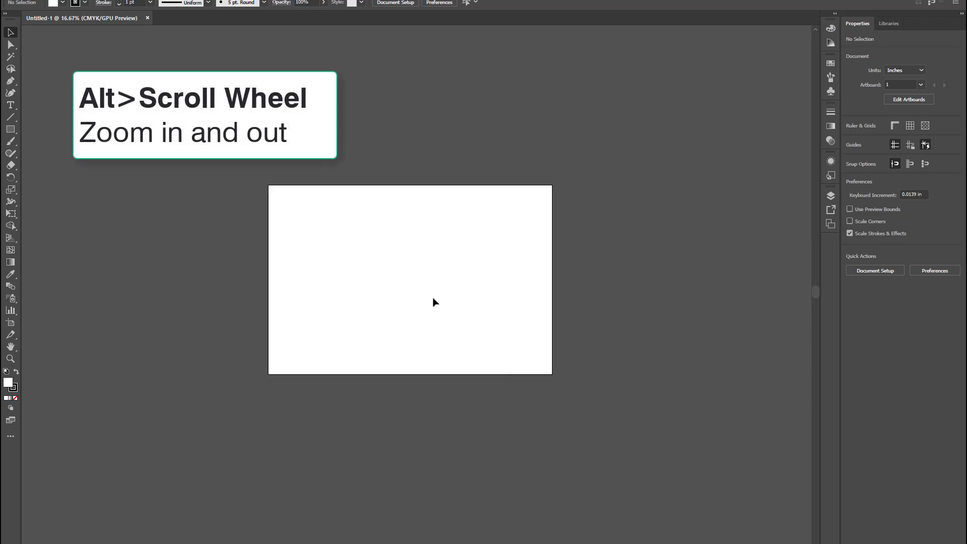
pyautogui.scroll(-1, 434, 302)
pyautogui.scroll(-2, 444, 307)
pyautogui.scroll(3, 417, 292)
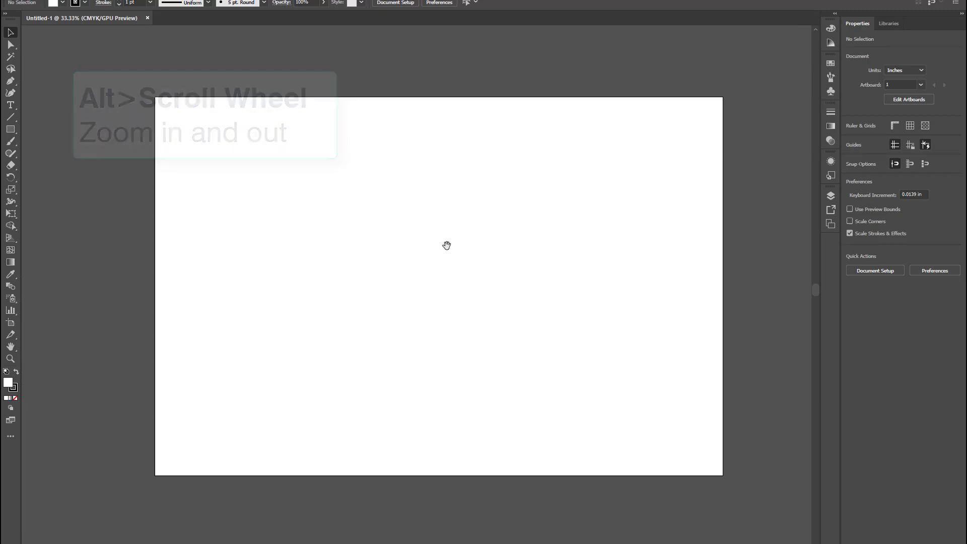
pyautogui.moveTo(395, 262); pyautogui.dragTo(380, 296)
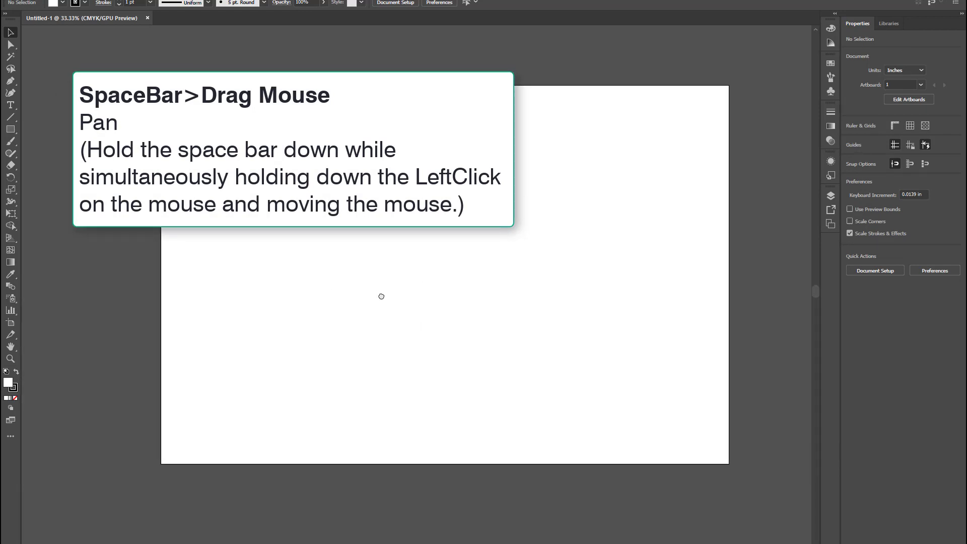
pyautogui.moveTo(503, 283); pyautogui.dragTo(483, 286)
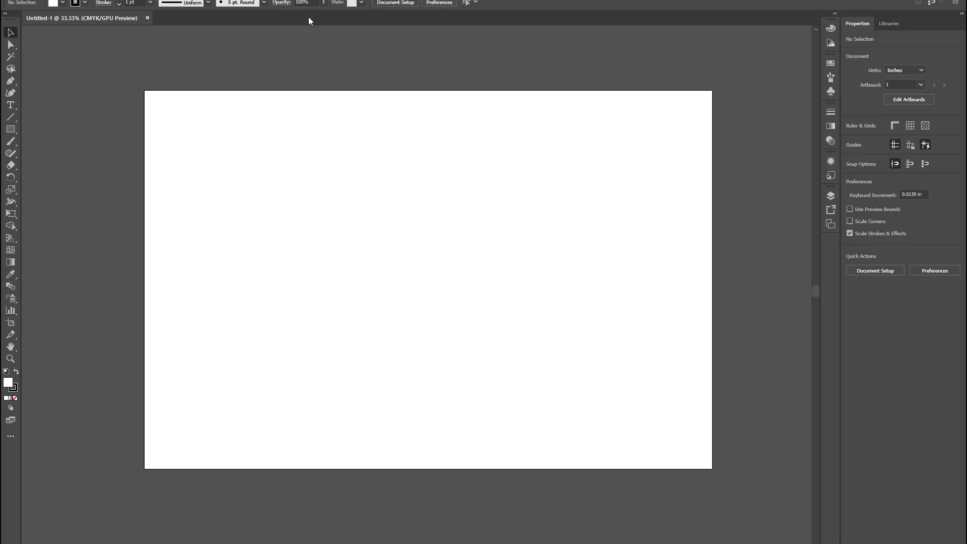
# Show the Layers panel and enlarge it in both height and width
pyautogui.click(208, 2)
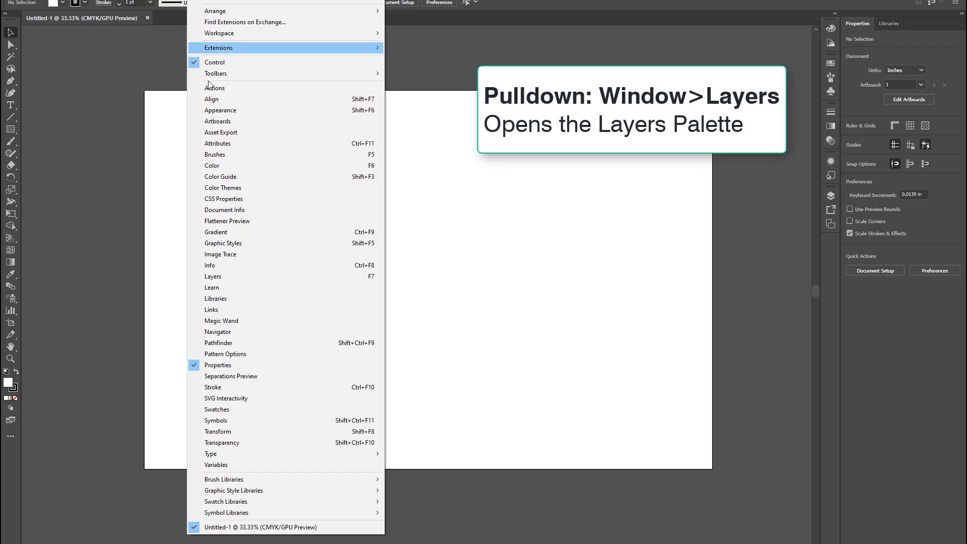
pyautogui.click(225, 278)
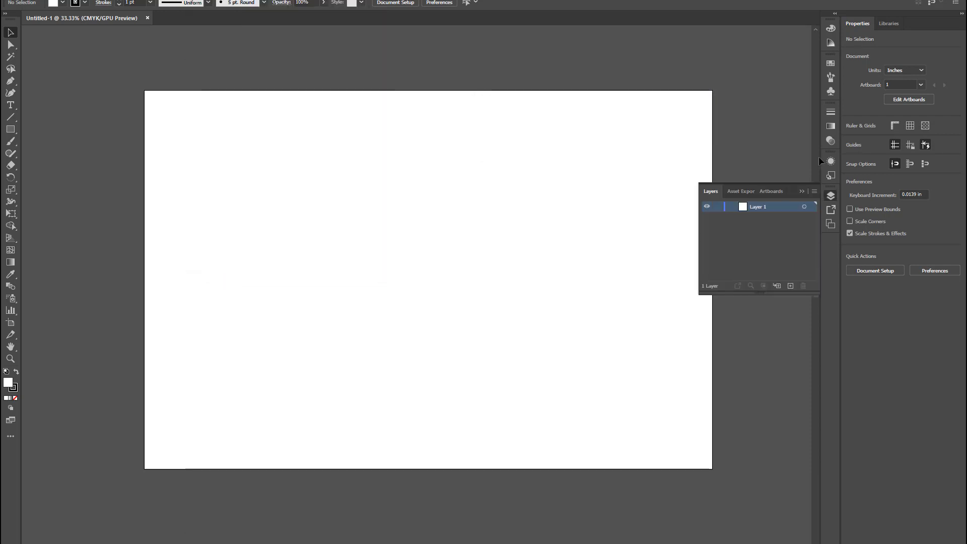
pyautogui.click(831, 196)
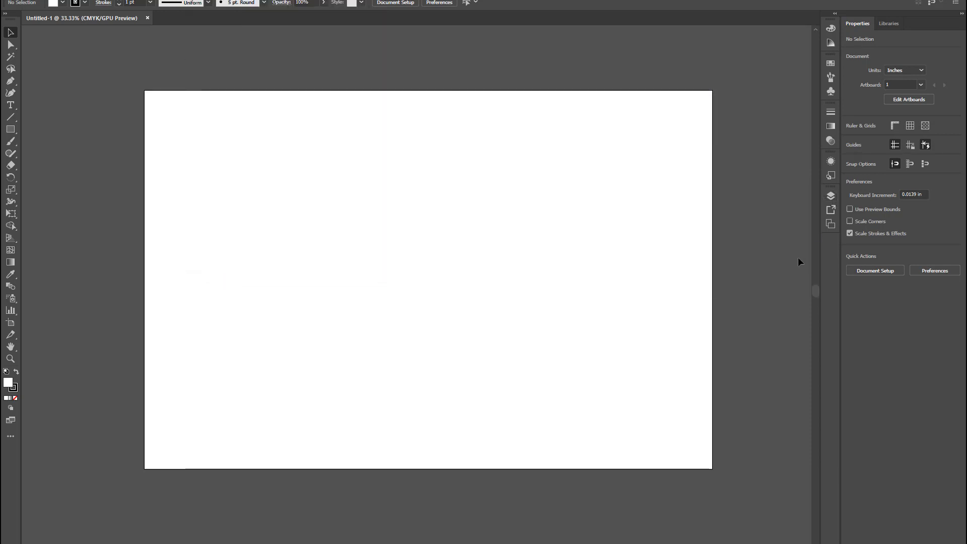
pyautogui.click(831, 197)
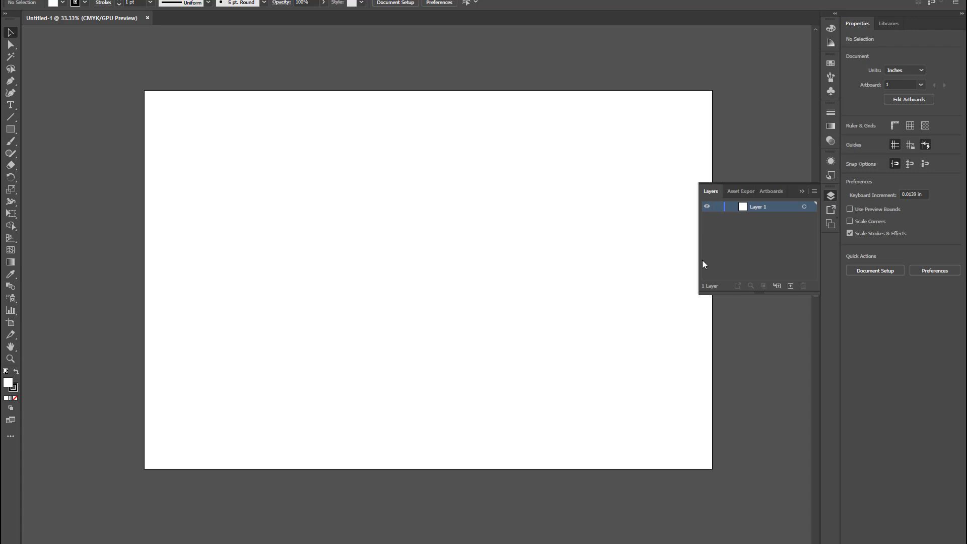
pyautogui.moveTo(760, 293); pyautogui.dragTo(747, 436)
pyautogui.moveTo(699, 236); pyautogui.dragTo(620, 216)
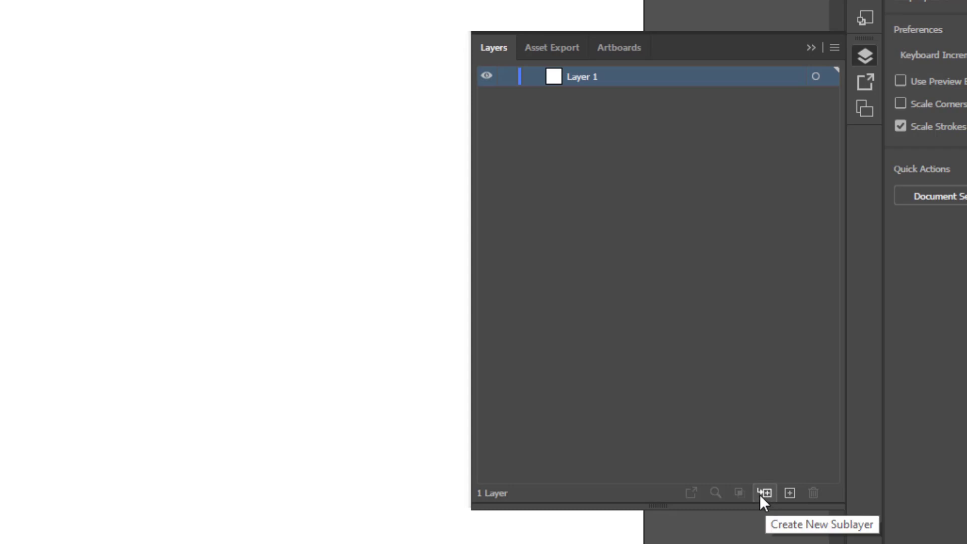
# Add five new layers above Layer 1 and clear the layer selection
pyautogui.click(789, 492)
pyautogui.click(789, 492)
pyautogui.click(789, 492)
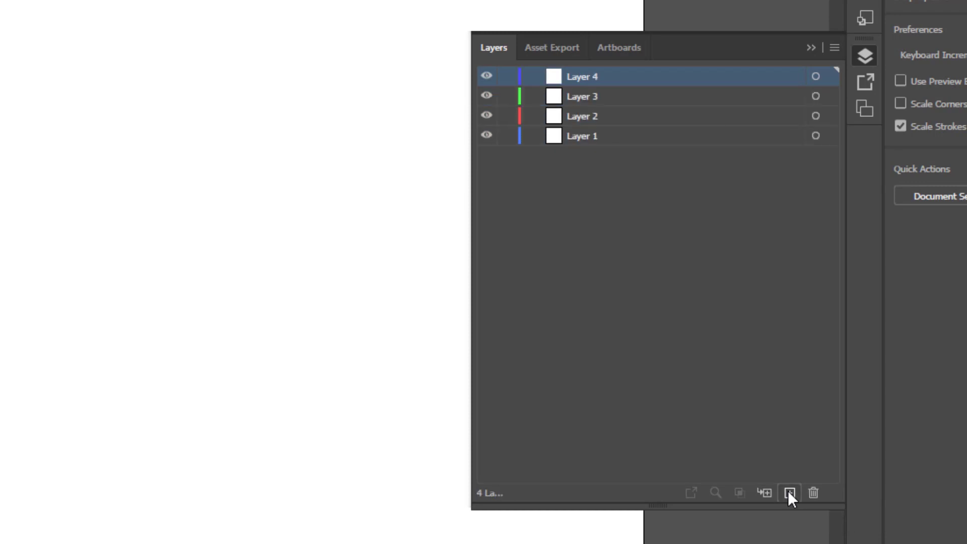
pyautogui.click(788, 492)
pyautogui.click(789, 492)
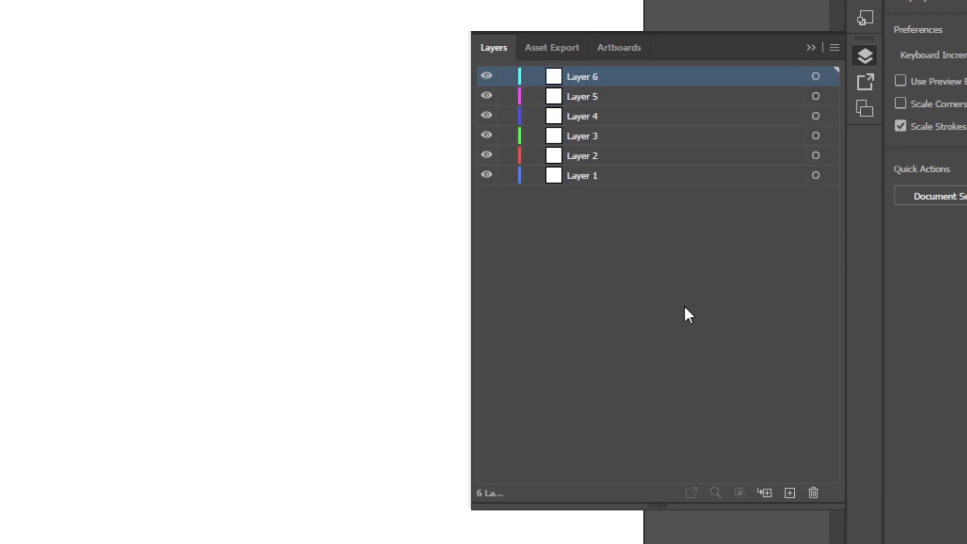
pyautogui.click(680, 249)
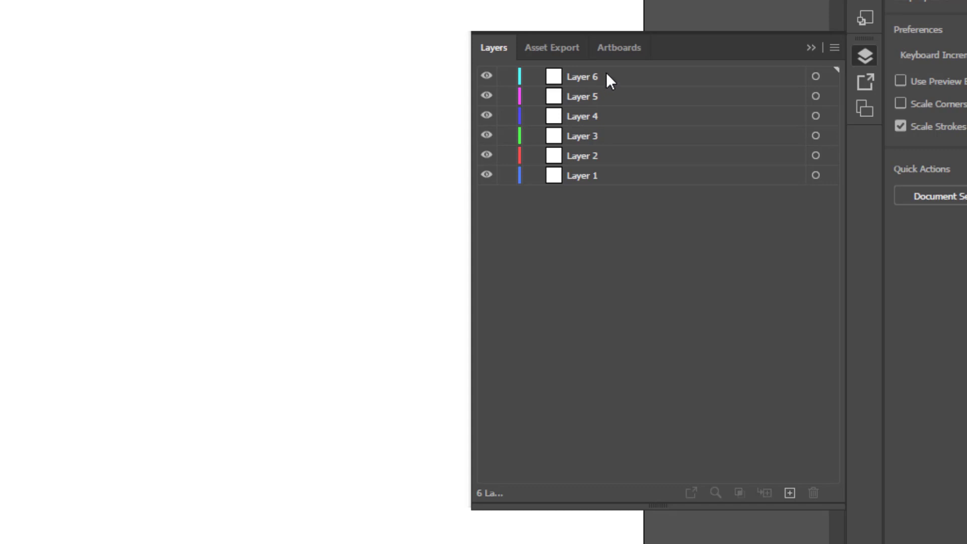
# Rename Layer 1 as pictures, Layer 2 as graphs, Layer 3 as txt and Layer 4 as txt-titles
pyautogui.doubleClick(584, 175)
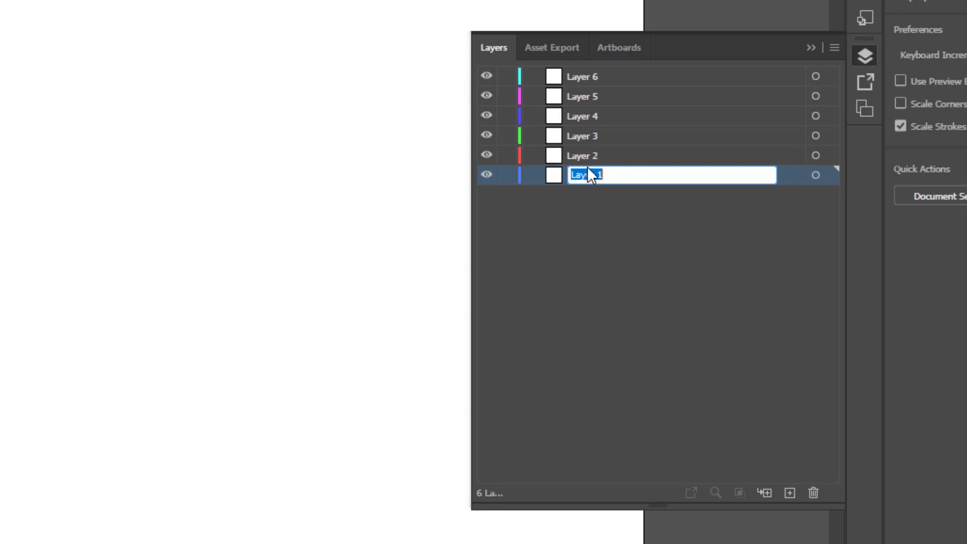
pyautogui.write('pictures')
pyautogui.doubleClick(581, 154)
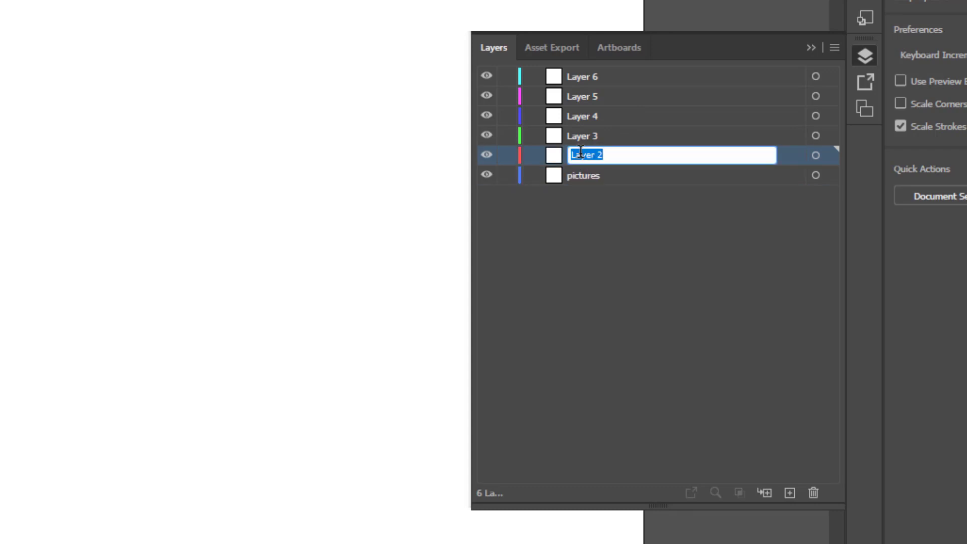
pyautogui.write('graphs')
pyautogui.doubleClick(583, 135)
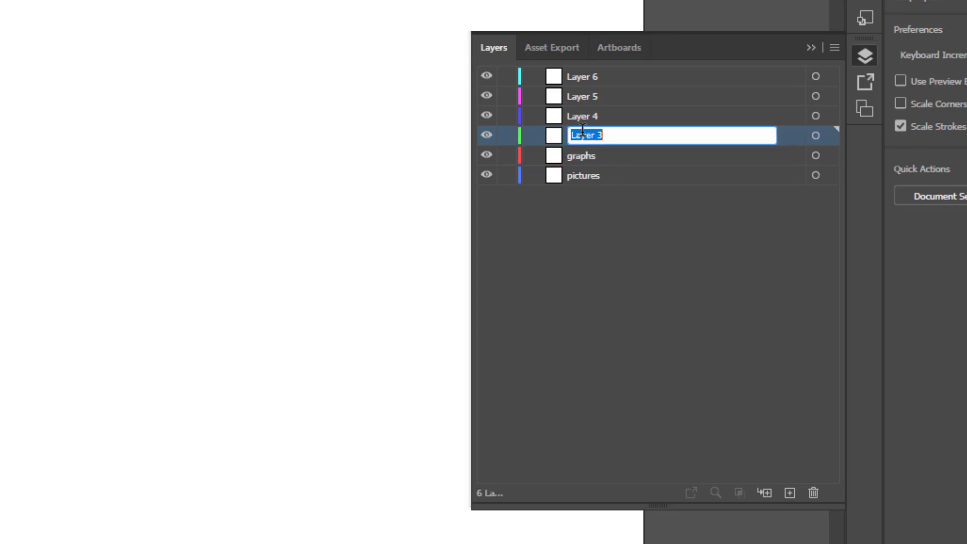
pyautogui.write('txt')
pyautogui.doubleClick(583, 116)
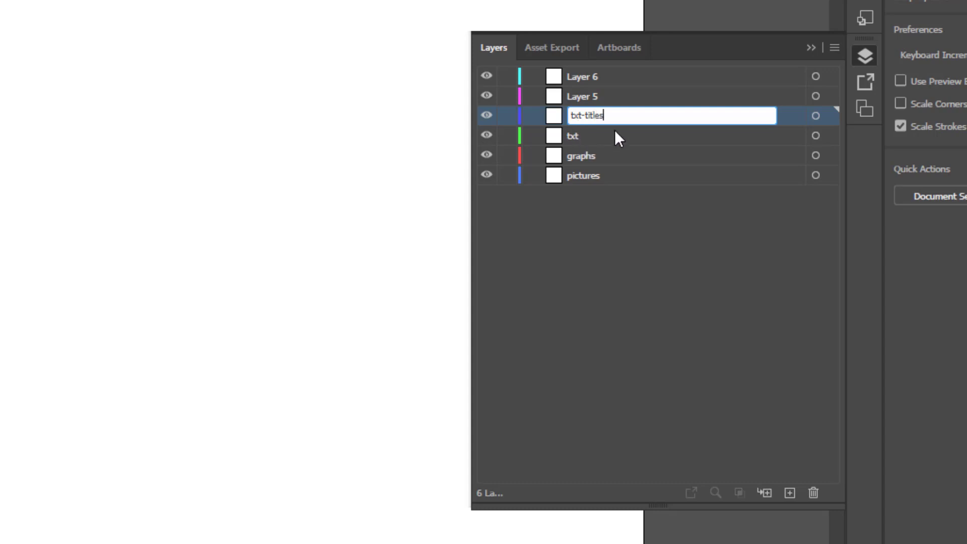
pyautogui.press('Return')
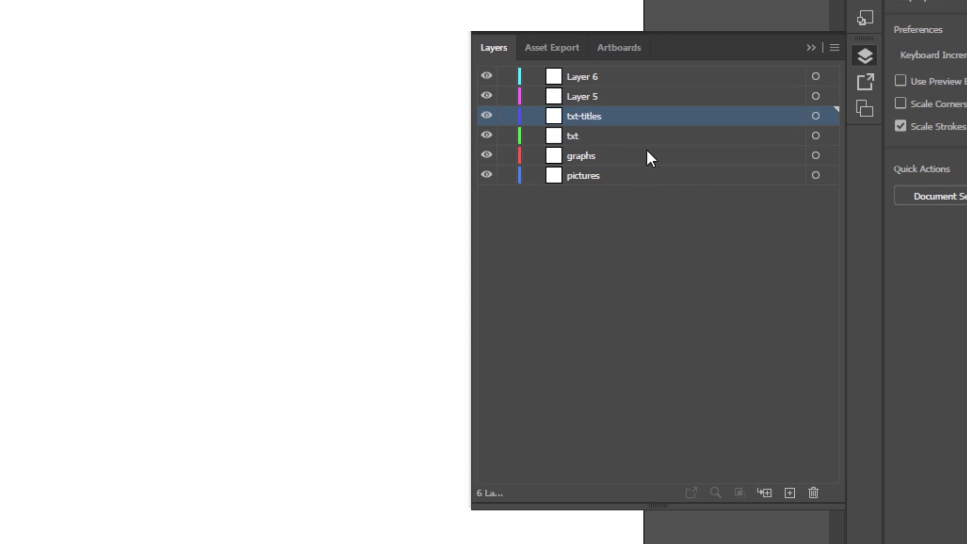
# Rename Layer 5 as guidelines
pyautogui.click(658, 132)
pyautogui.click(630, 109)
pyautogui.click(605, 97)
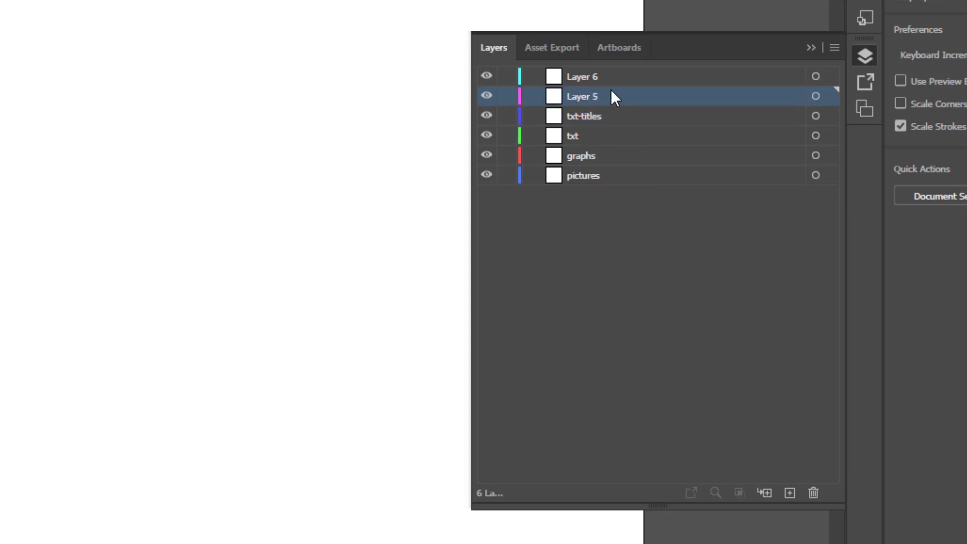
pyautogui.doubleClick(582, 96)
pyautogui.write('g')
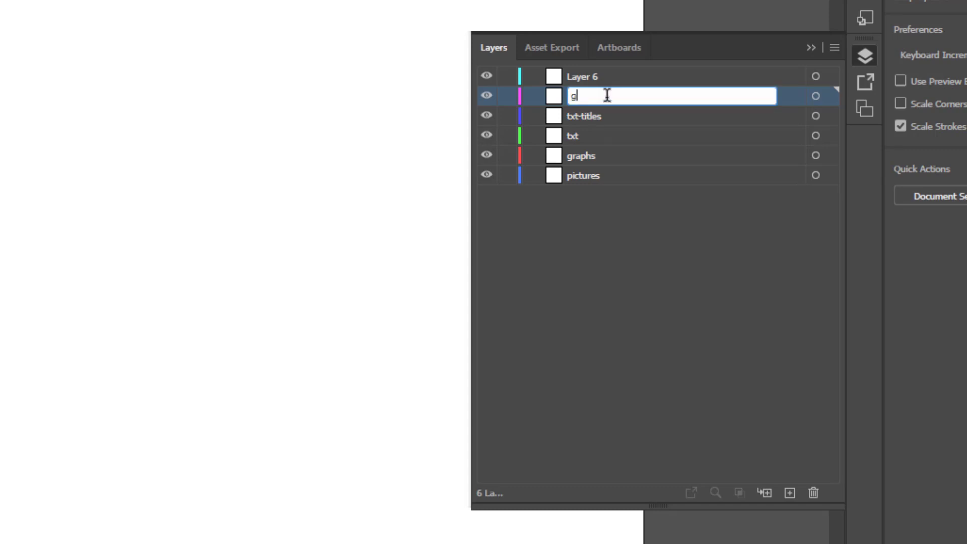
pyautogui.write('uidelines')
pyautogui.press('Return')
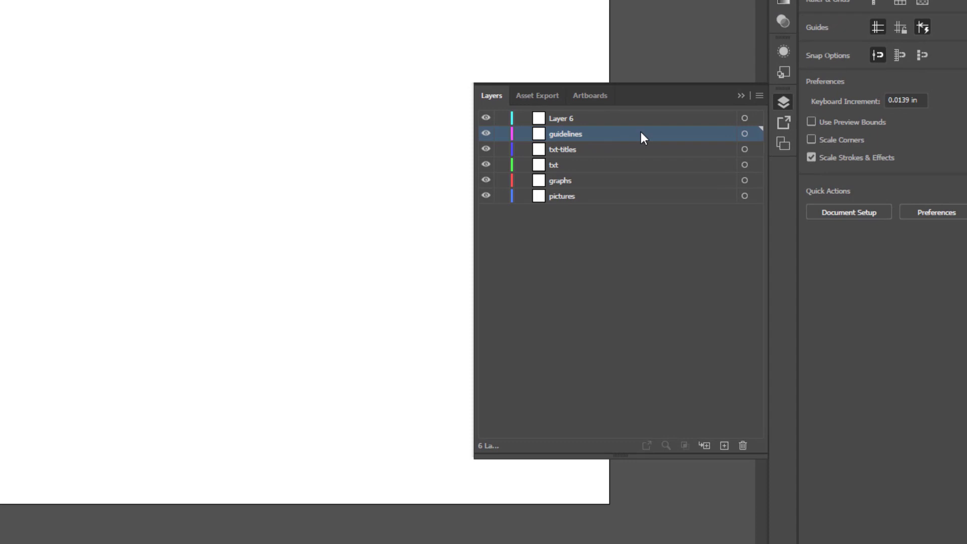
# Keep the name guidelines for the guidelines layer and turn off its Print option
pyautogui.doubleClick(642, 133)
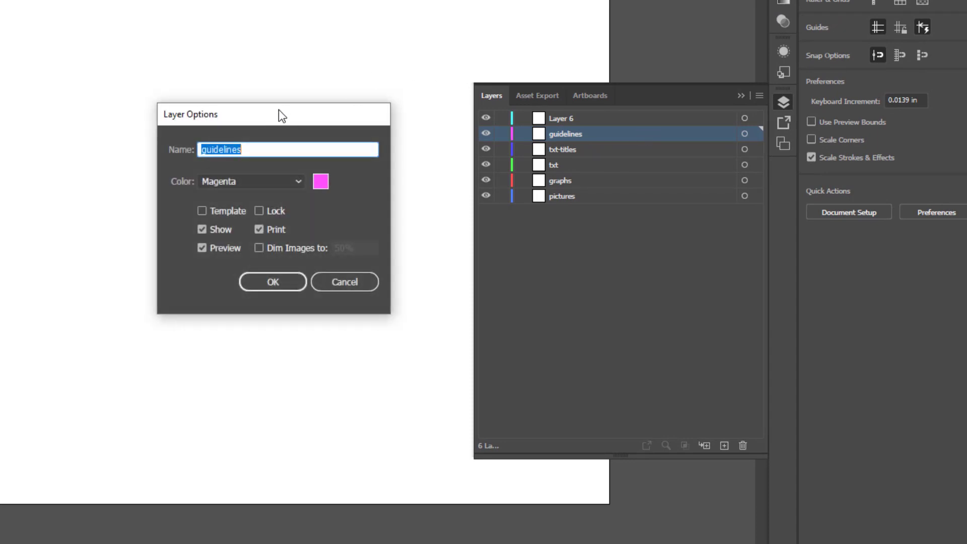
pyautogui.moveTo(279, 110); pyautogui.dragTo(255, 25)
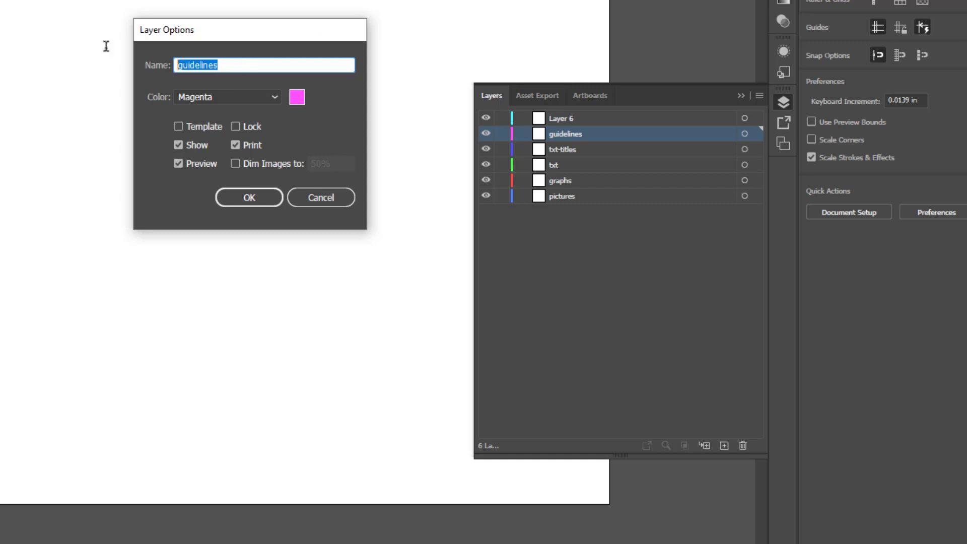
pyautogui.write('ggg')
pyautogui.hotkey('ctrl', 'a')
pyautogui.write('guidelines')
pyautogui.click(235, 144)
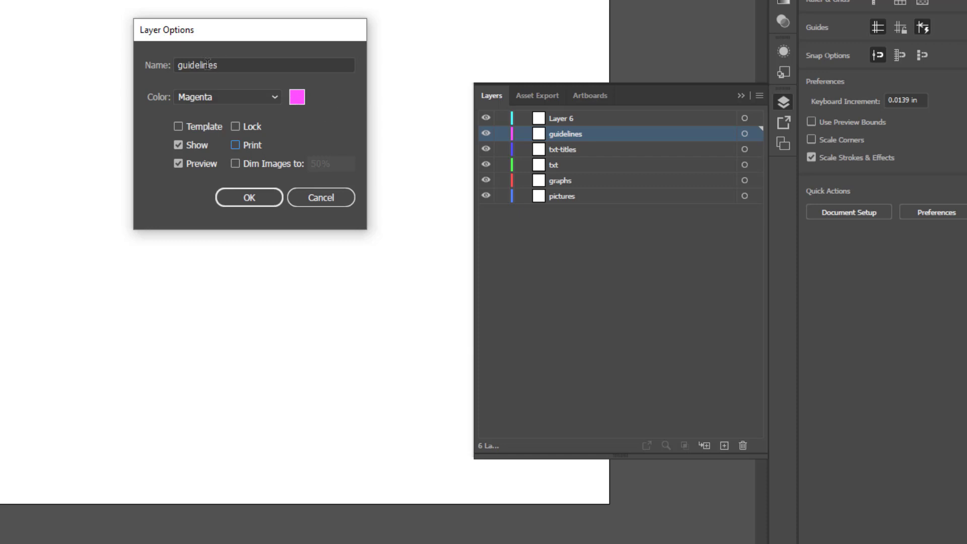
pyautogui.click(242, 197)
# Clear the layer selection and delete the unused Layer 6
pyautogui.click(604, 262)
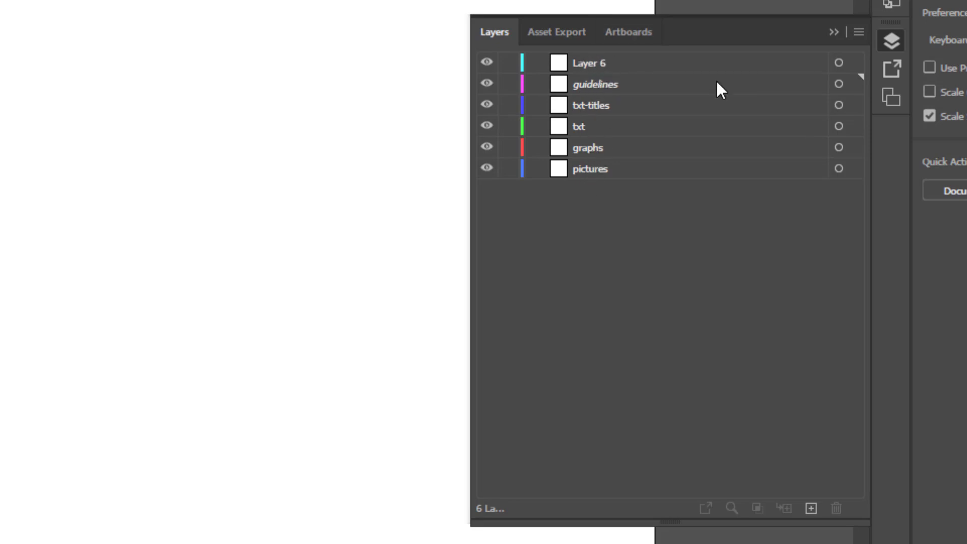
pyautogui.click(655, 63)
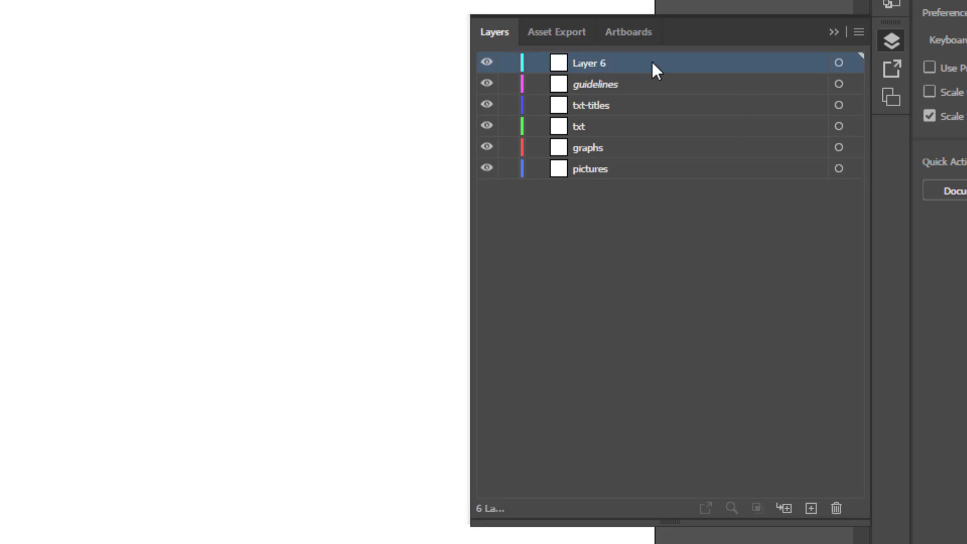
pyautogui.moveTo(655, 64); pyautogui.dragTo(837, 510)
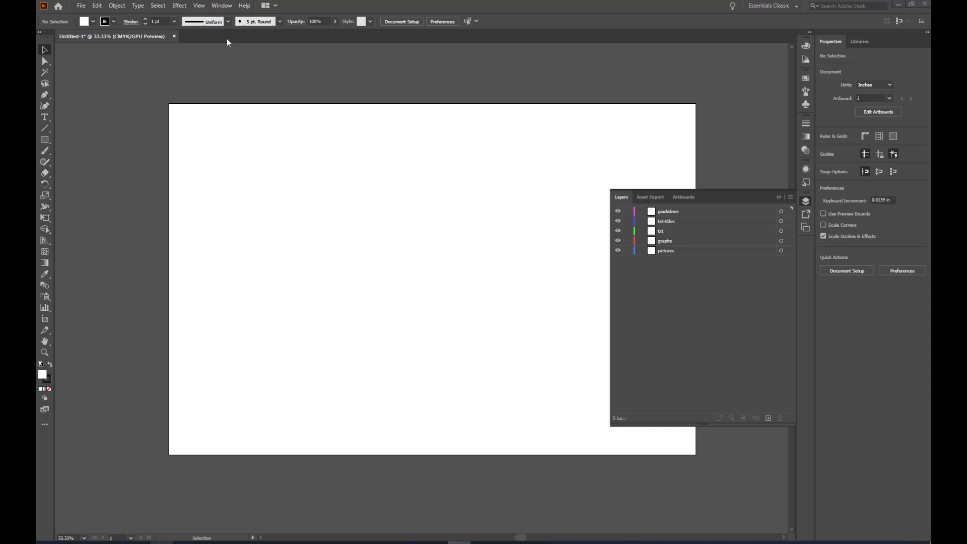
# Turn on the background grid to inspect its divisions up close, and hide it again
pyautogui.click(200, 6)
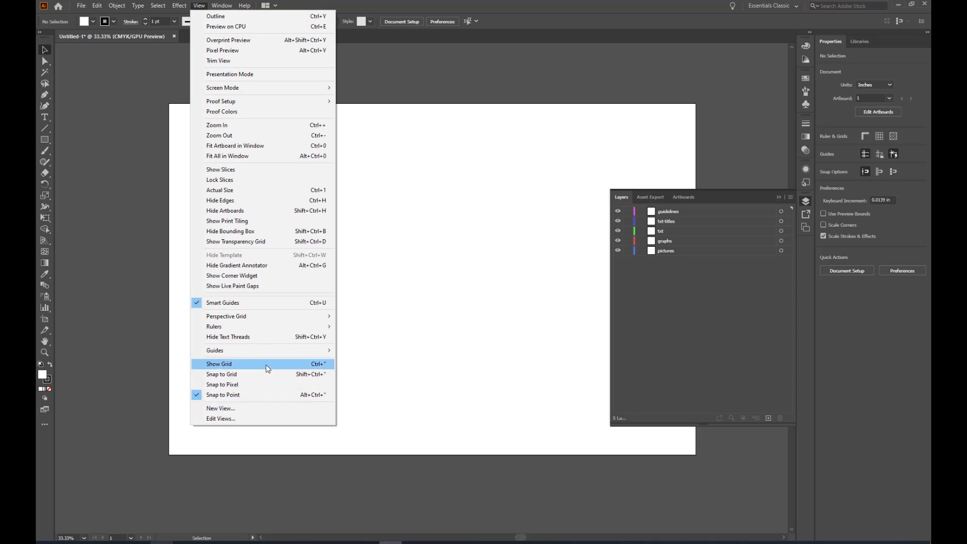
pyautogui.click(254, 366)
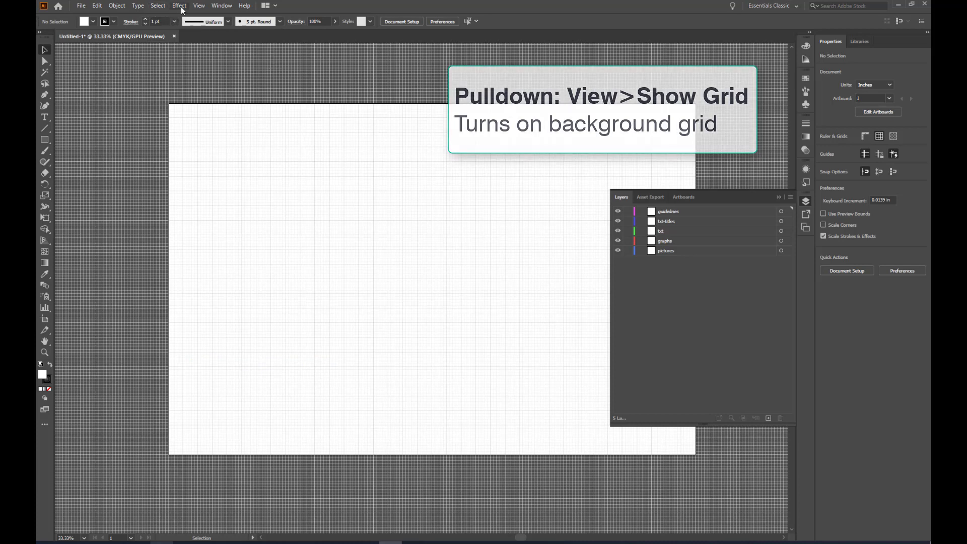
pyautogui.click(199, 6)
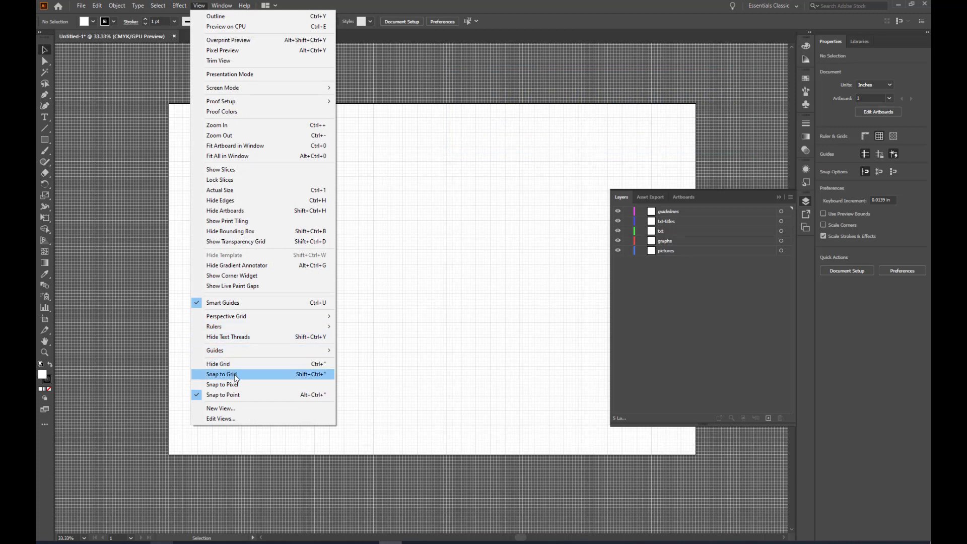
pyautogui.click(395, 330)
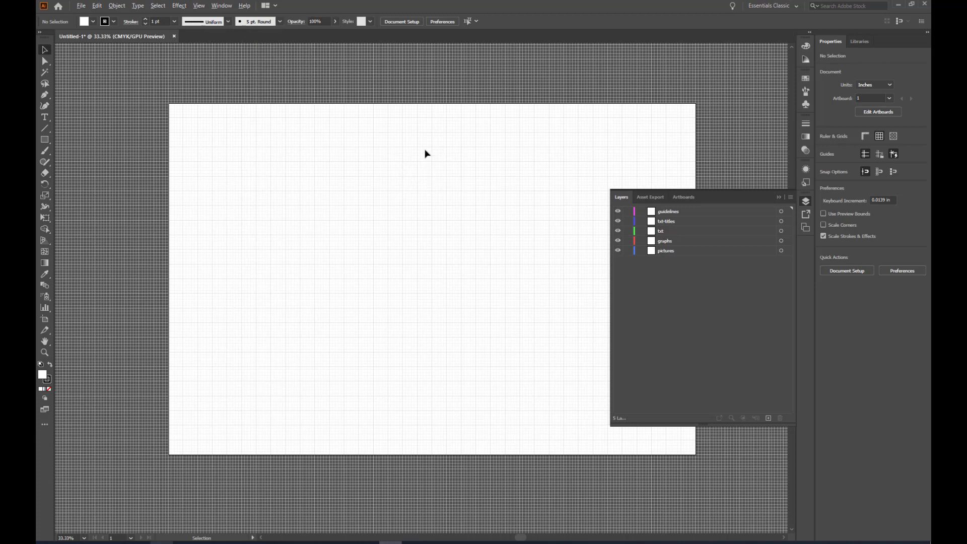
pyautogui.scroll(6, 424, 154)
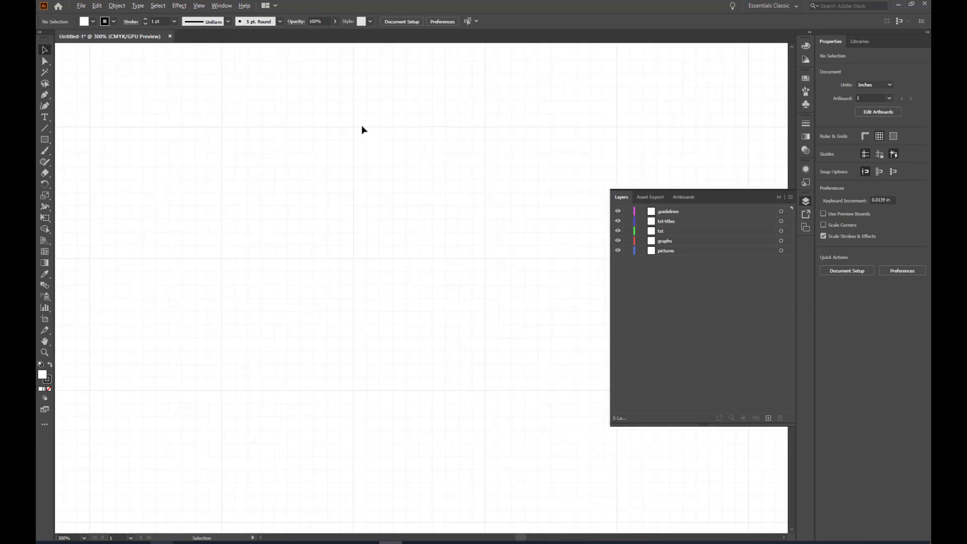
pyautogui.scroll(-5, 445, 172)
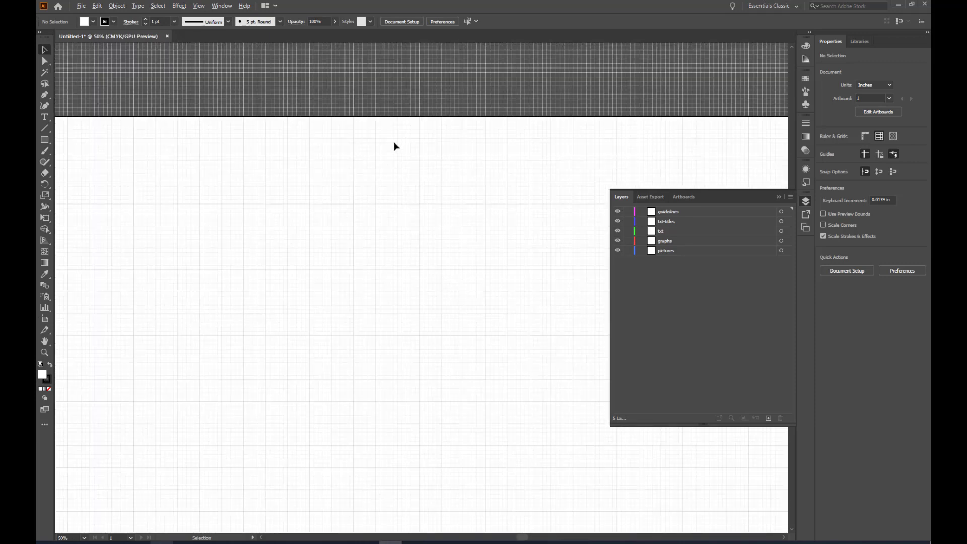
pyautogui.scroll(-2, 395, 146)
pyautogui.scroll(1, 401, 205)
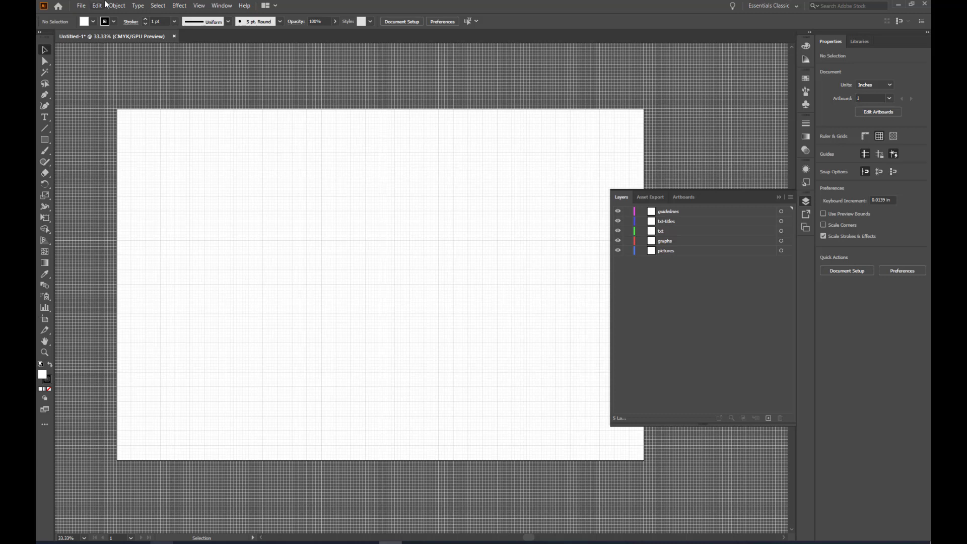
pyautogui.click(199, 6)
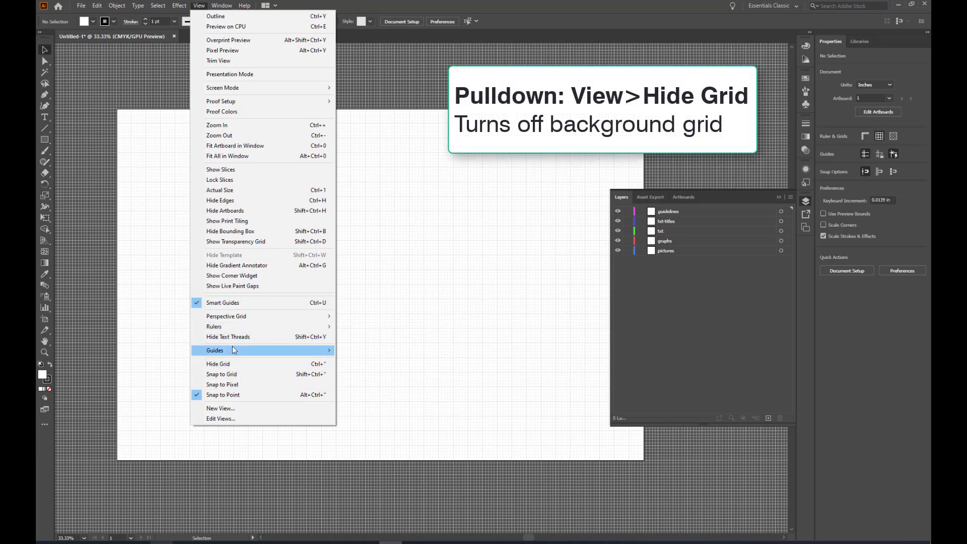
pyautogui.click(233, 364)
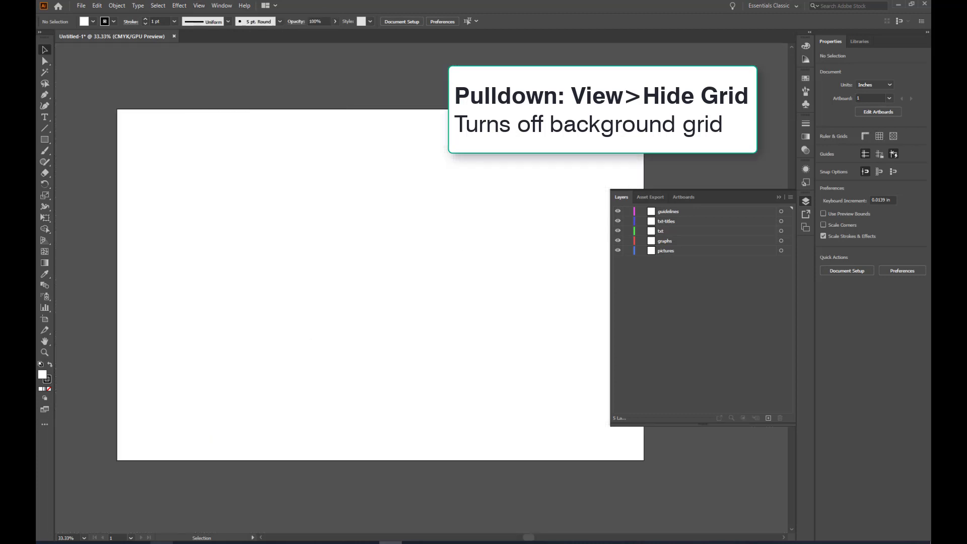
# On the guidelines layer, draw eight overlapping rectangles of varying sizes across the artboard, some extending past its edges
pyautogui.click(703, 214)
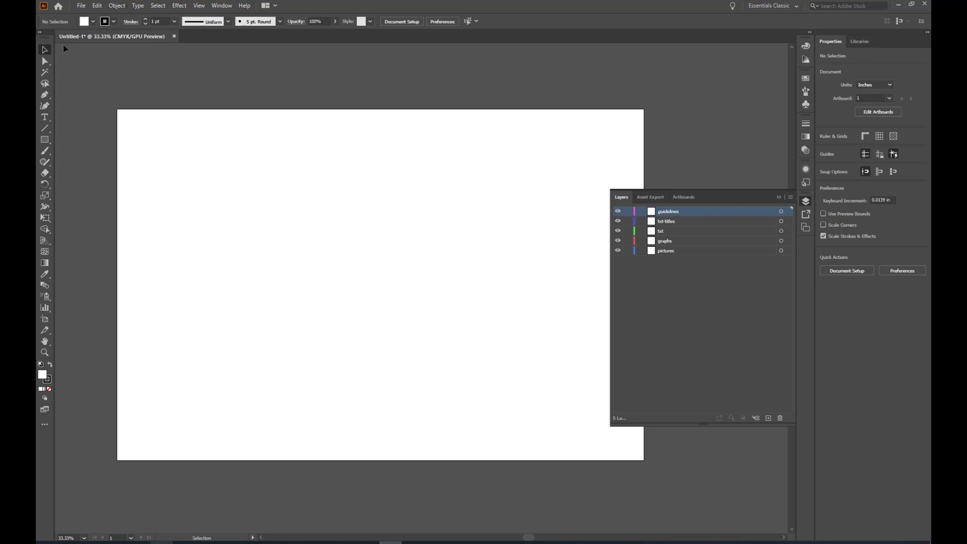
pyautogui.click(46, 143)
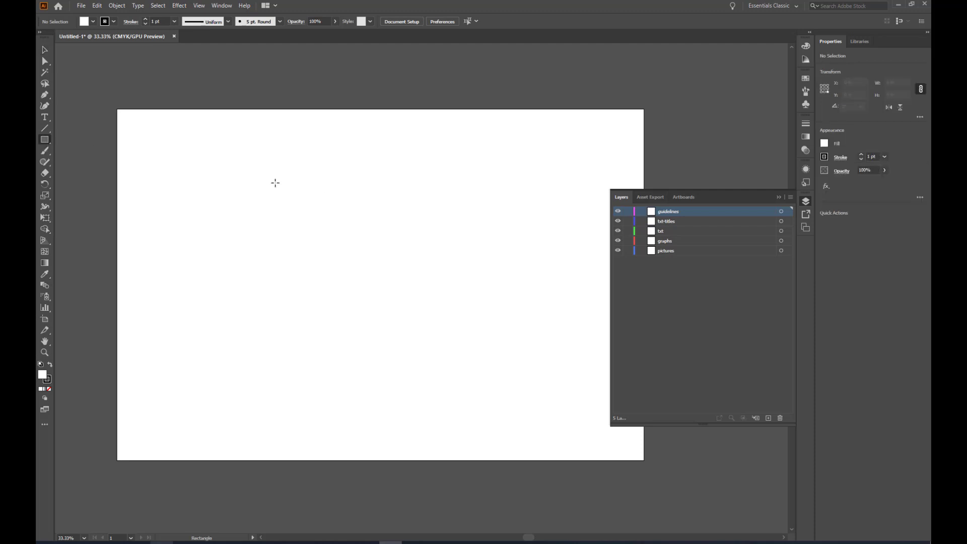
pyautogui.moveTo(177, 137); pyautogui.dragTo(326, 283)
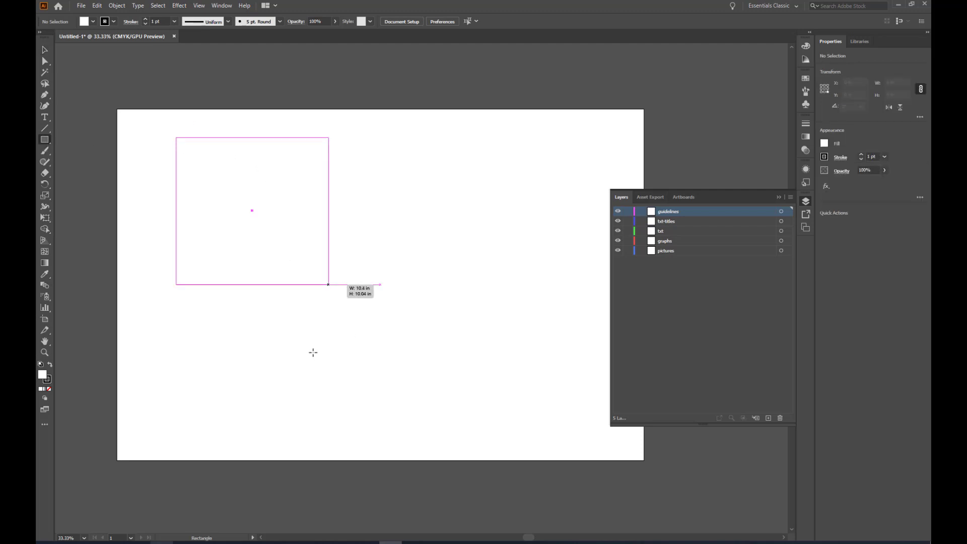
pyautogui.moveTo(281, 366); pyautogui.dragTo(479, 125)
pyautogui.moveTo(542, 87); pyautogui.dragTo(366, 207)
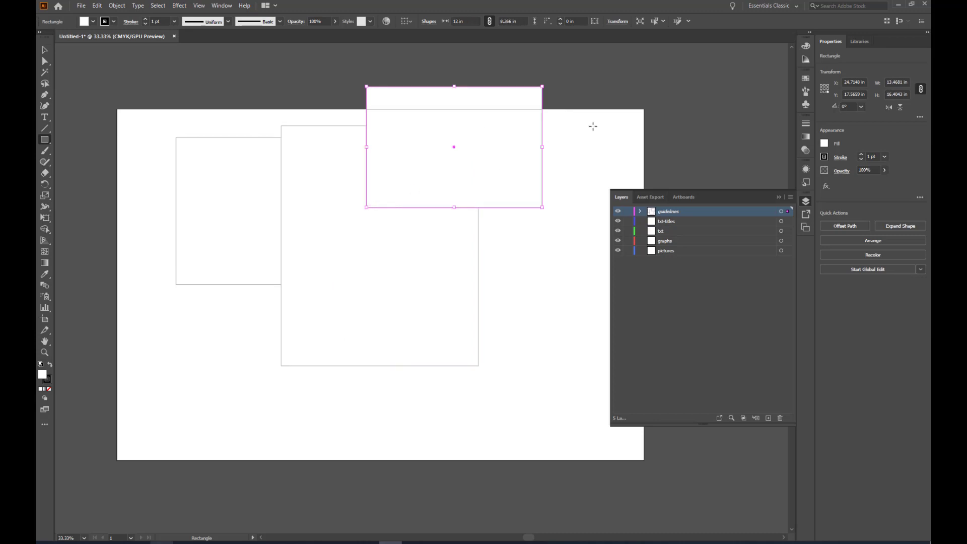
pyautogui.moveTo(714, 96); pyautogui.dragTo(466, 183)
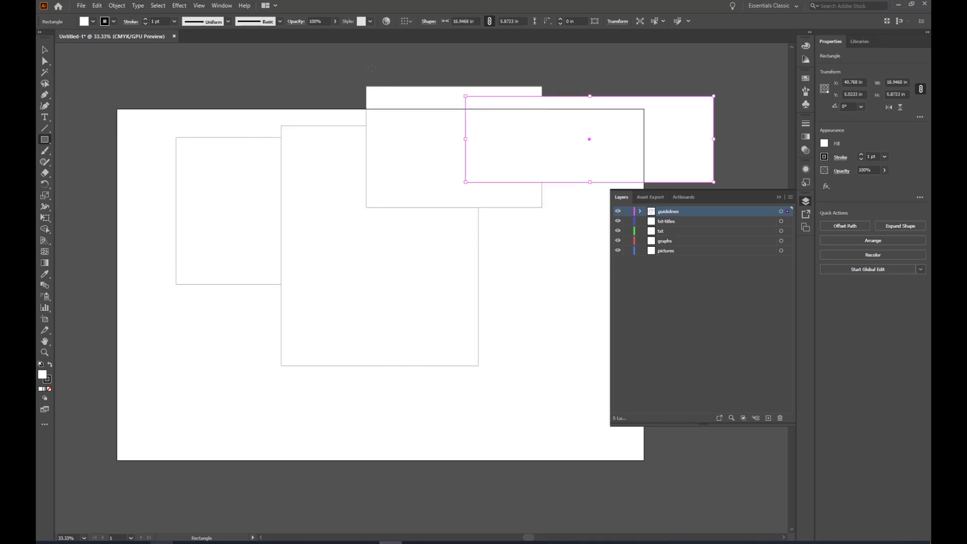
pyautogui.moveTo(398, 70); pyautogui.dragTo(176, 396)
pyautogui.moveTo(526, 259); pyautogui.dragTo(233, 408)
pyautogui.moveTo(324, 489); pyautogui.dragTo(554, 191)
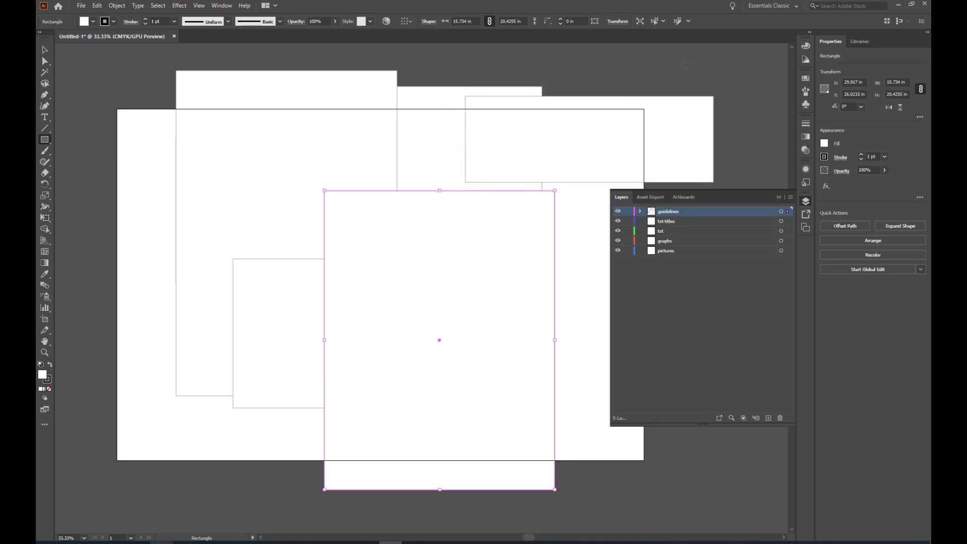
pyautogui.moveTo(675, 64); pyautogui.dragTo(400, 143)
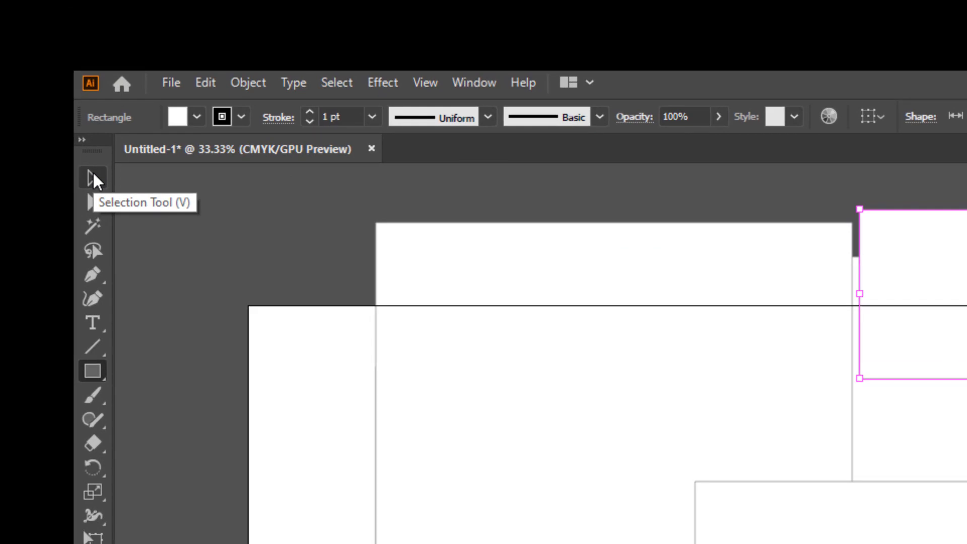
# Enlarge the frontmost upper rectangle to about 20.7 x 18 in from its lower-left corner and clear the selection
pyautogui.click(45, 51)
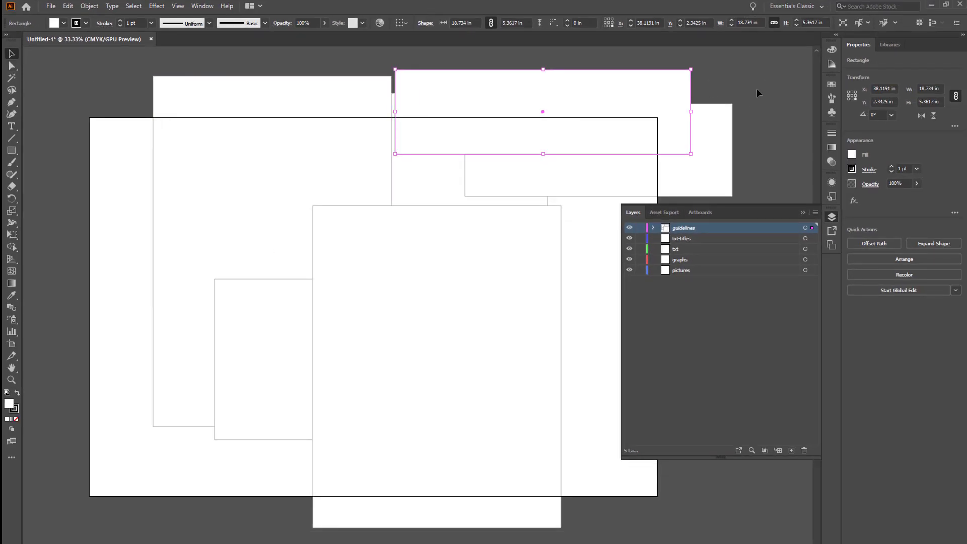
pyautogui.click(769, 69)
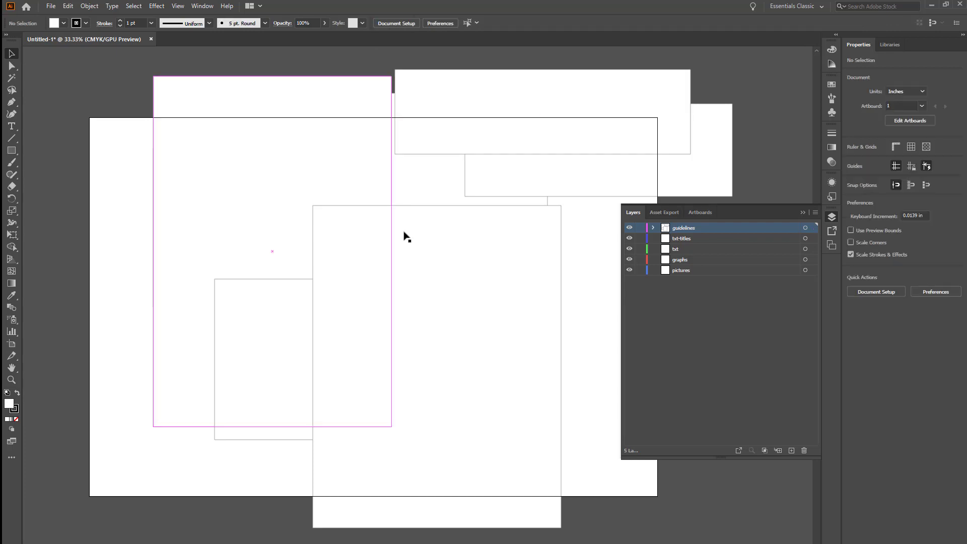
pyautogui.click(523, 98)
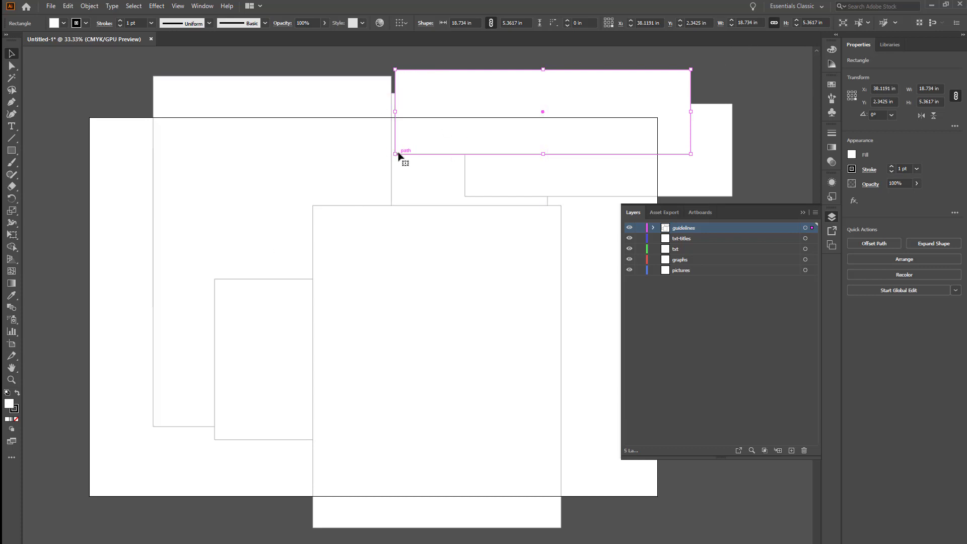
pyautogui.moveTo(395, 154); pyautogui.dragTo(364, 353)
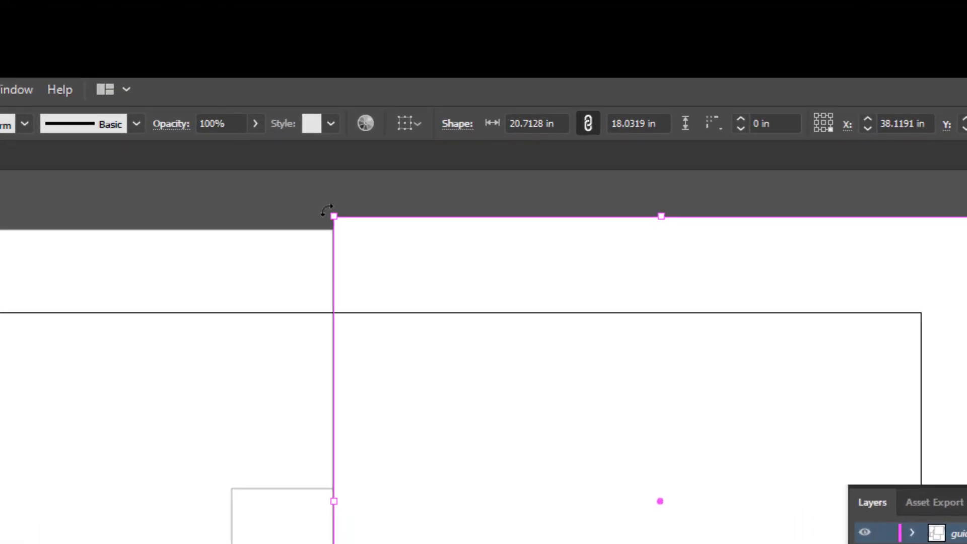
pyautogui.moveTo(360, 67); pyautogui.dragTo(313, 139)
pyautogui.moveTo(230, 357); pyautogui.dragTo(289, 216)
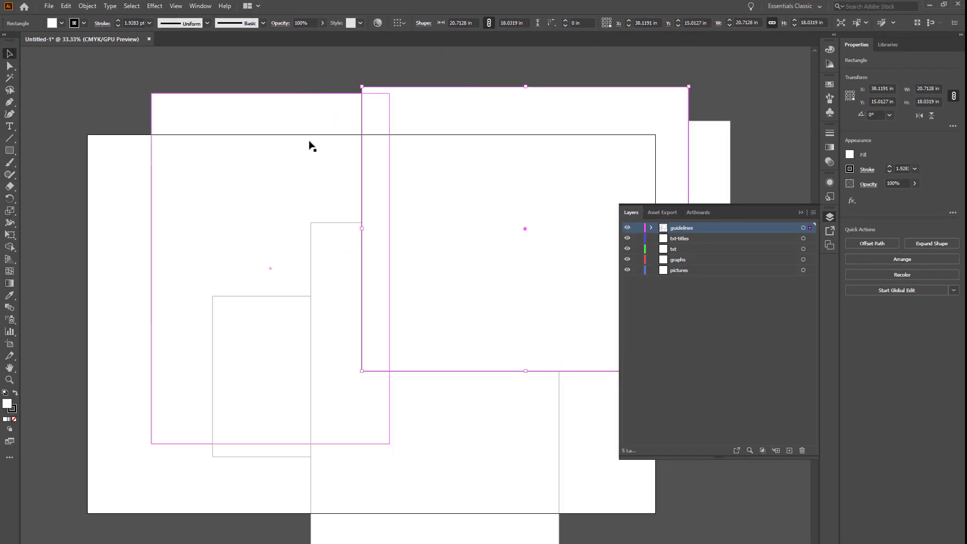
pyautogui.scroll(-1, 231, 141)
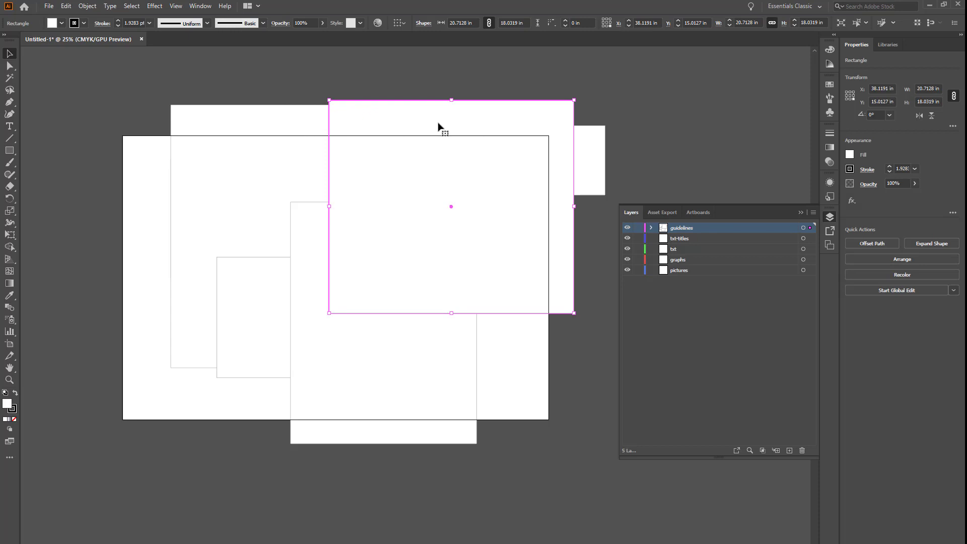
pyautogui.click(621, 99)
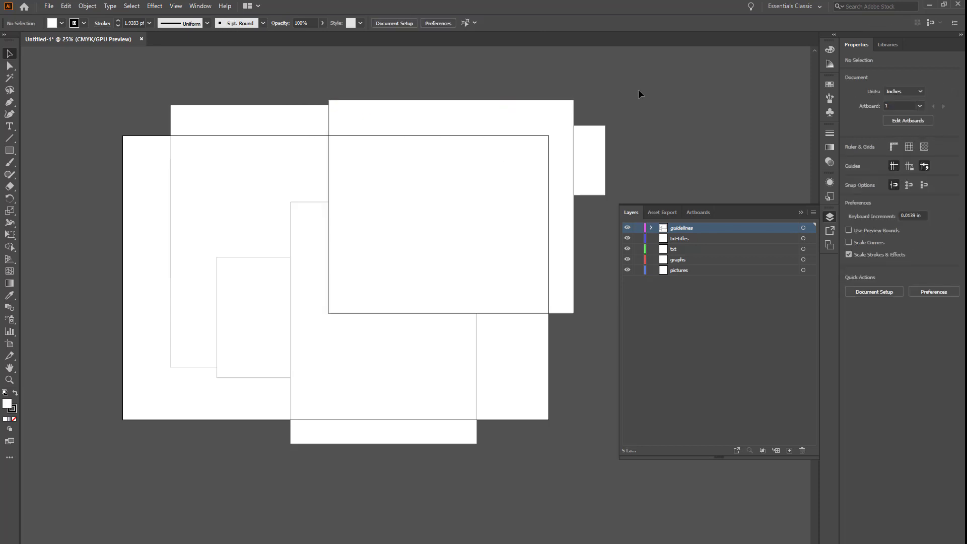
# Try selecting all the rectangles at once and only the one extending farthest right, clearing the selection each time
pyautogui.hotkey('ctrl', 'a')
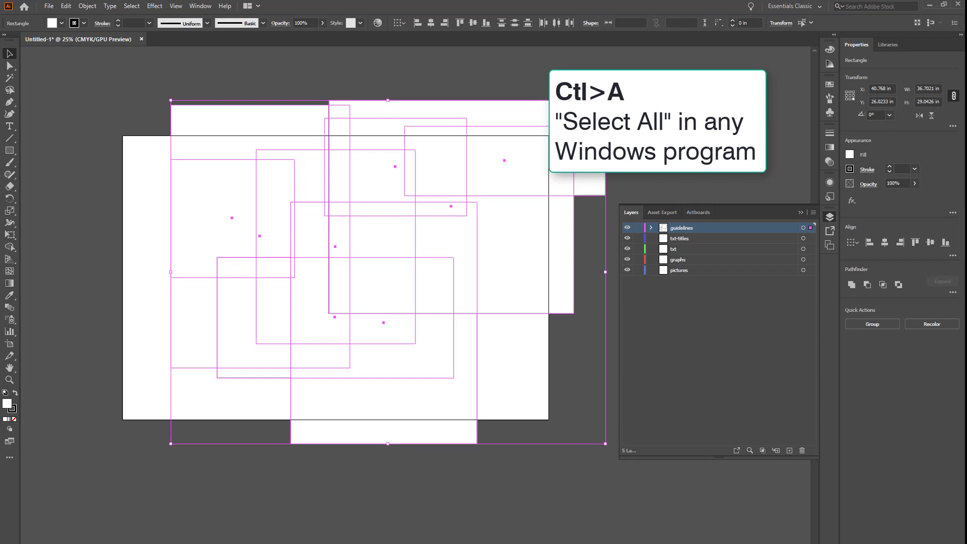
pyautogui.click(621, 99)
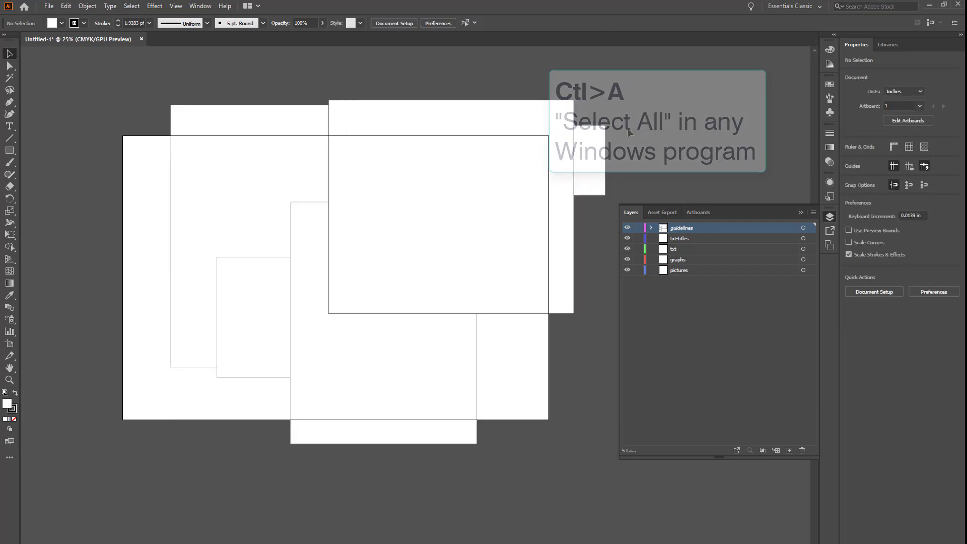
pyautogui.click(594, 154)
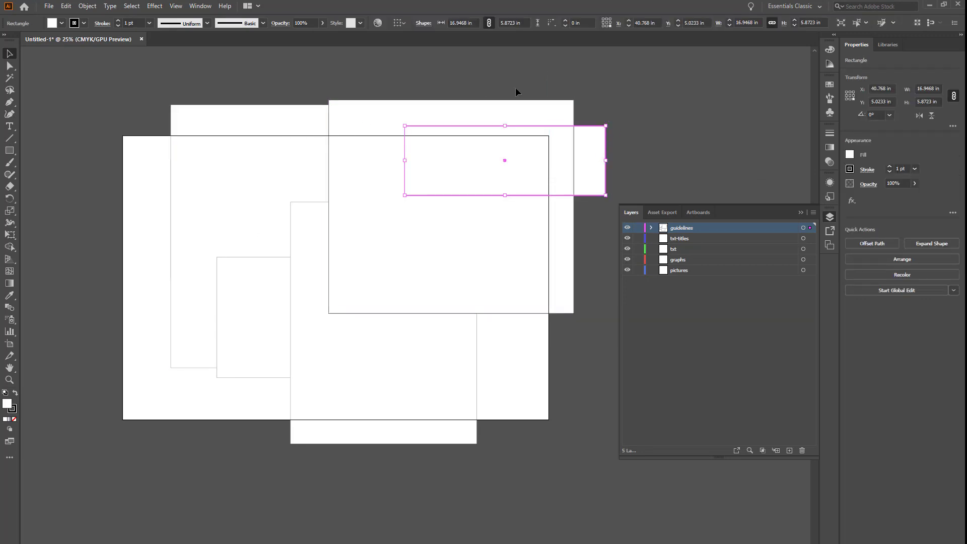
pyautogui.click(687, 85)
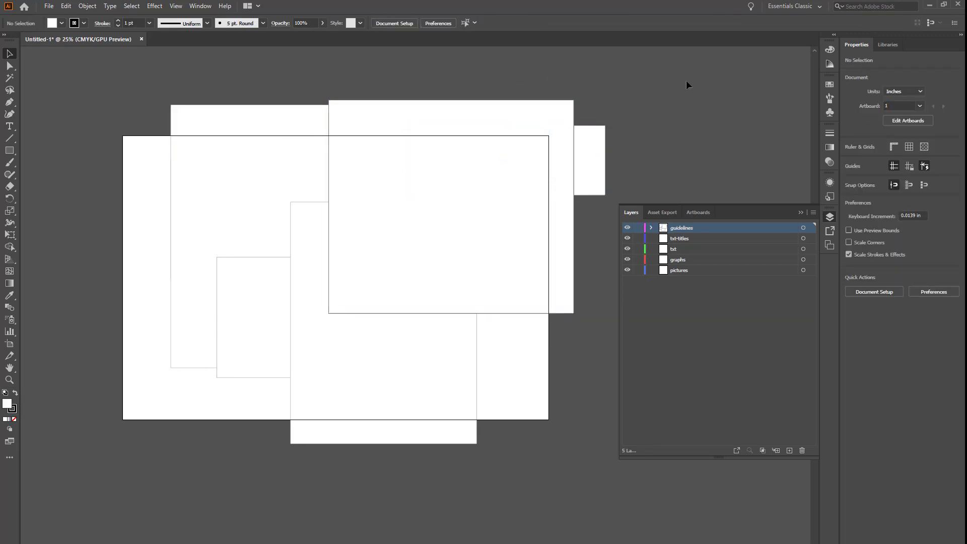
# Select together the rectangle extending farthest right, the enlarged upper rectangle and the tall one extending below the artboard
pyautogui.click(595, 154)
pyautogui.keyDown('shift'); pyautogui.click(544, 121); pyautogui.keyUp('shift')
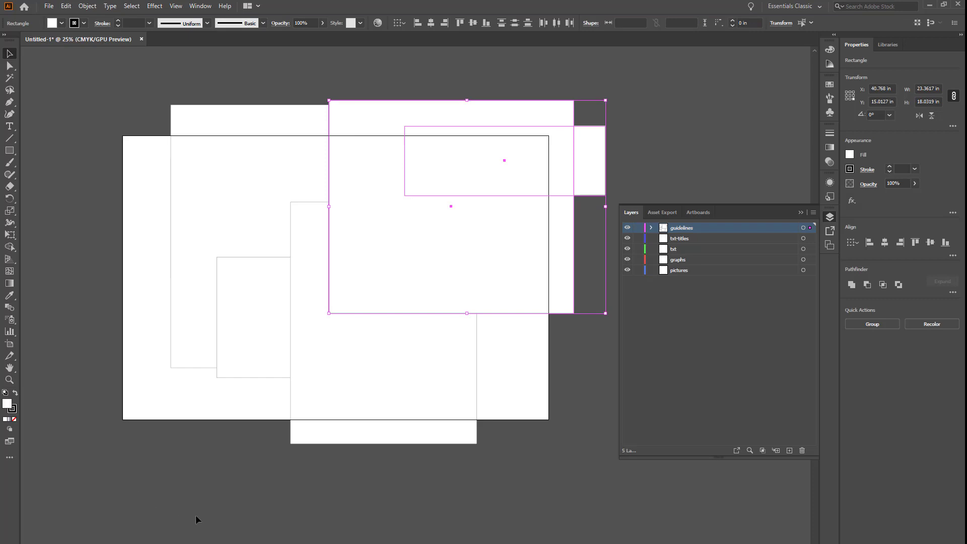
pyautogui.keyDown('shift'); pyautogui.click(328, 436); pyautogui.keyUp('shift')
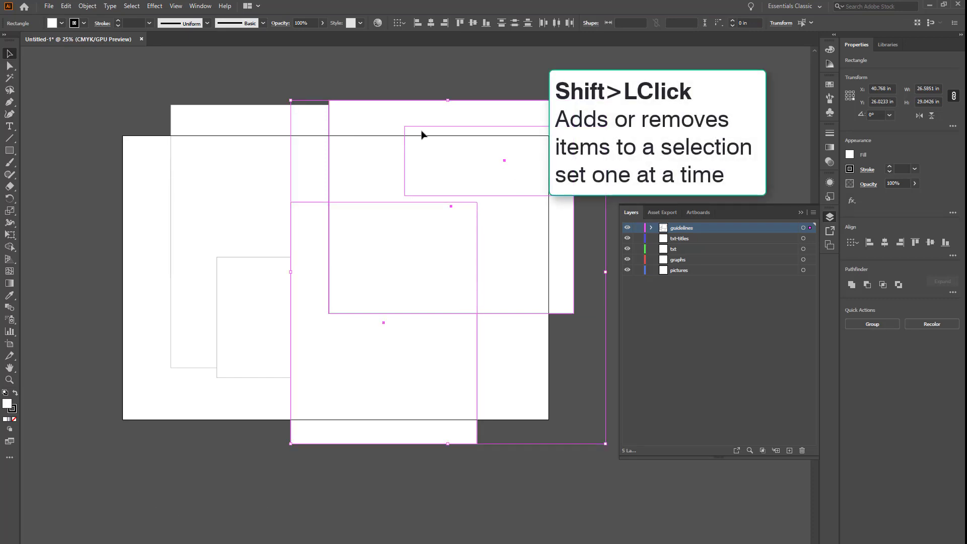
# Remove the tall rectangle and the enlarged upper rectangle from the selection one at a time, and clear the remaining selection
pyautogui.keyDown('shift'); pyautogui.click(380, 435); pyautogui.keyUp('shift')
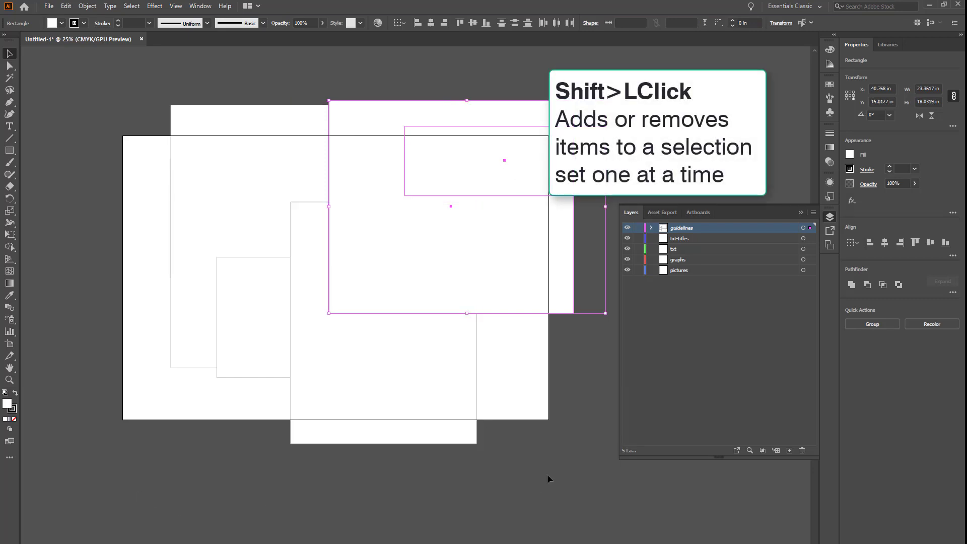
pyautogui.keyDown('shift'); pyautogui.click(573, 277); pyautogui.keyUp('shift')
pyautogui.click(772, 125)
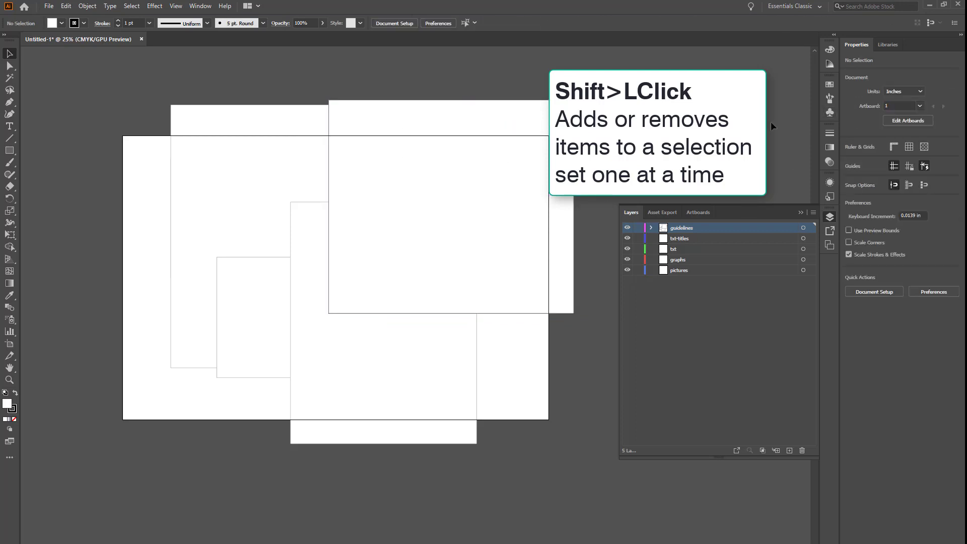
# Select the rectangle extending farthest right, the enlarged upper one and the upper-left one, remove the first two from the selection, and clear it
pyautogui.click(503, 157)
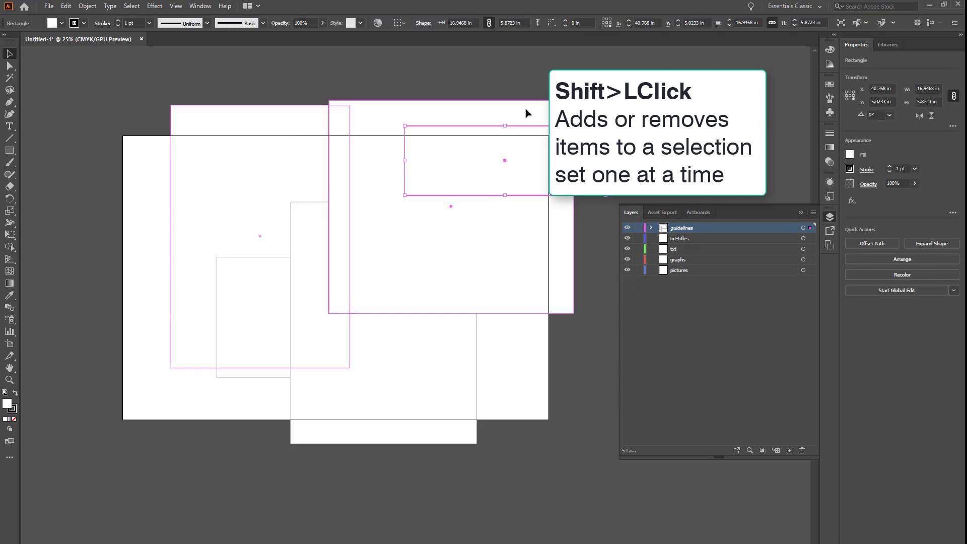
pyautogui.keyDown('shift'); pyautogui.click(503, 108); pyautogui.keyUp('shift')
pyautogui.keyDown('shift'); pyautogui.click(262, 157); pyautogui.keyUp('shift')
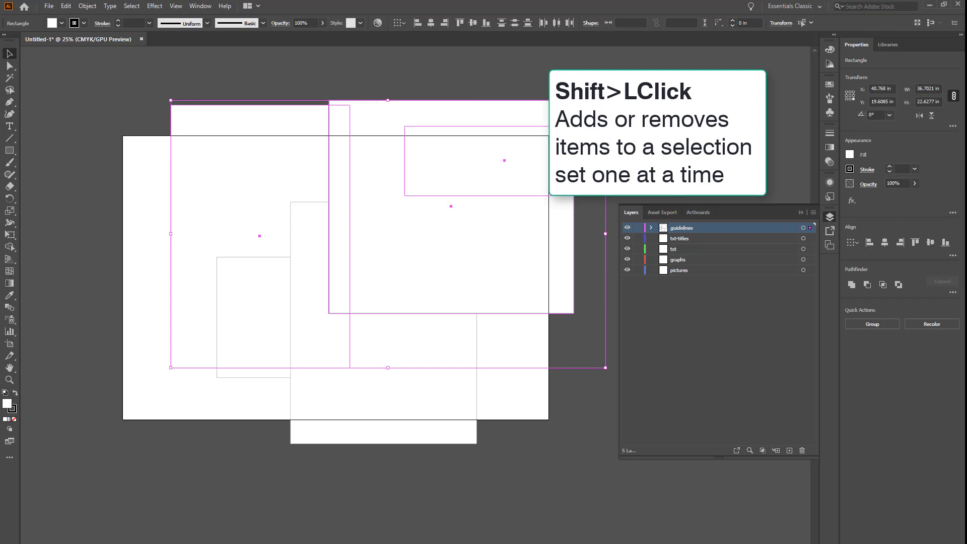
pyautogui.keyDown('shift'); pyautogui.click(589, 151); pyautogui.keyUp('shift')
pyautogui.keyDown('shift'); pyautogui.click(561, 278); pyautogui.keyUp('shift')
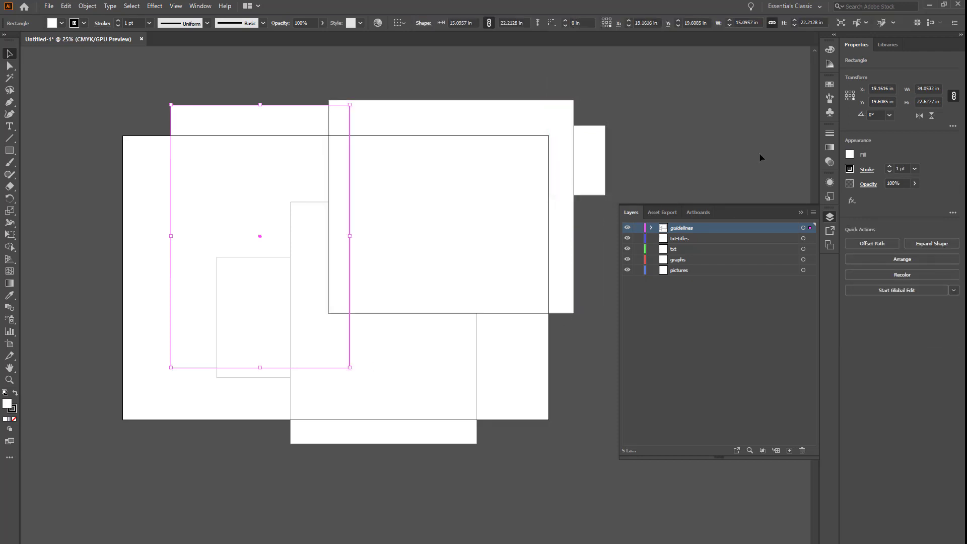
pyautogui.click(682, 81)
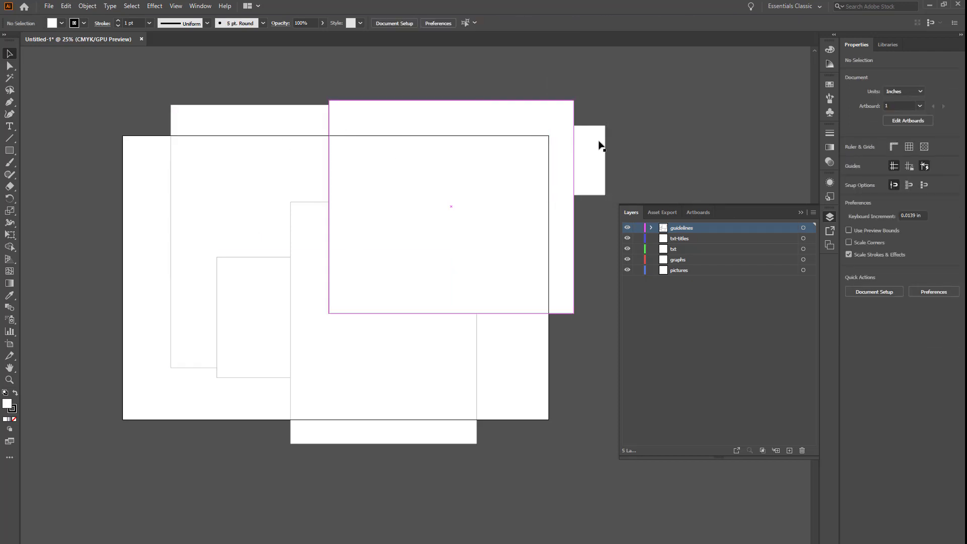
# Try moving the four overlapping right-hand rectangles about 10 in right and 4 in up, undo the move and clear the selection
pyautogui.hotkey('ctrl', 'a')
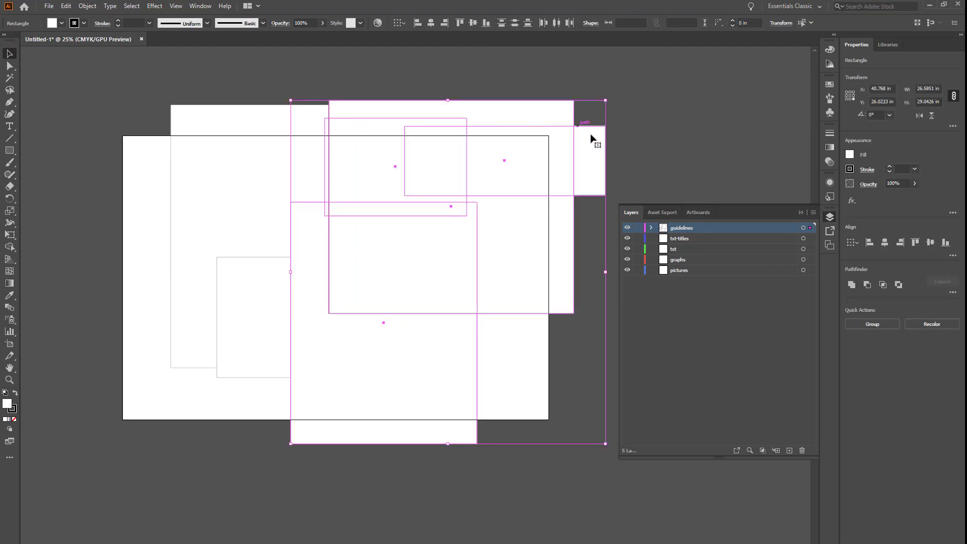
pyautogui.moveTo(590, 151); pyautogui.dragTo(707, 102)
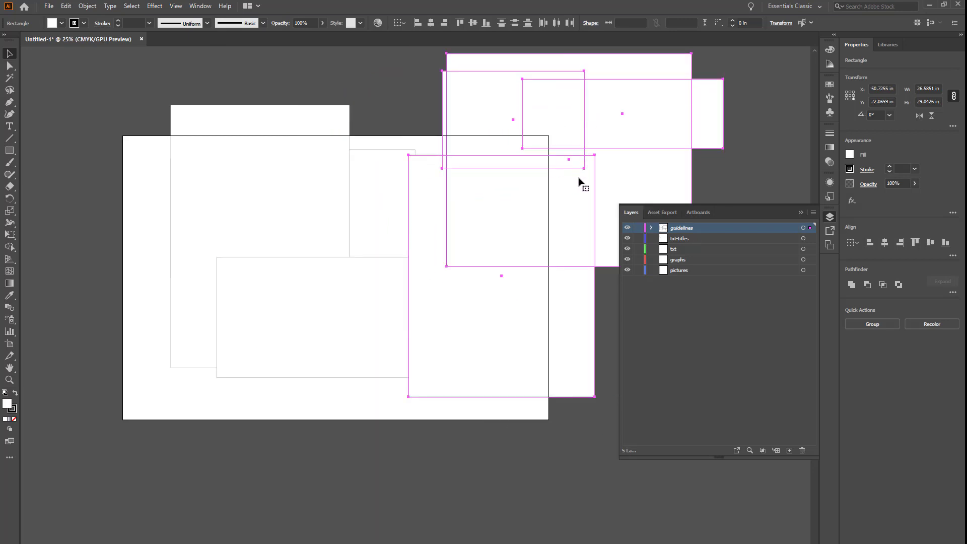
pyautogui.hotkey('ctrl', 'z')
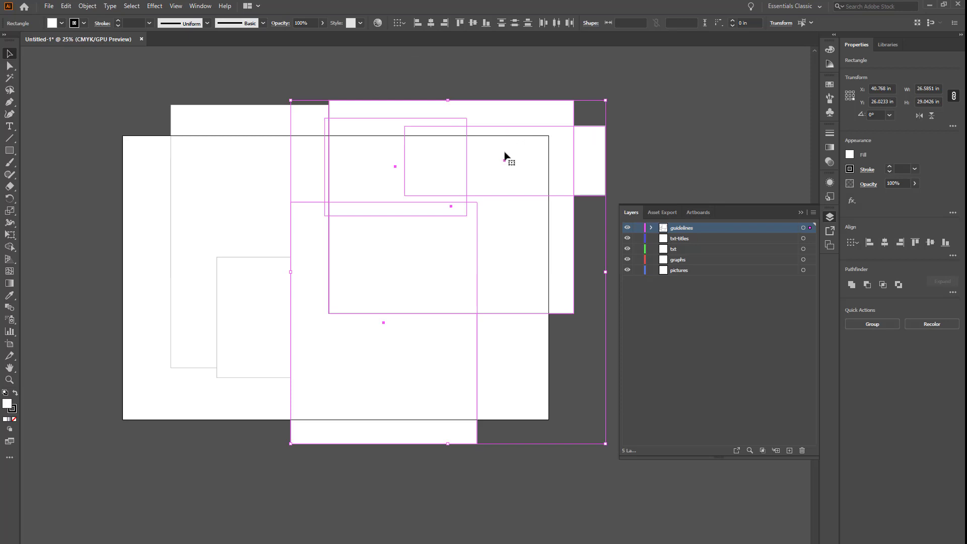
pyautogui.click(636, 117)
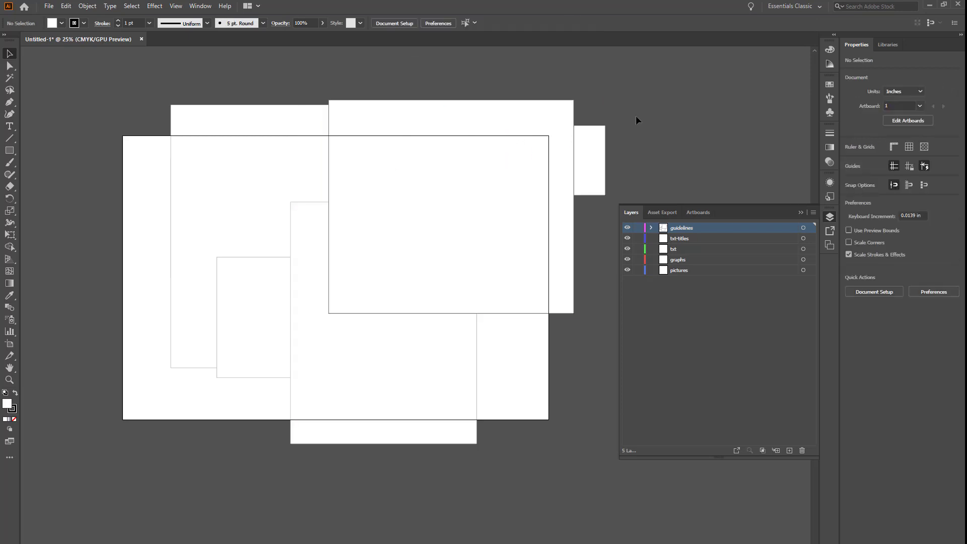
# Delete all the practice rectangles and draw a single one about 18.6 x 20.6 in across the artboard's upper edge, leaving it deselected
pyautogui.hotkey('ctrl', 'a')
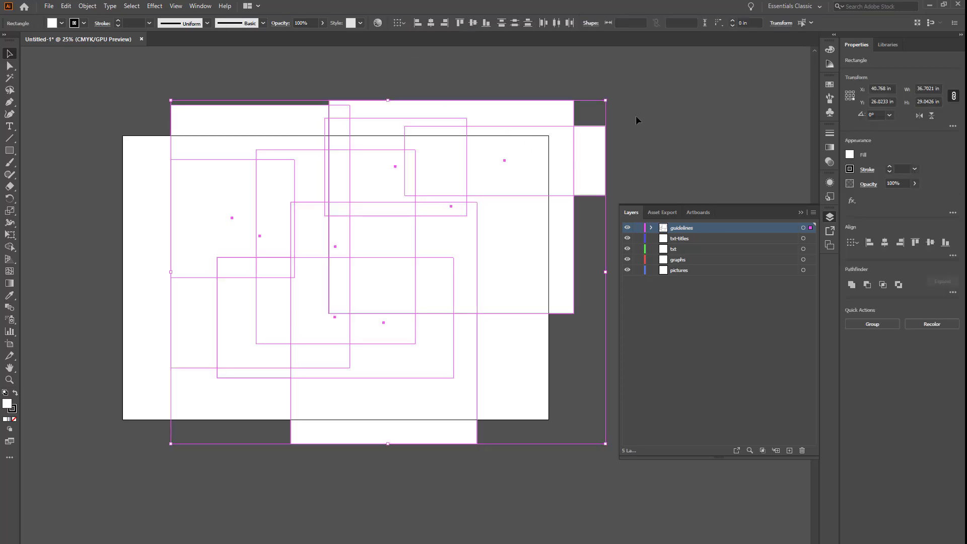
pyautogui.press('Delete')
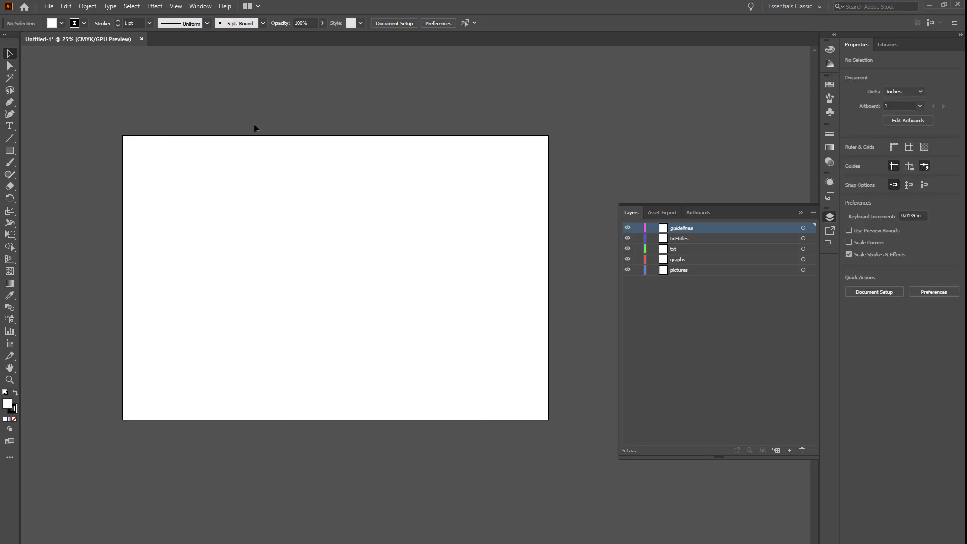
pyautogui.click(9, 150)
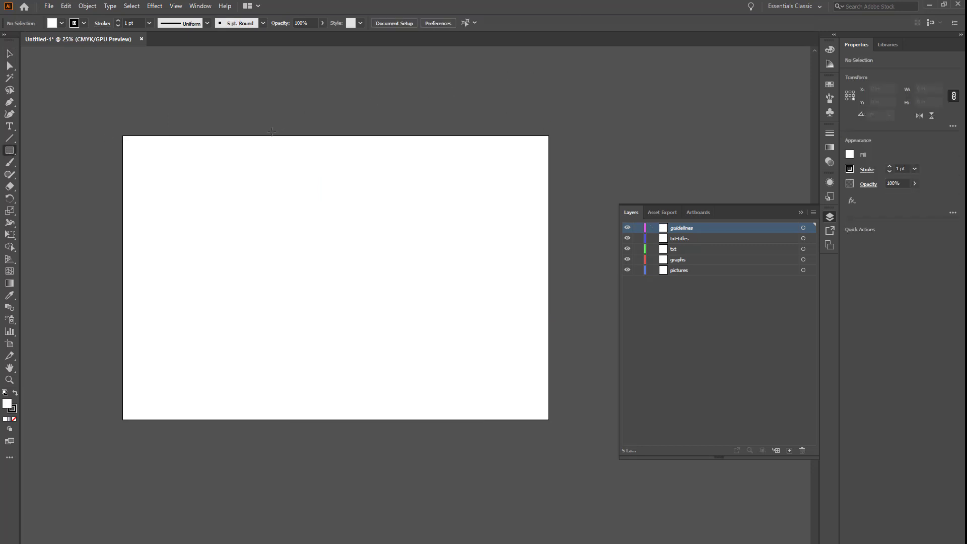
pyautogui.moveTo(226, 111)
pyautogui.mouseDown()
pyautogui.moveTo(436, 319)
pyautogui.moveTo(446, 355)
pyautogui.mouseUp()
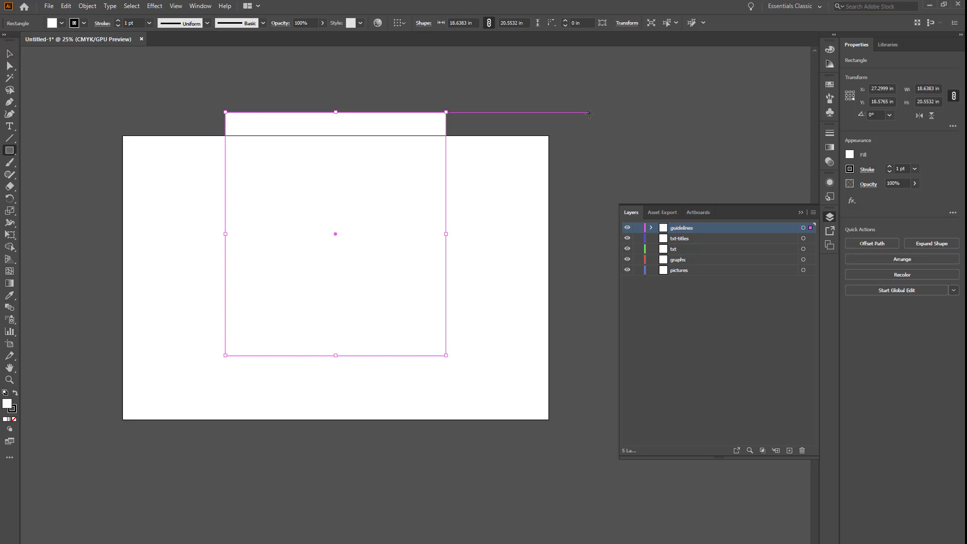
pyautogui.press('v')
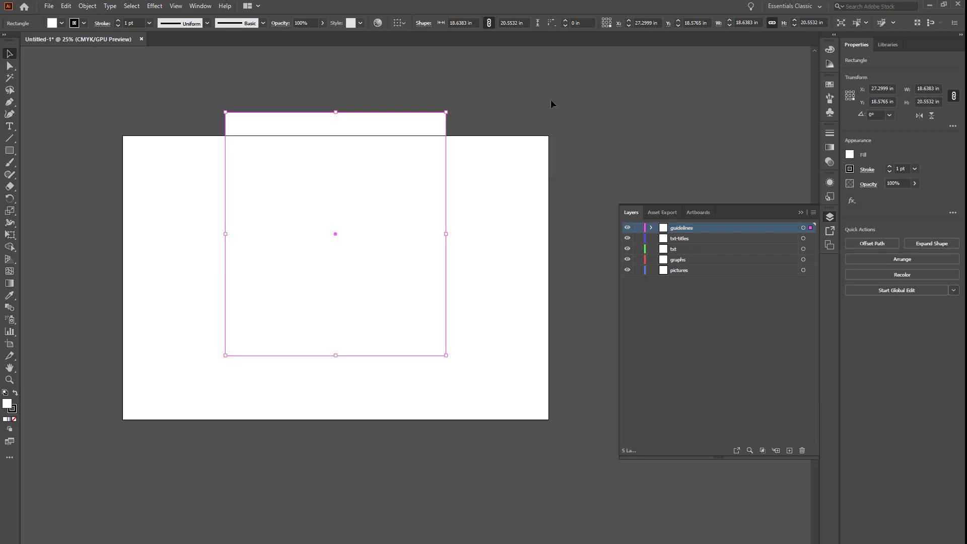
pyautogui.click(542, 86)
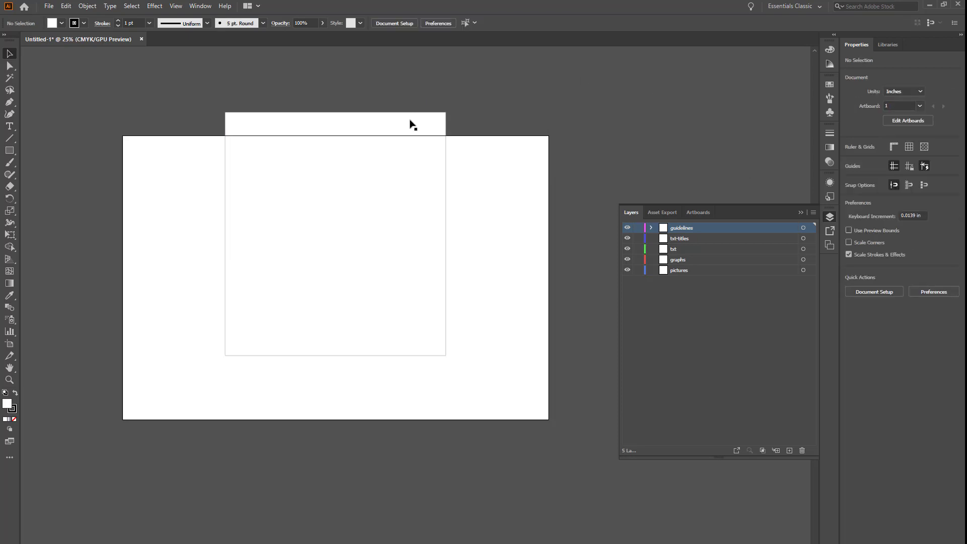
# Give the rectangle a red fill and a dark blue stroke
pyautogui.click(404, 131)
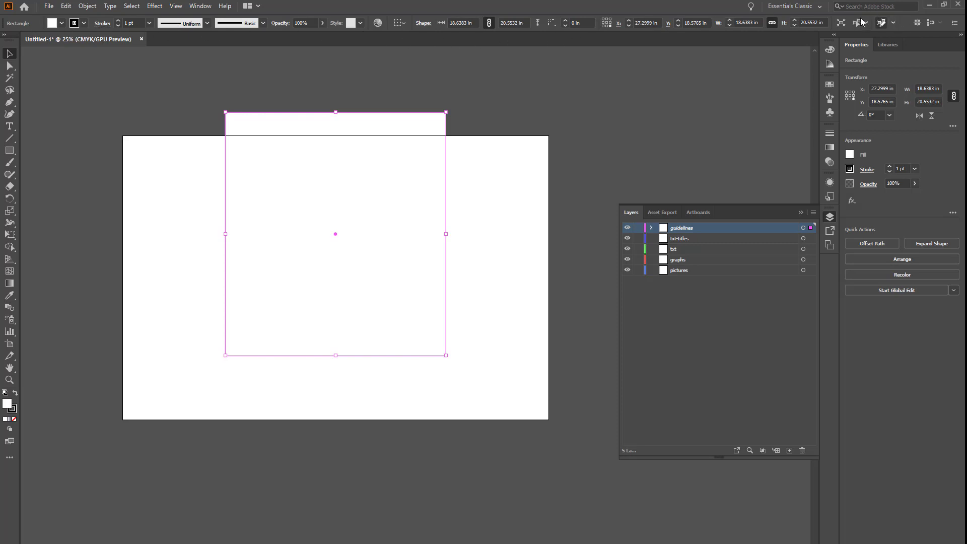
pyautogui.click(537, 82)
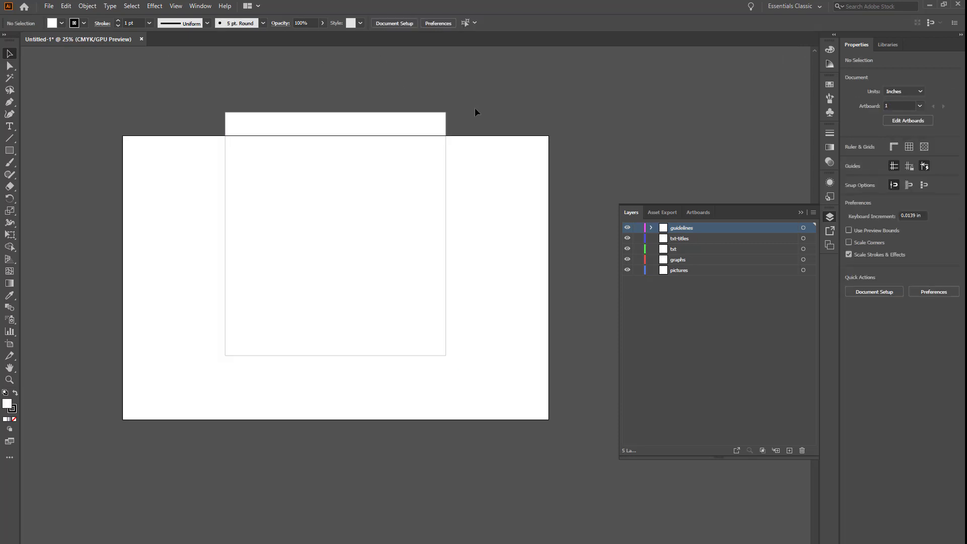
pyautogui.click(370, 126)
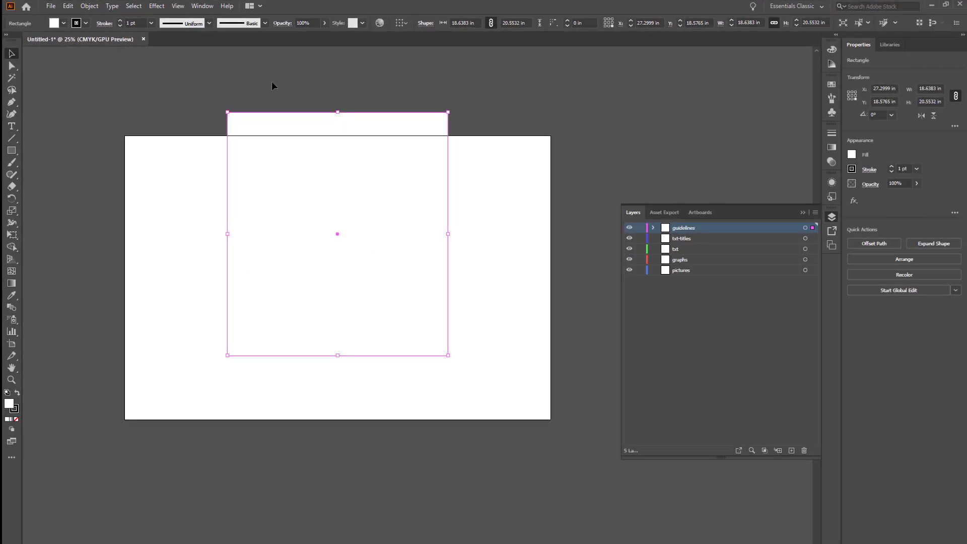
pyautogui.click(63, 24)
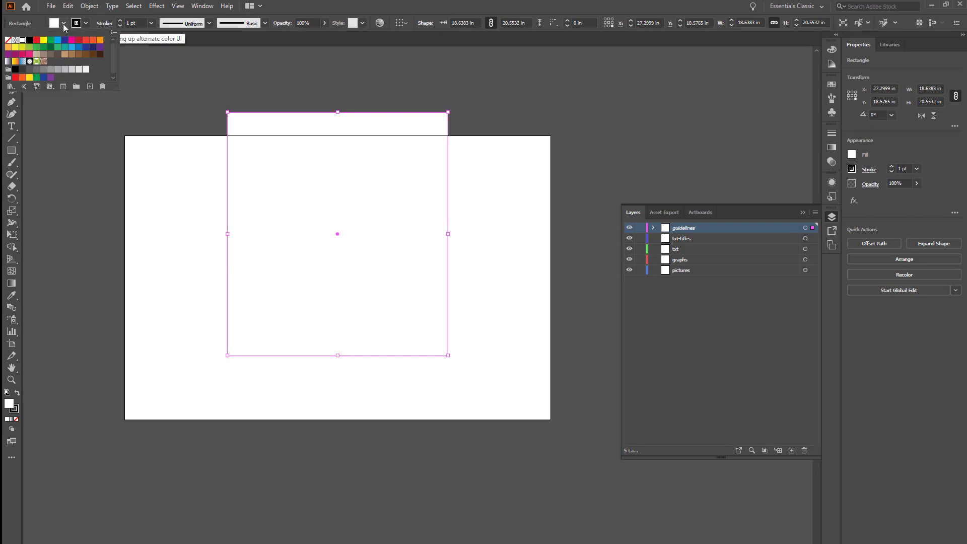
pyautogui.click(86, 40)
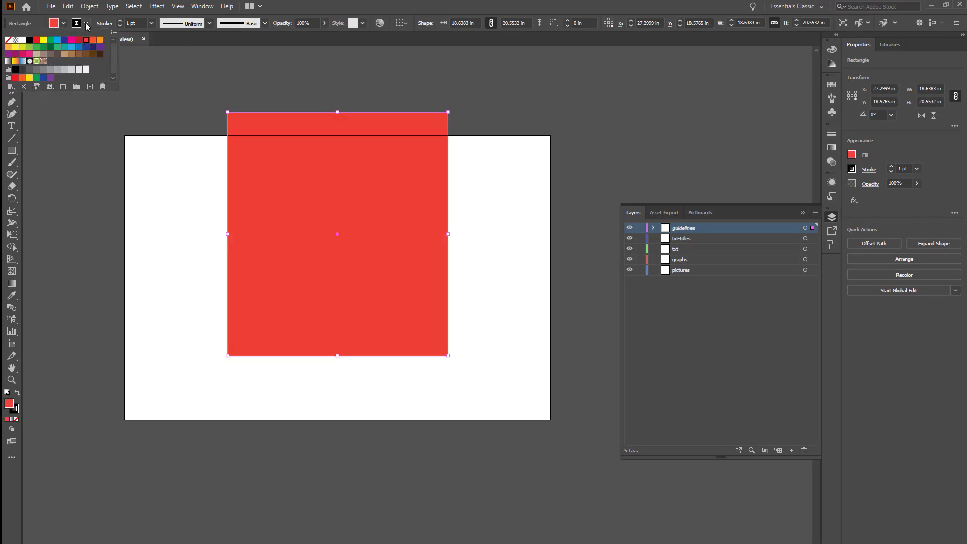
pyautogui.click(86, 23)
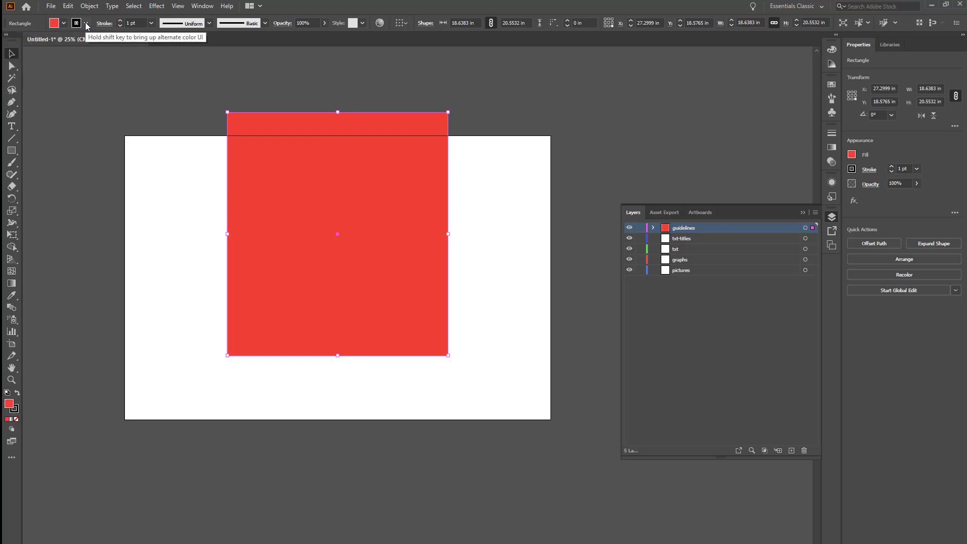
pyautogui.click(86, 23)
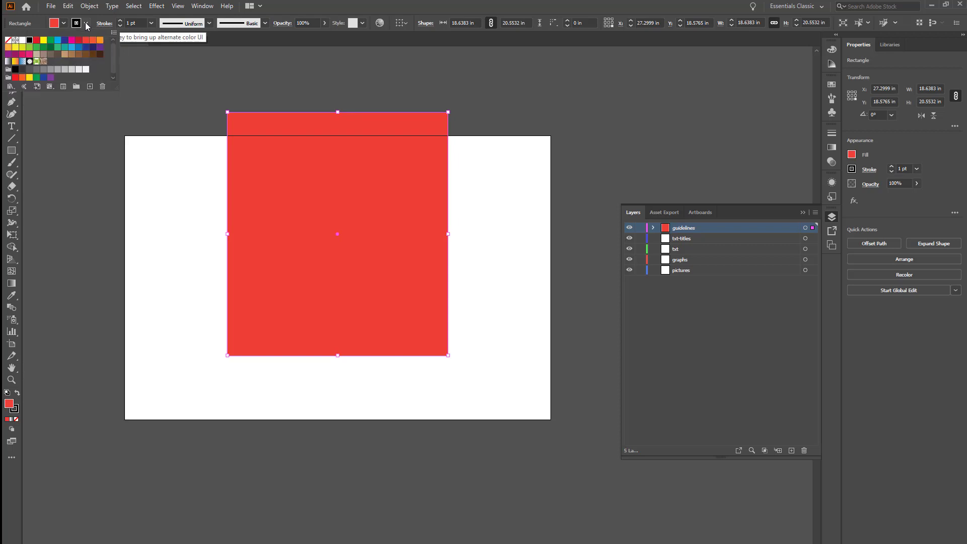
pyautogui.click(84, 50)
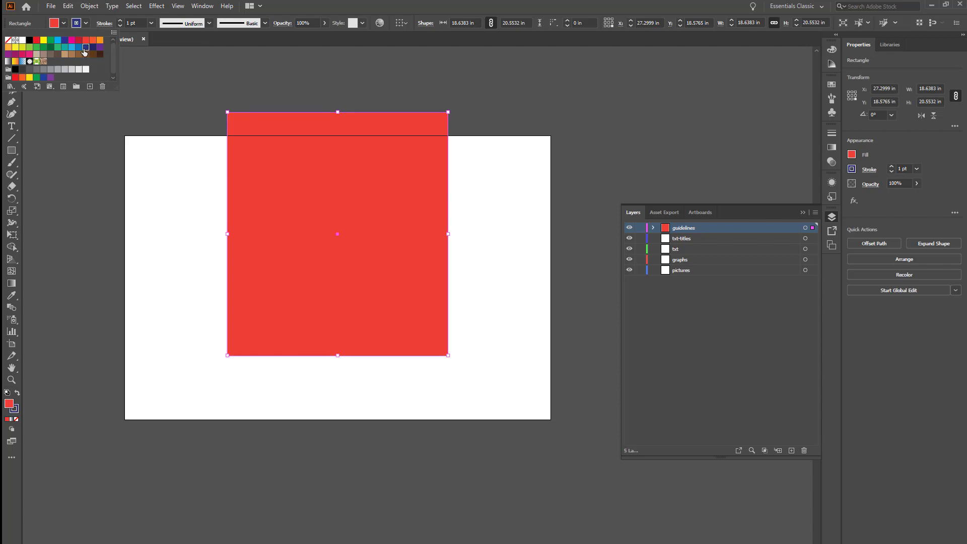
# Increase the rectangle's stroke weight to 58 pt and clear the selection
pyautogui.click(120, 21)
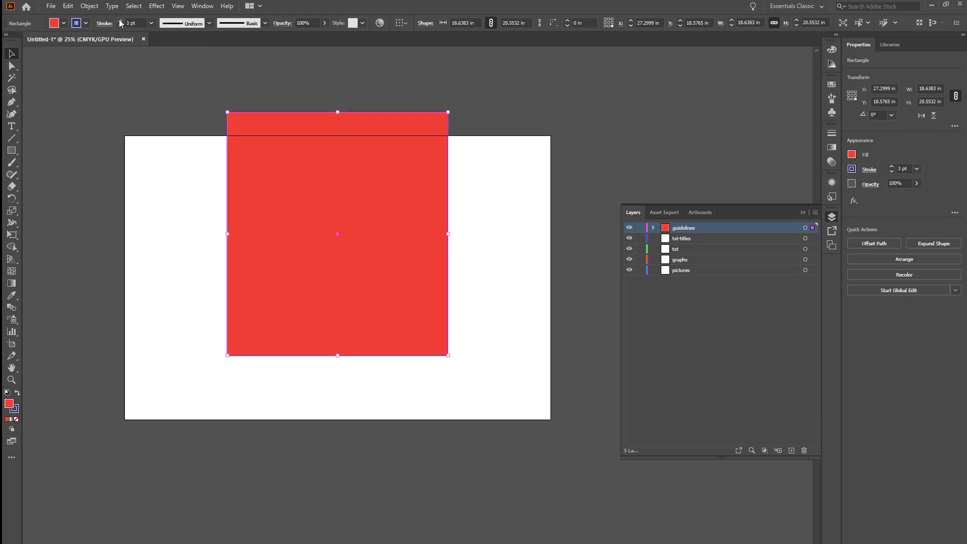
pyautogui.click(120, 21)
pyautogui.click(120, 22)
pyautogui.click(120, 21)
pyautogui.click(120, 21)
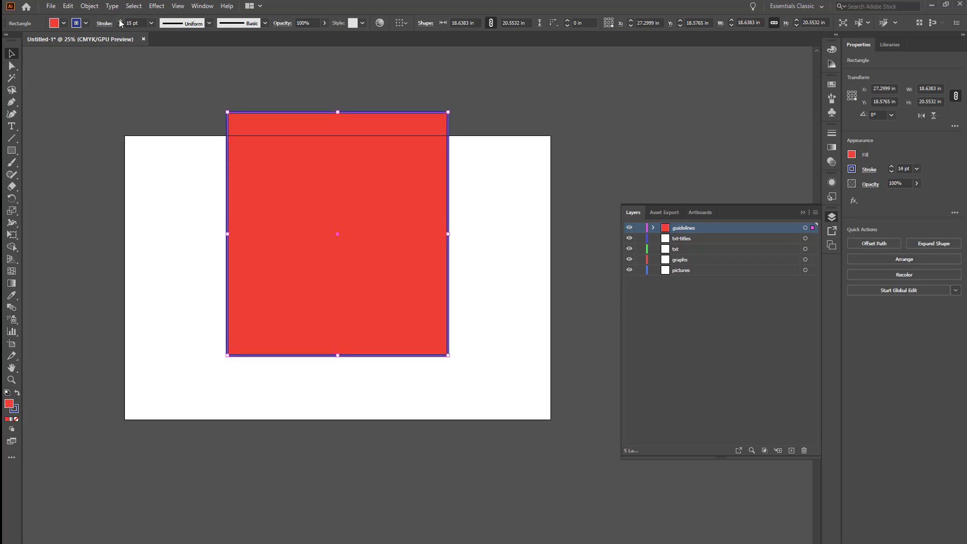
pyautogui.click(120, 21)
pyautogui.click(120, 21)
pyautogui.click(120, 21)
pyautogui.click(120, 21)
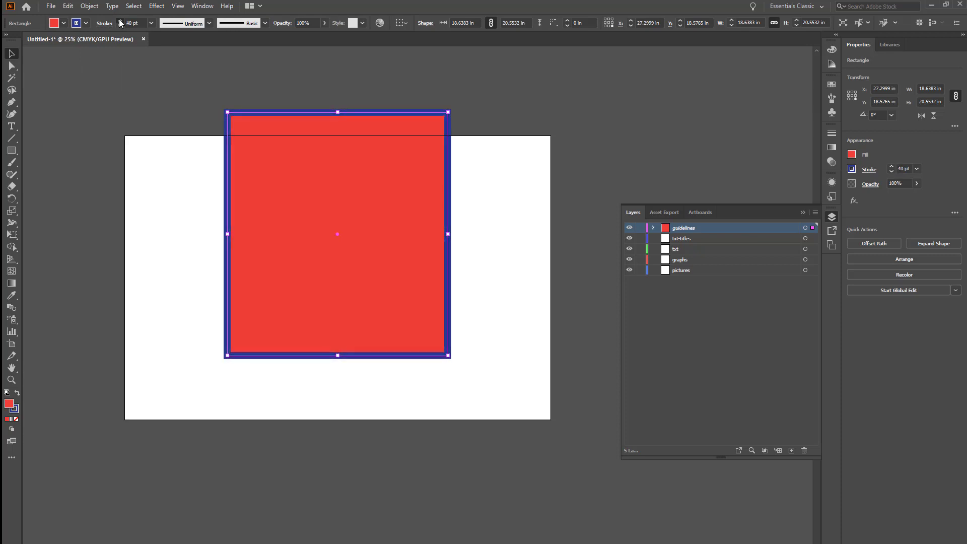
pyautogui.click(119, 22)
pyautogui.click(120, 21)
pyautogui.click(120, 21)
pyautogui.click(524, 89)
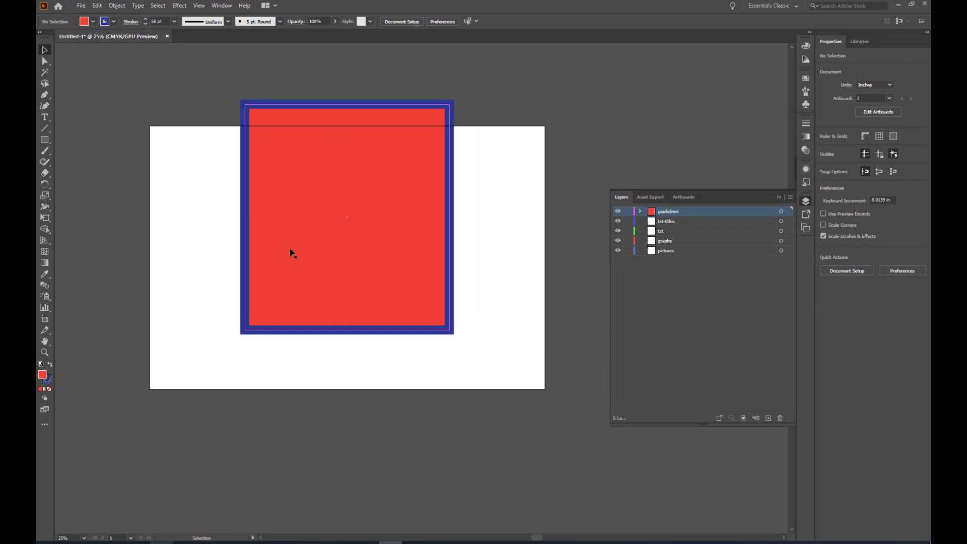
# Delete the rectangle and draw a new one about 20.7 x 23.7 in extending past the artboard's lower edge
pyautogui.click(304, 244)
pyautogui.press('Delete')
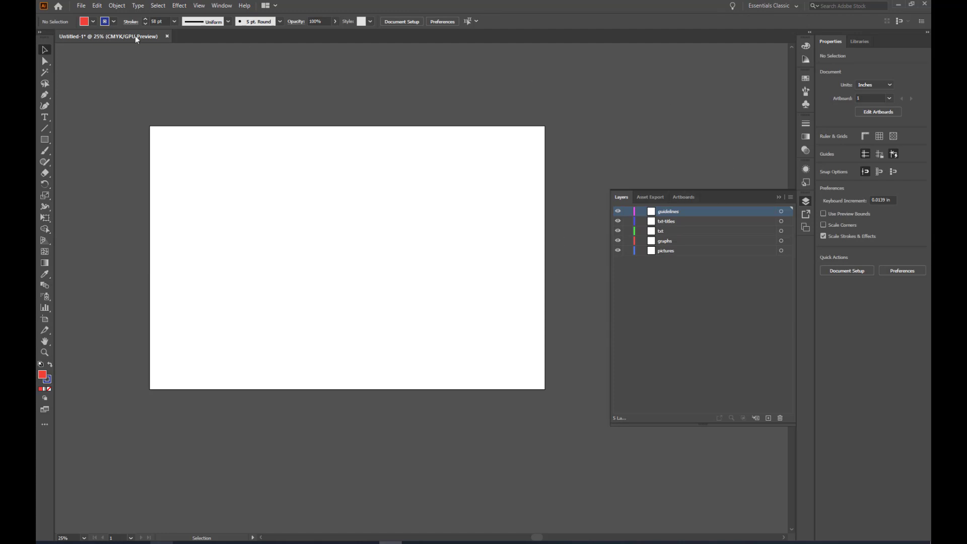
pyautogui.click(44, 140)
pyautogui.moveTo(233, 147); pyautogui.dragTo(460, 407)
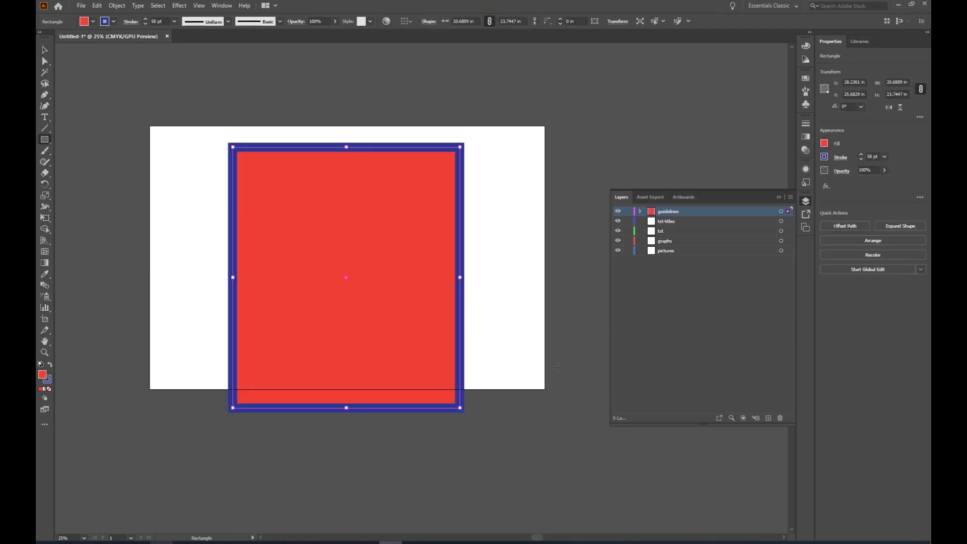
# Draw an ellipse about 19.5 x 10 in over the rectangle's upper-right corner and another about 12.8 x 18.1 in across the artboard's left edge
pyautogui.click(44, 141)
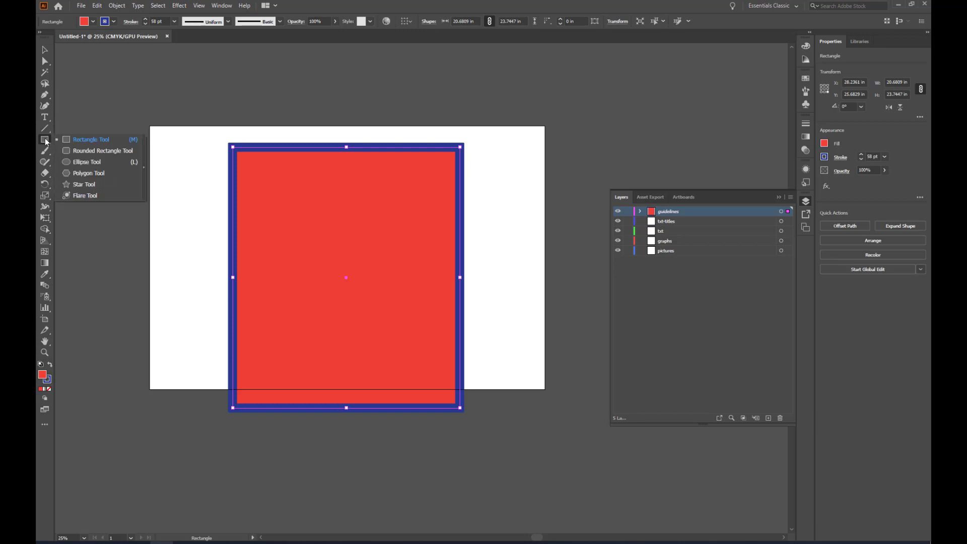
pyautogui.click(86, 161)
pyautogui.moveTo(517, 108); pyautogui.dragTo(303, 218)
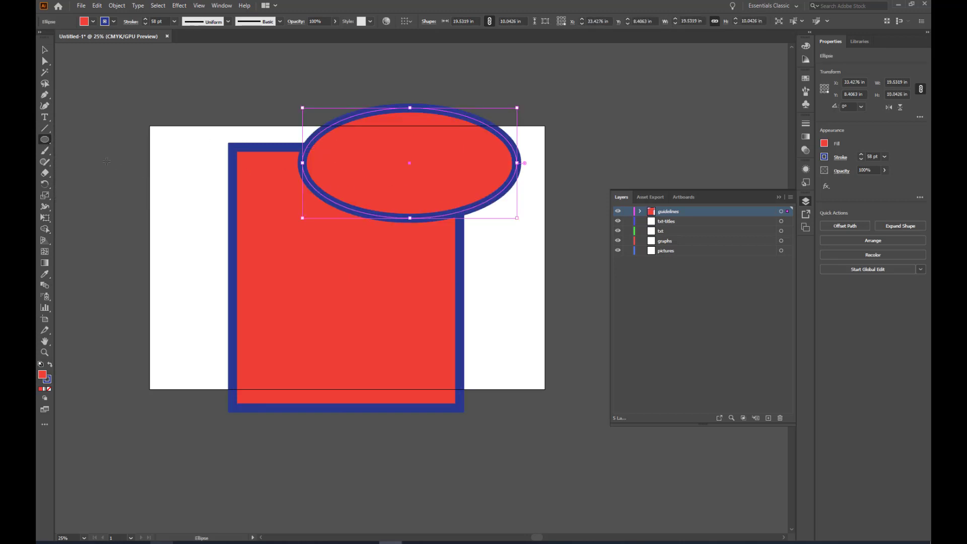
pyautogui.moveTo(106, 161); pyautogui.dragTo(247, 360)
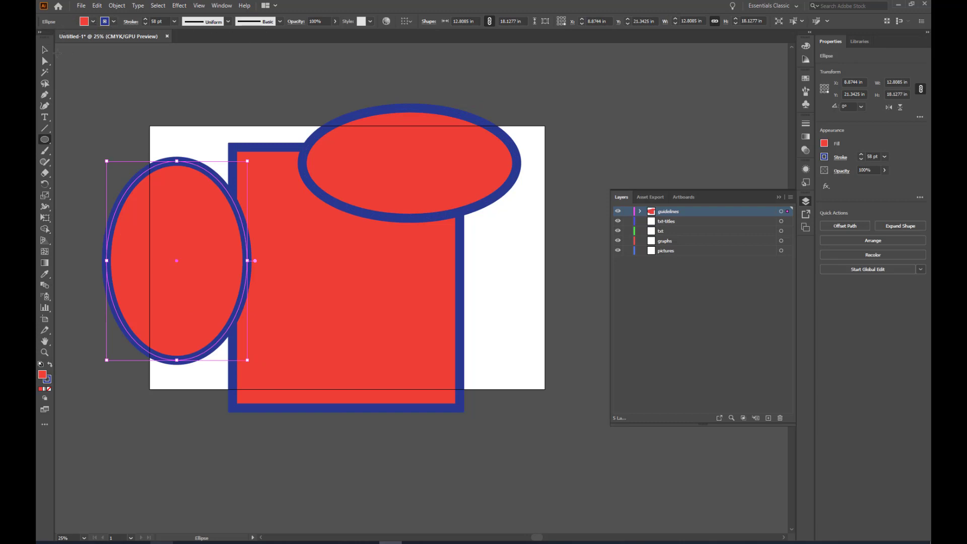
# Select the rectangle and both ellipses together and delete them, leaving the artboard empty
pyautogui.press('v')
pyautogui.click(540, 89)
pyautogui.moveTo(540, 89); pyautogui.dragTo(151, 439)
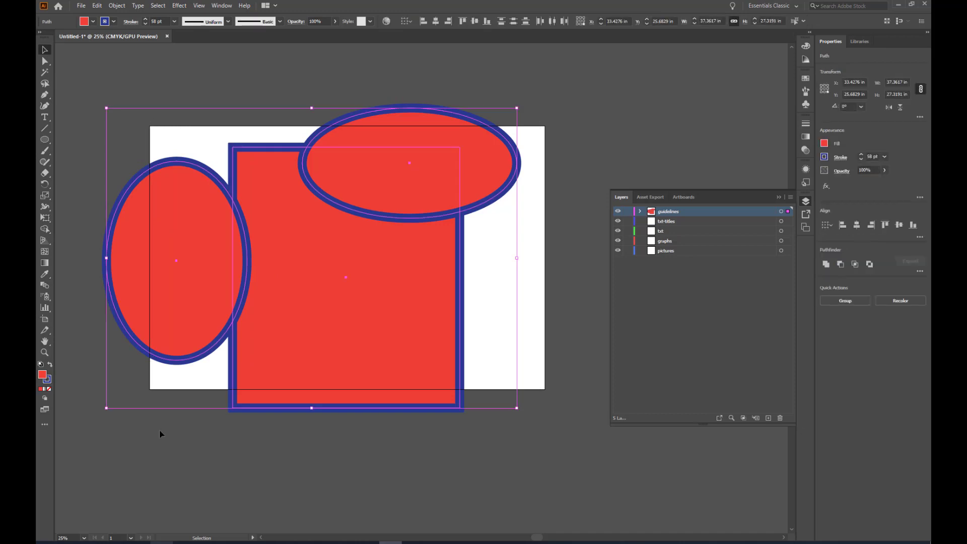
pyautogui.press('Delete')
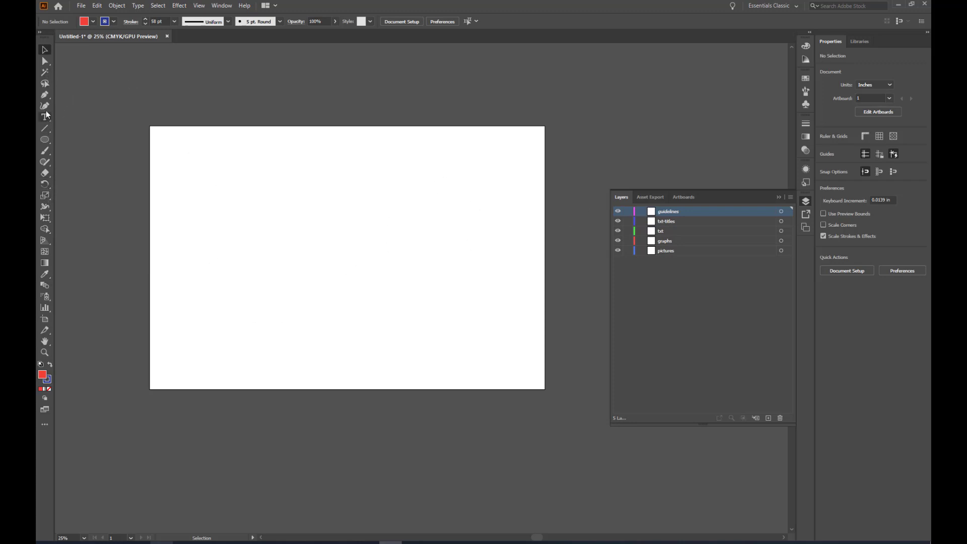
# Draw a rectangle about 33.2 x 21.4 in just inside the artboard's edges and remove its fill
pyautogui.moveTo(46, 141); pyautogui.dragTo(101, 139)
pyautogui.moveTo(166, 144)
pyautogui.mouseDown()
pyautogui.moveTo(313, 230)
pyautogui.moveTo(530, 379)
pyautogui.mouseUp()
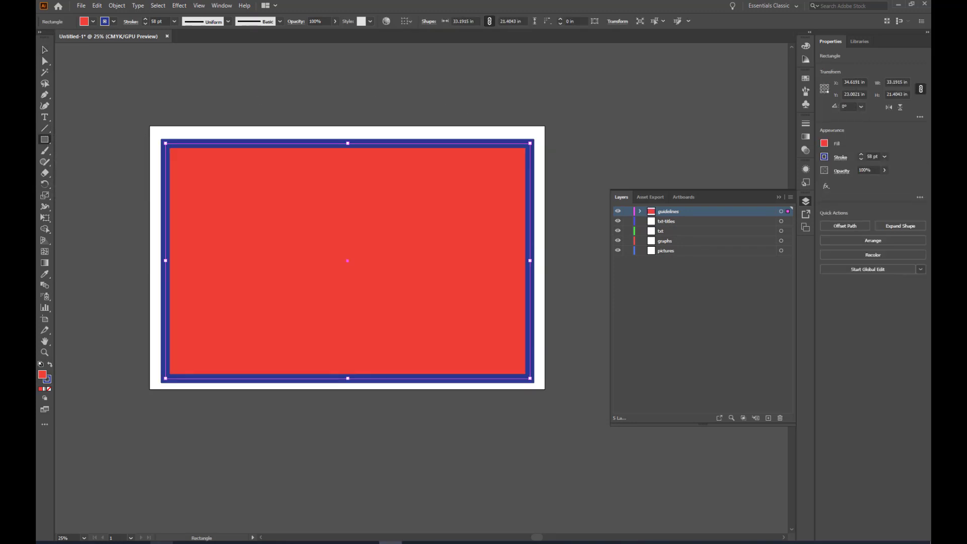
pyautogui.click(93, 21)
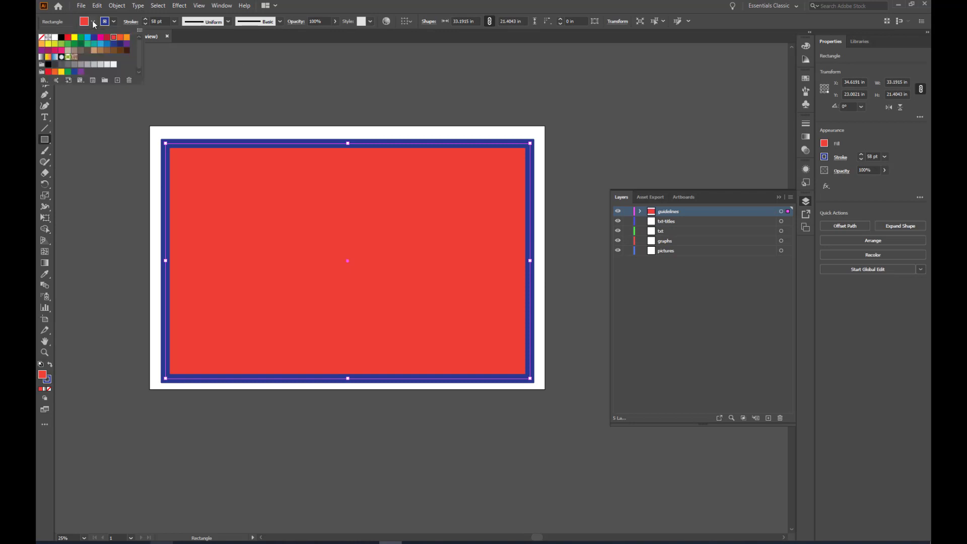
pyautogui.click(41, 37)
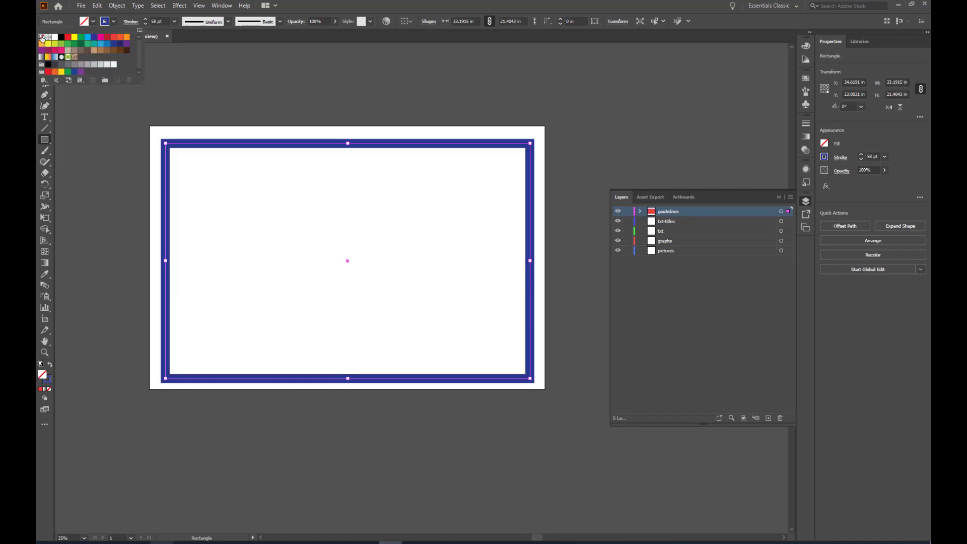
# Change the rectangle's stroke to light blue with a 2 pt weight and clear the selection
pyautogui.click(113, 23)
pyautogui.click(114, 23)
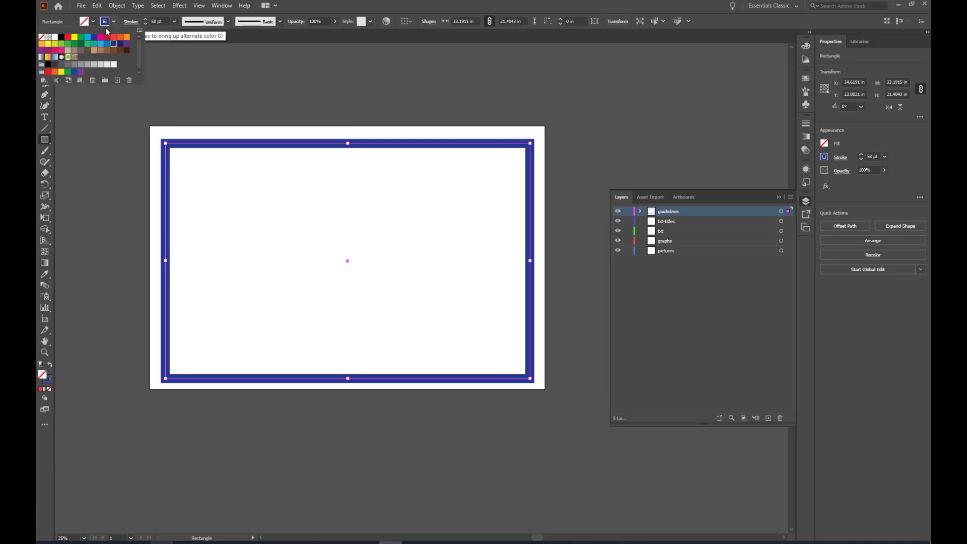
pyautogui.click(88, 38)
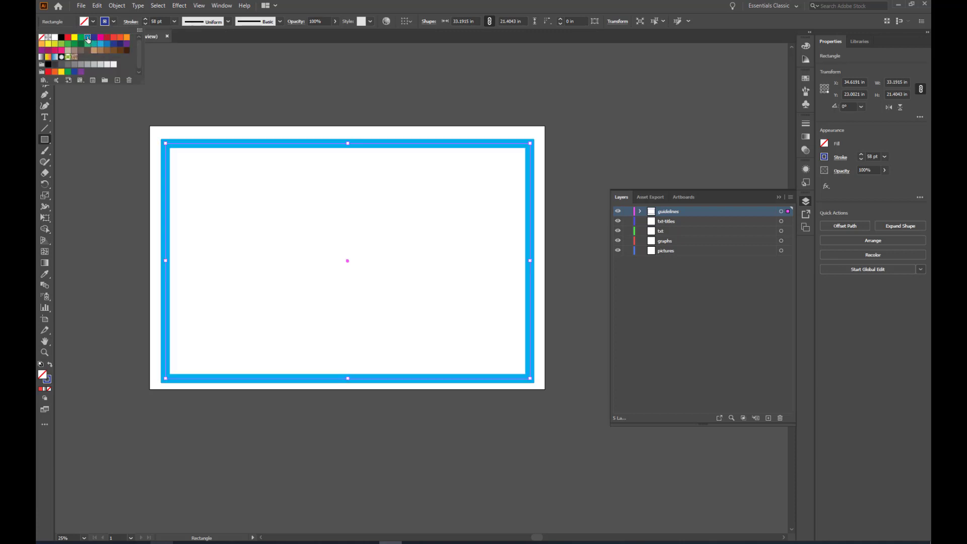
pyautogui.click(174, 23)
pyautogui.click(175, 22)
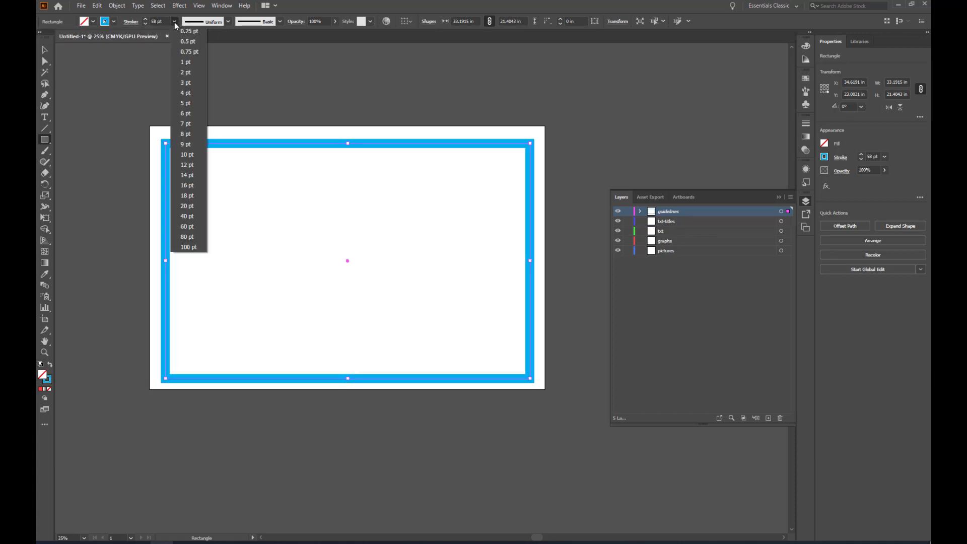
pyautogui.click(185, 72)
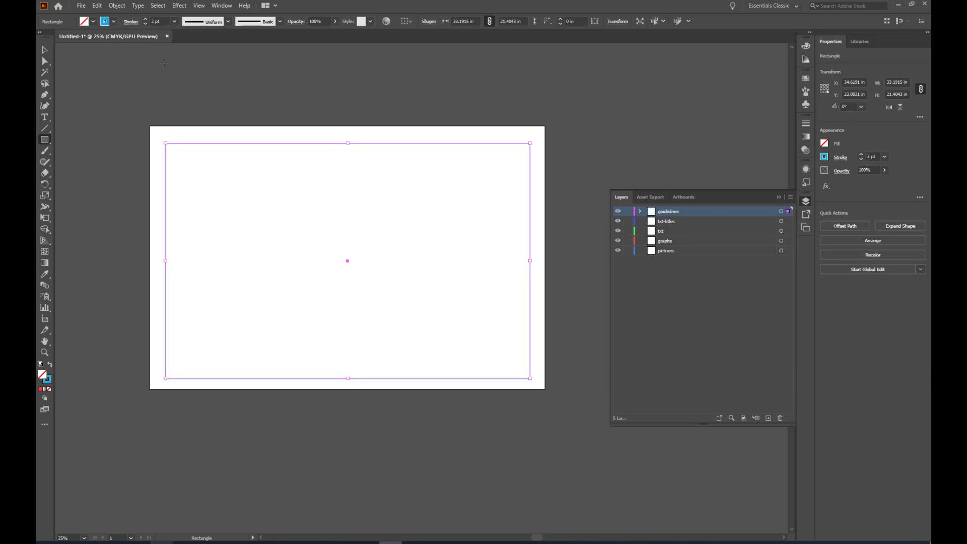
pyautogui.press('v')
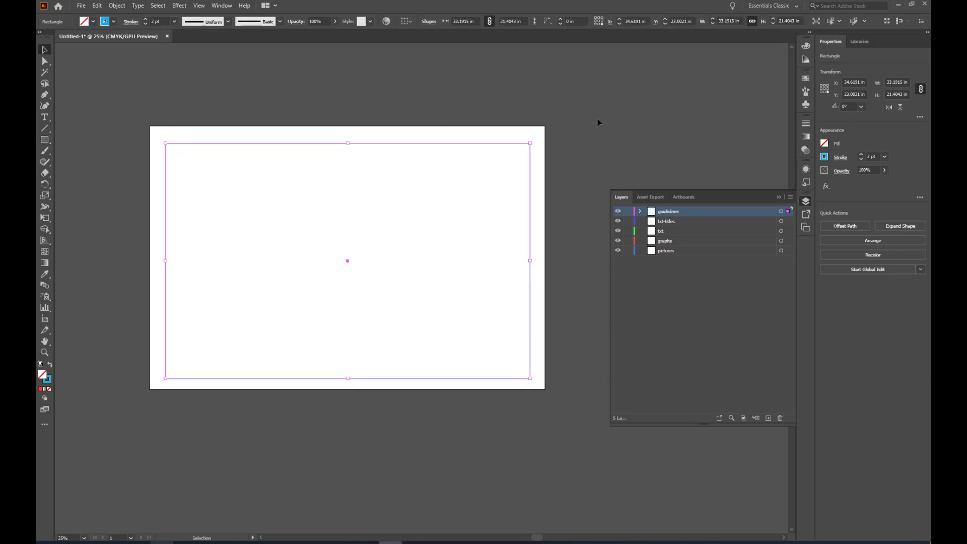
pyautogui.click(598, 132)
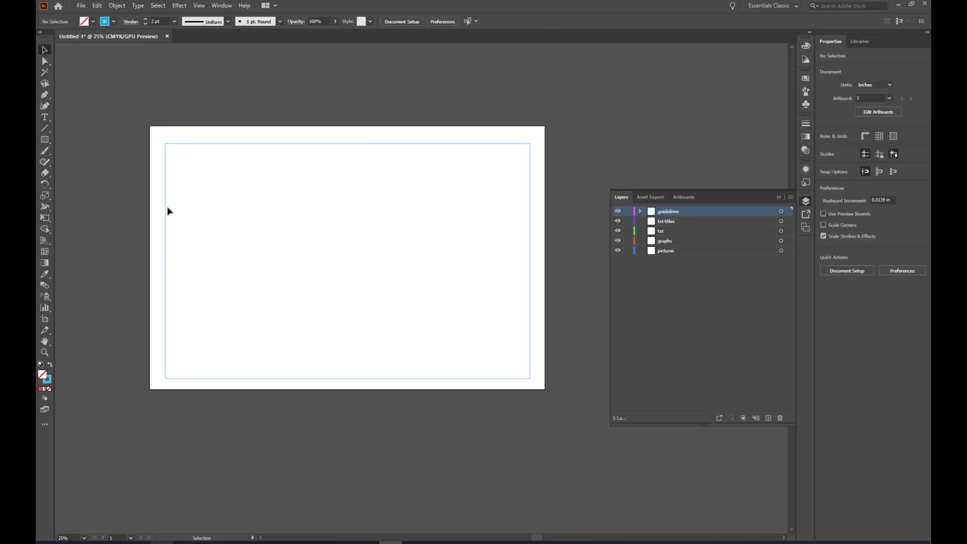
# Select the rectangle, set its reference point to the upper-left corner and position it at X 1 in, Y 1 in
pyautogui.scroll(1, 176, 214)
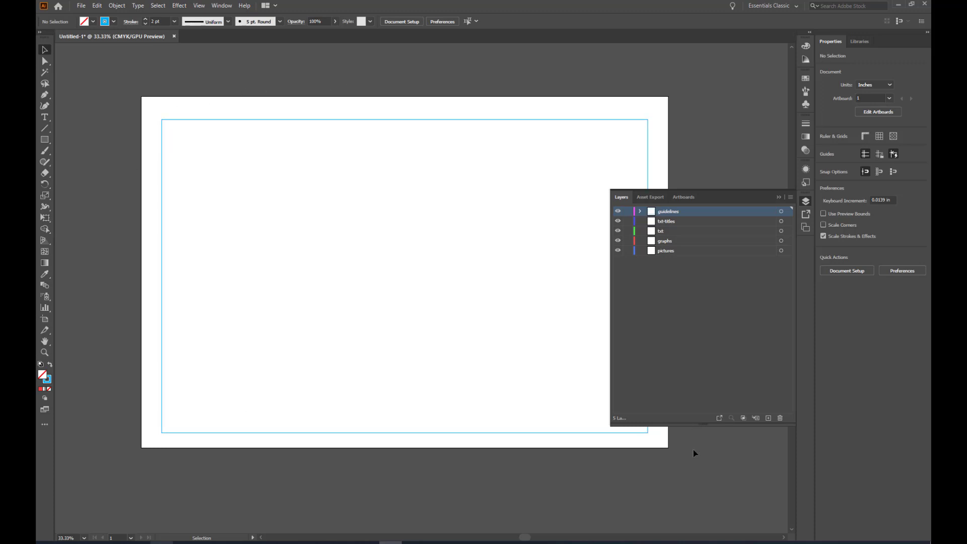
pyautogui.click(412, 121)
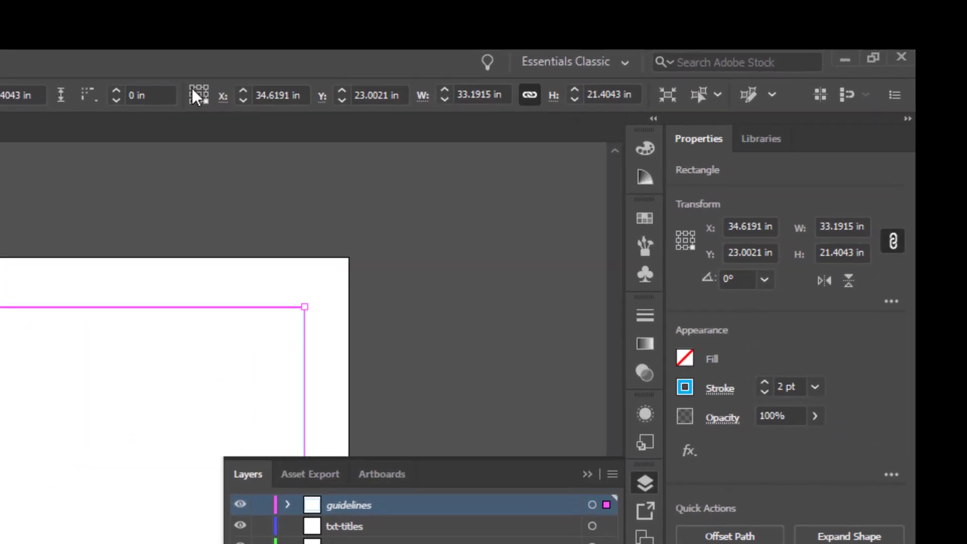
pyautogui.click(192, 87)
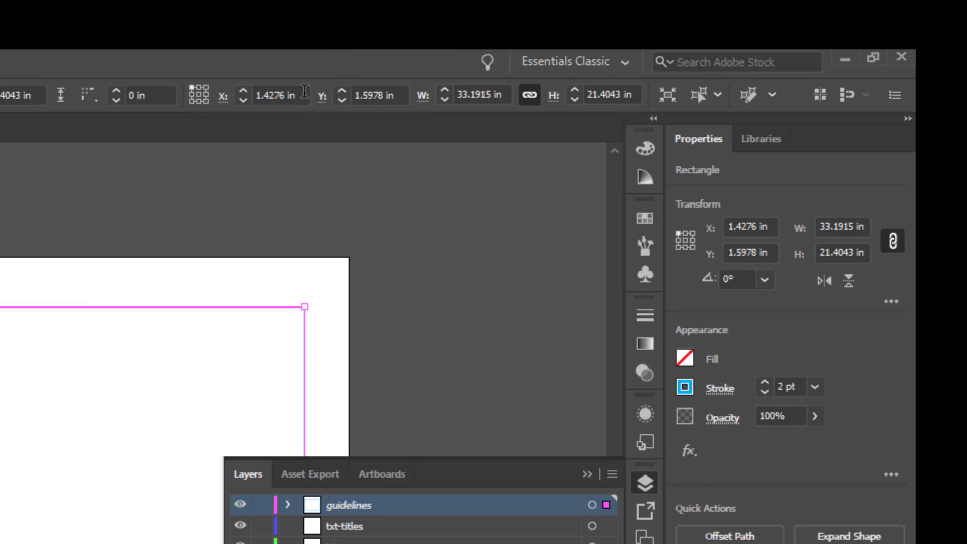
pyautogui.click(247, 91)
pyautogui.moveTo(248, 88); pyautogui.dragTo(187, 80)
pyautogui.write('.')
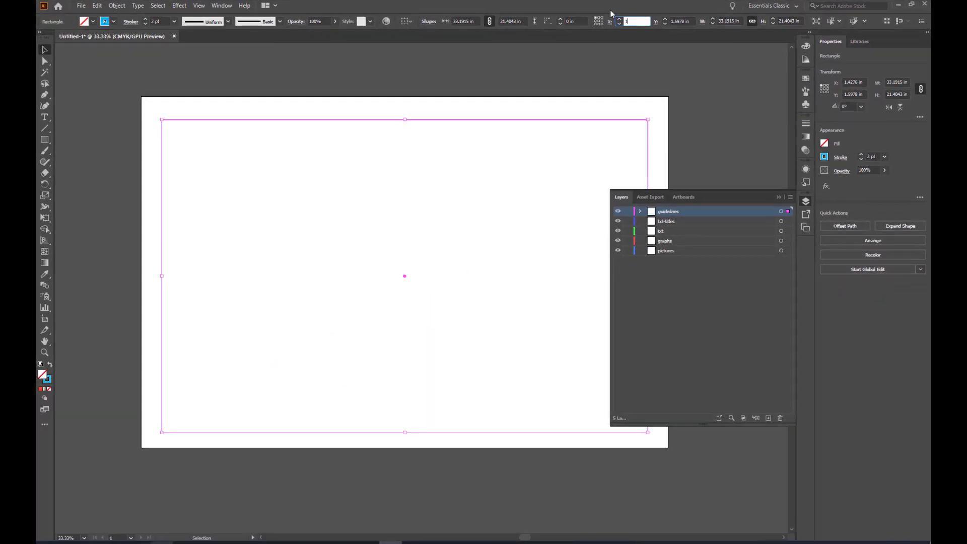
pyautogui.press('Return')
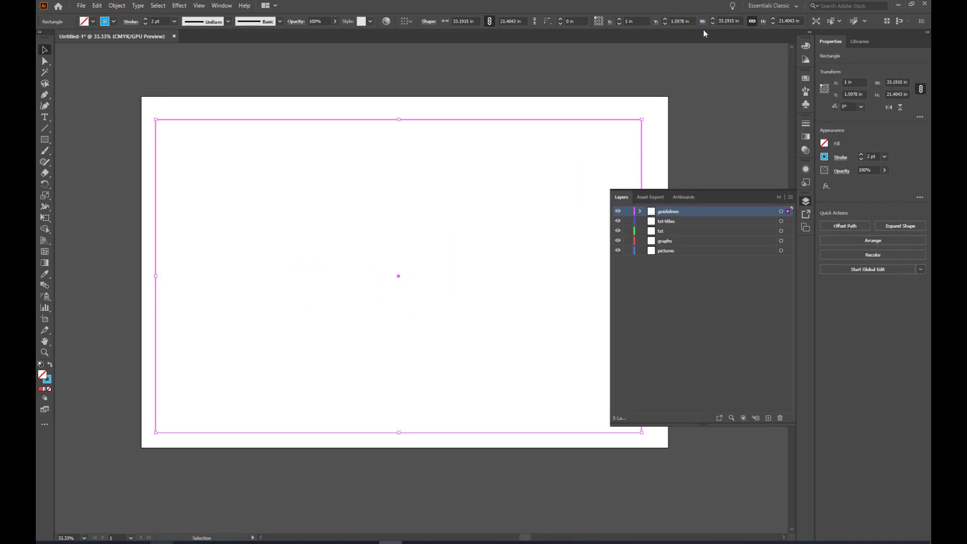
pyautogui.moveTo(694, 23); pyautogui.dragTo(666, 21)
pyautogui.write('1')
pyautogui.press('Return')
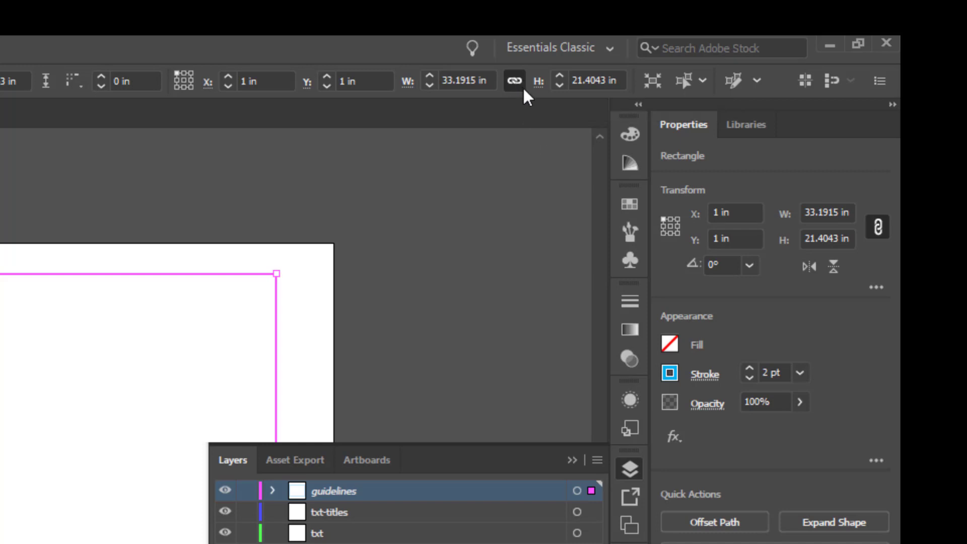
# Unlink the rectangle's proportions and set its width to 34 in and height to 22 in
pyautogui.click(515, 82)
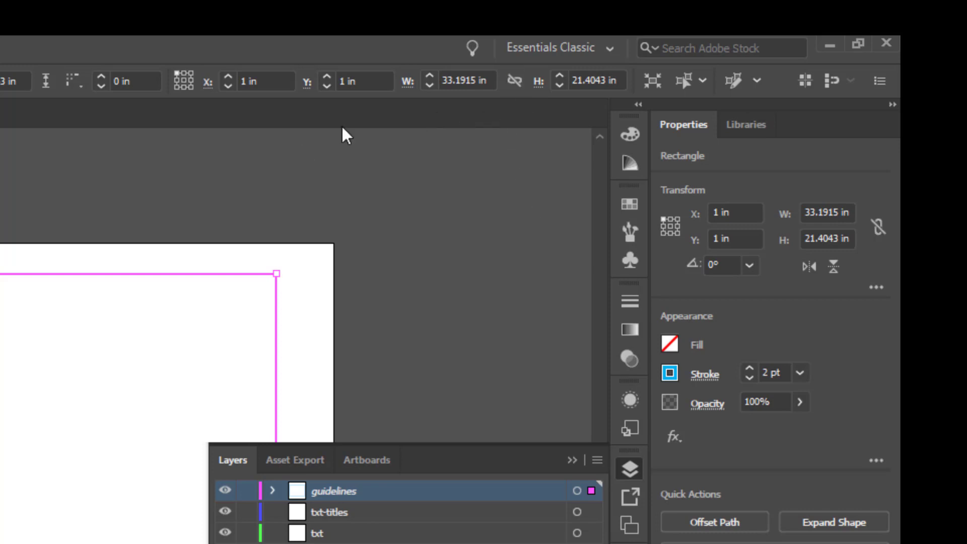
pyautogui.click(491, 79)
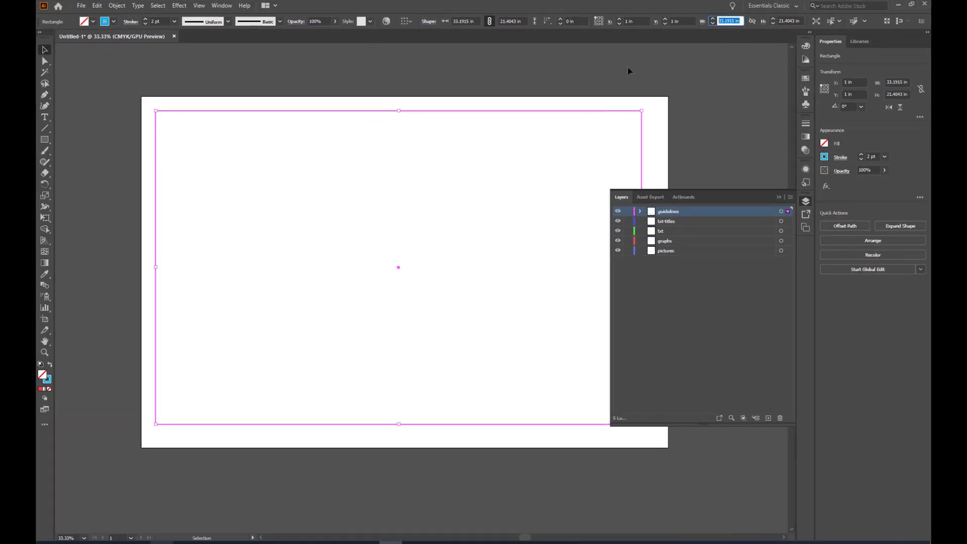
pyautogui.write('34')
pyautogui.press('Return')
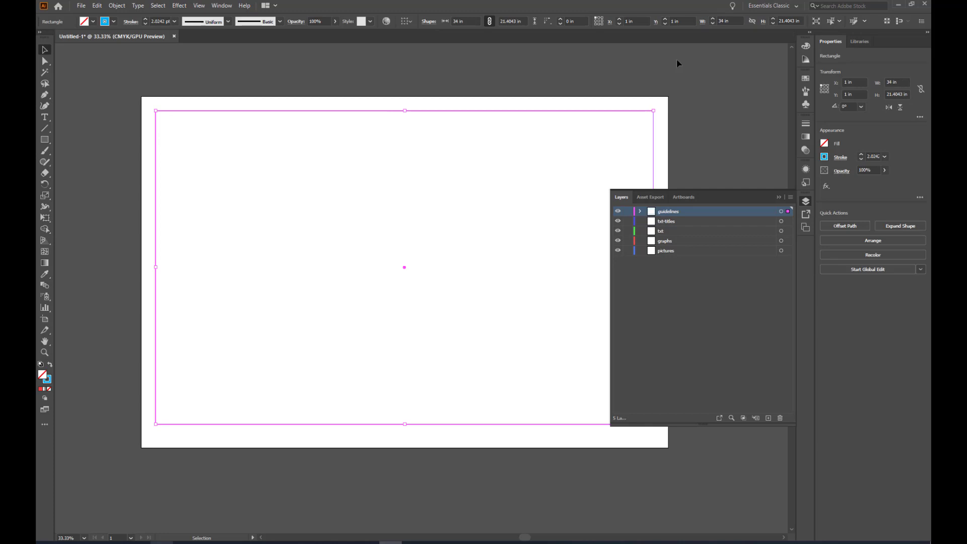
pyautogui.click(802, 21)
pyautogui.write('22')
pyautogui.press('Return')
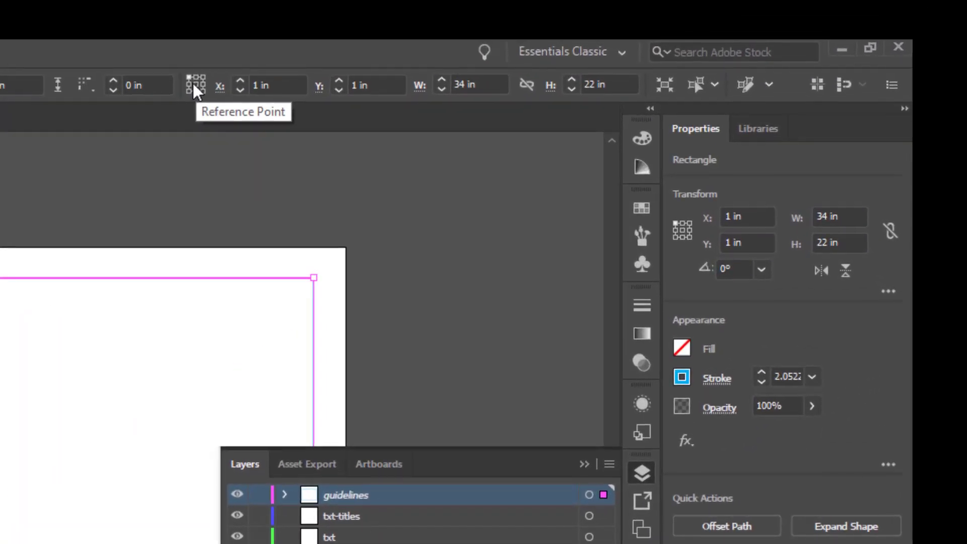
# Switch the rectangle's reference point to its centre, then collapse the layer list with nothing selected
pyautogui.click(191, 85)
pyautogui.click(196, 85)
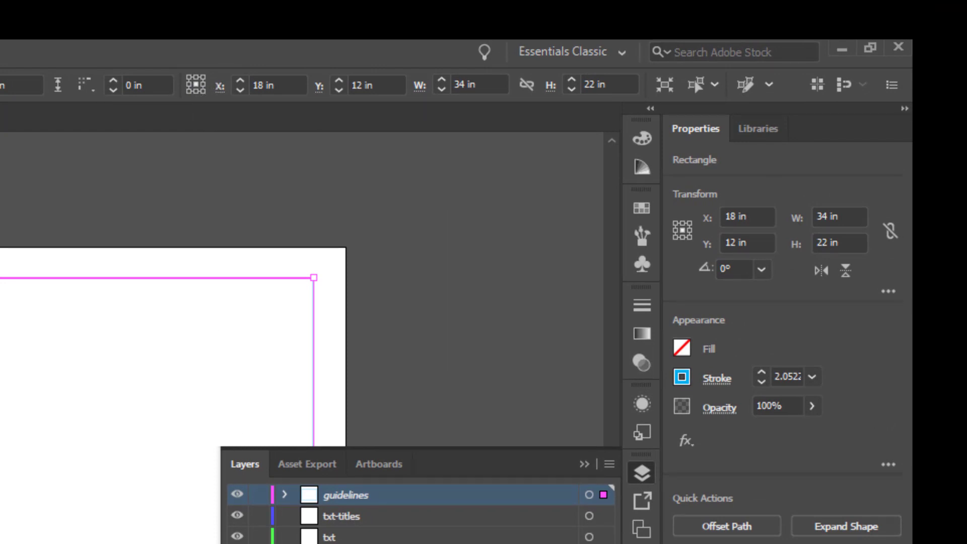
pyautogui.click(584, 464)
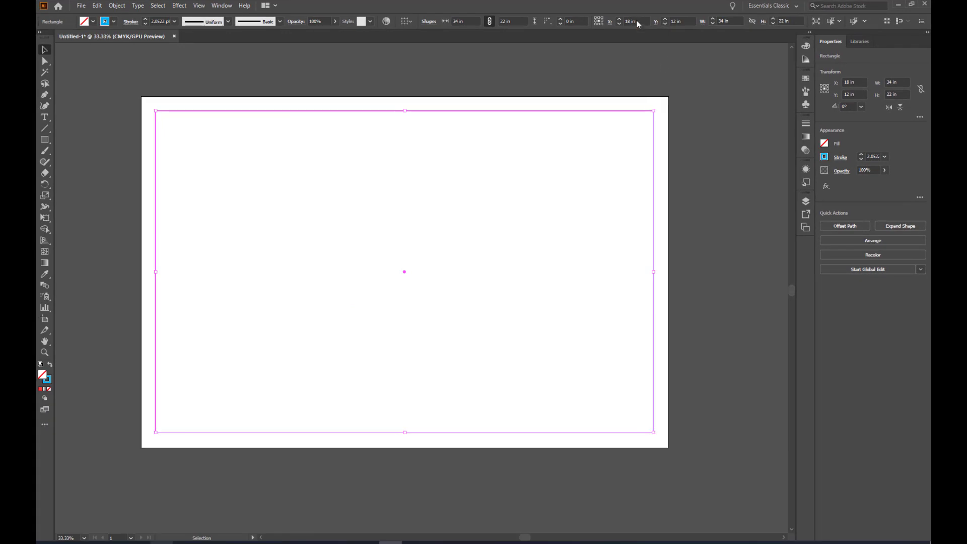
pyautogui.click(718, 137)
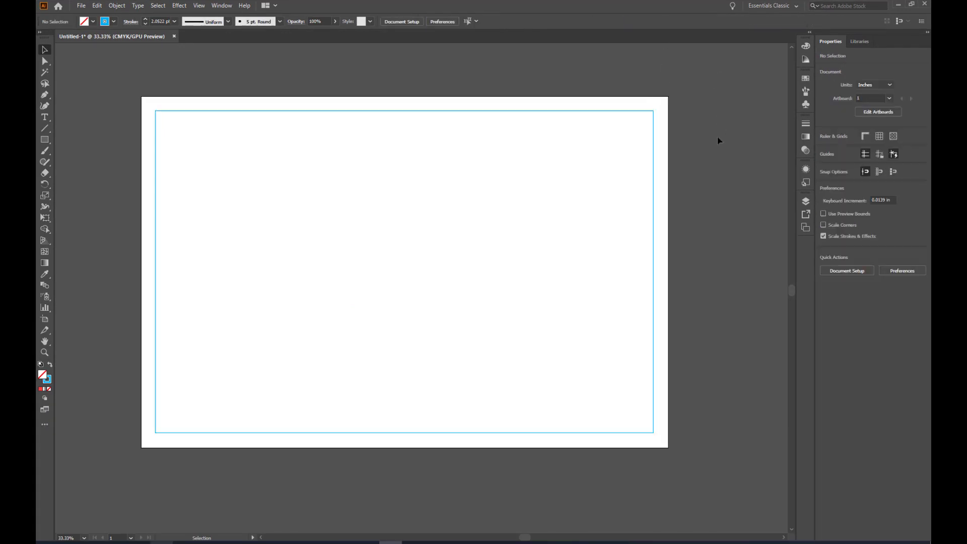
# Select the margin rectangle and start Split Into Grid on it with the preview turned on
pyautogui.moveTo(590, 97); pyautogui.dragTo(450, 214)
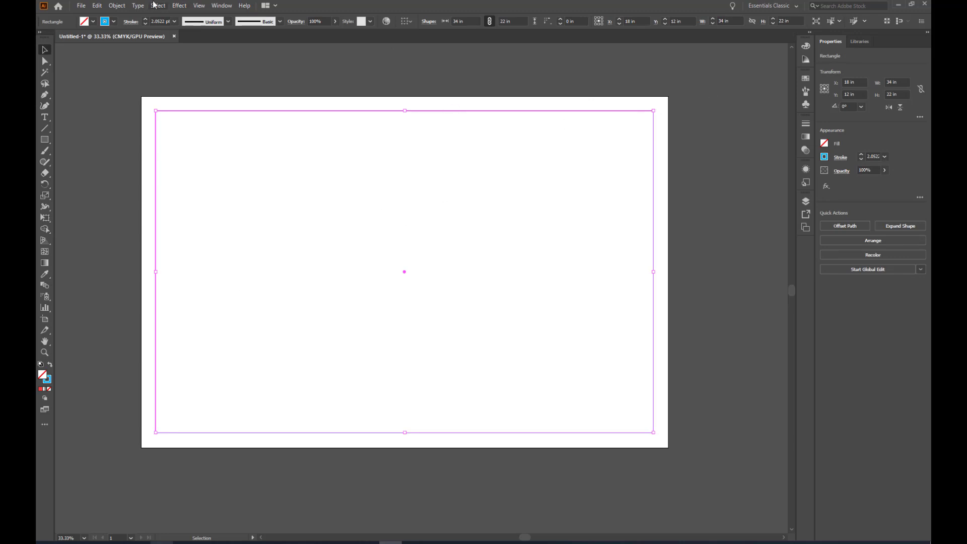
pyautogui.click(117, 6)
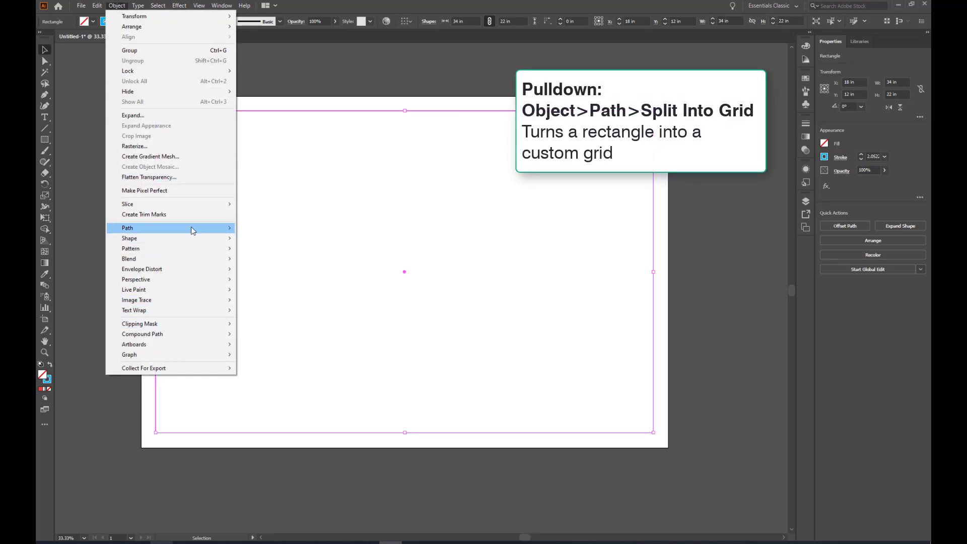
pyautogui.moveTo(192, 227)
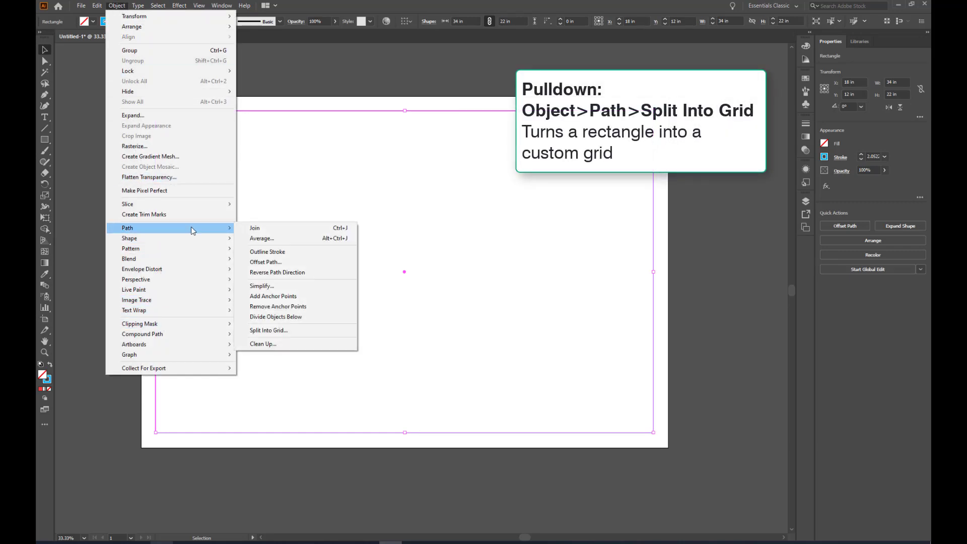
pyautogui.click(313, 330)
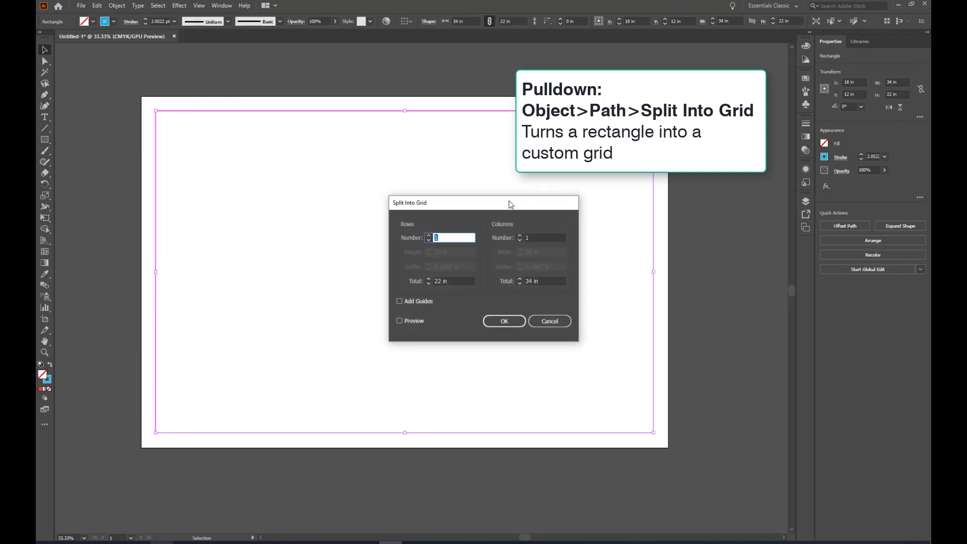
pyautogui.moveTo(508, 201); pyautogui.dragTo(703, 196)
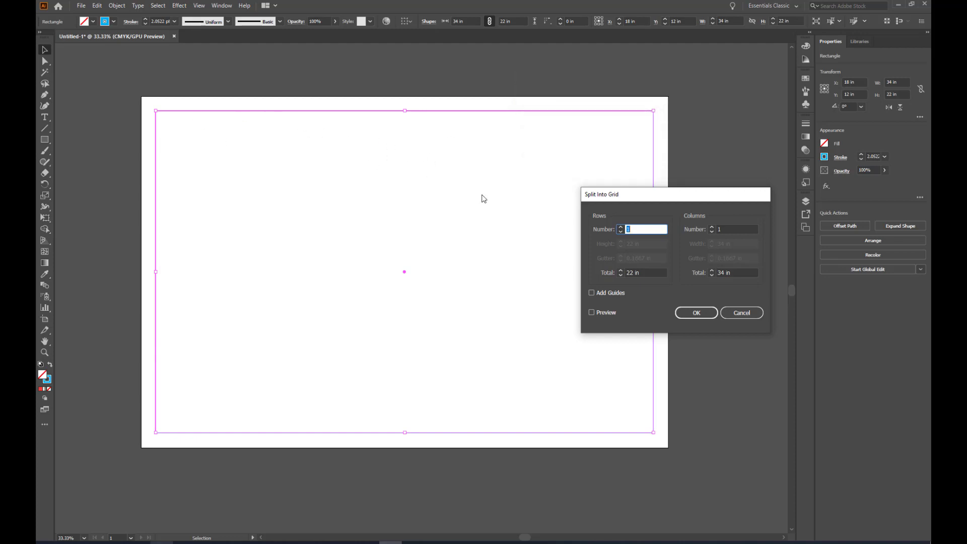
pyautogui.moveTo(733, 197); pyautogui.dragTo(721, 219)
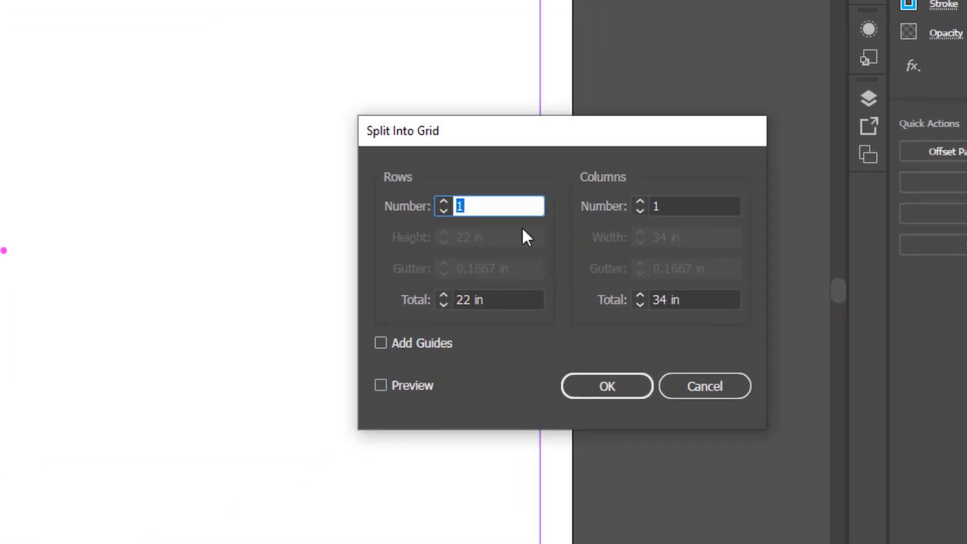
pyautogui.moveTo(585, 132); pyautogui.dragTo(397, 102)
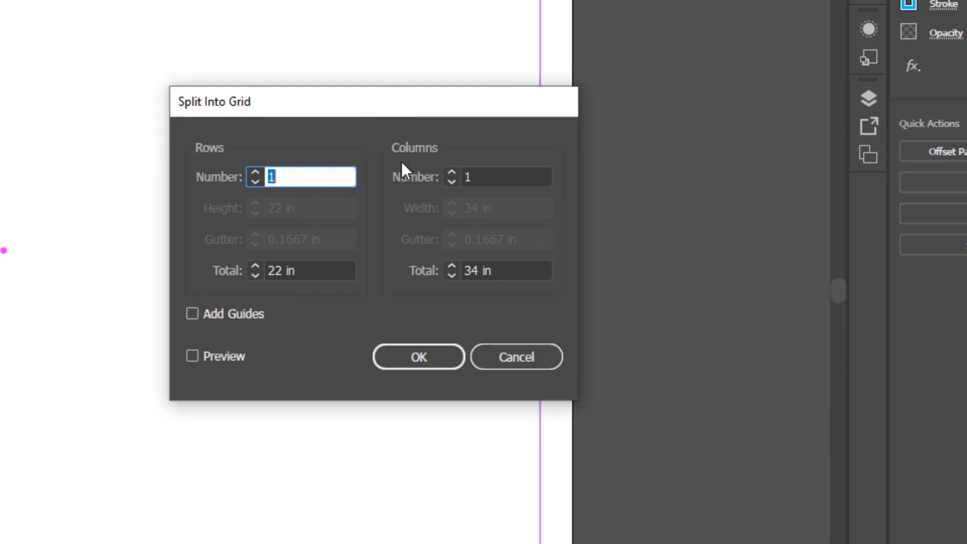
pyautogui.click(192, 355)
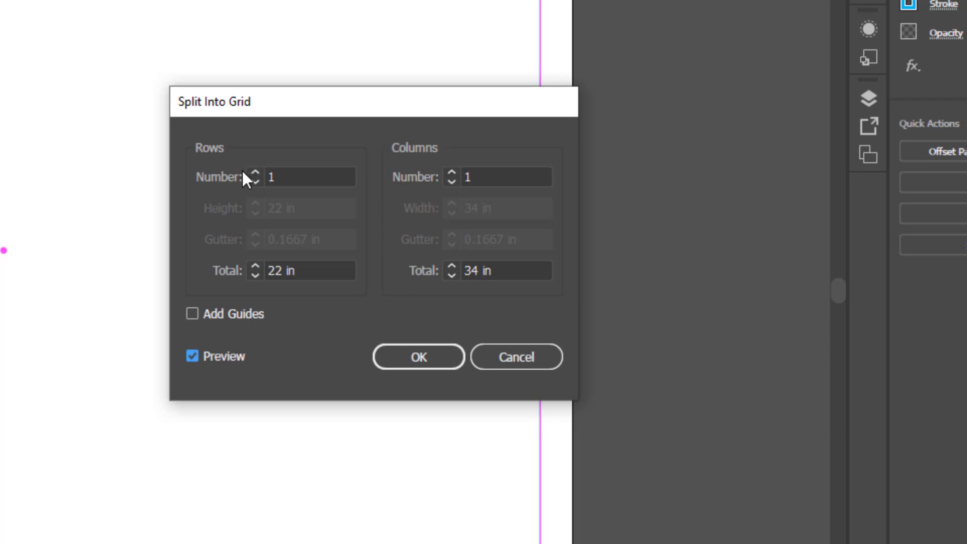
# Set the grid to 5 rows and 7 columns, keeping the dialog clear of the previewed grid
pyautogui.click(255, 173)
pyautogui.click(256, 172)
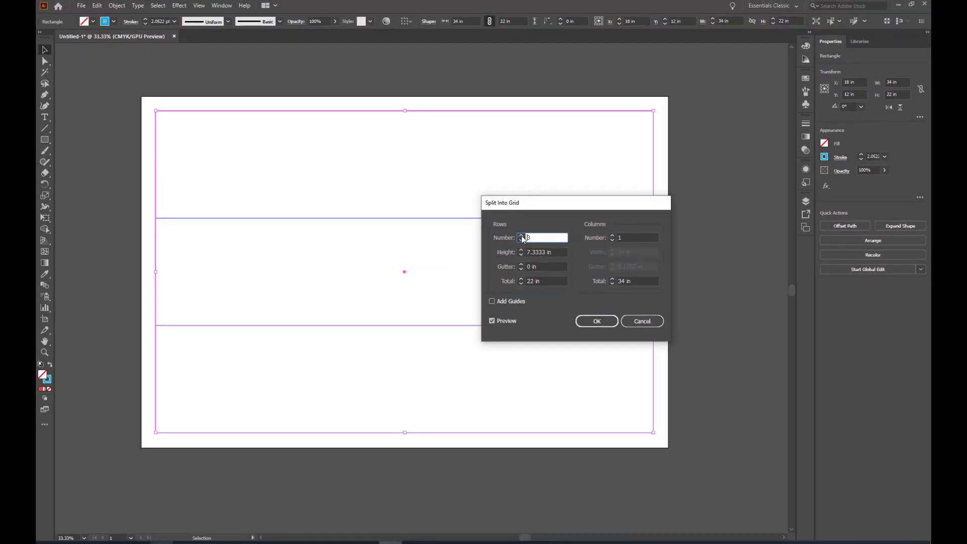
pyautogui.click(255, 172)
pyautogui.click(522, 235)
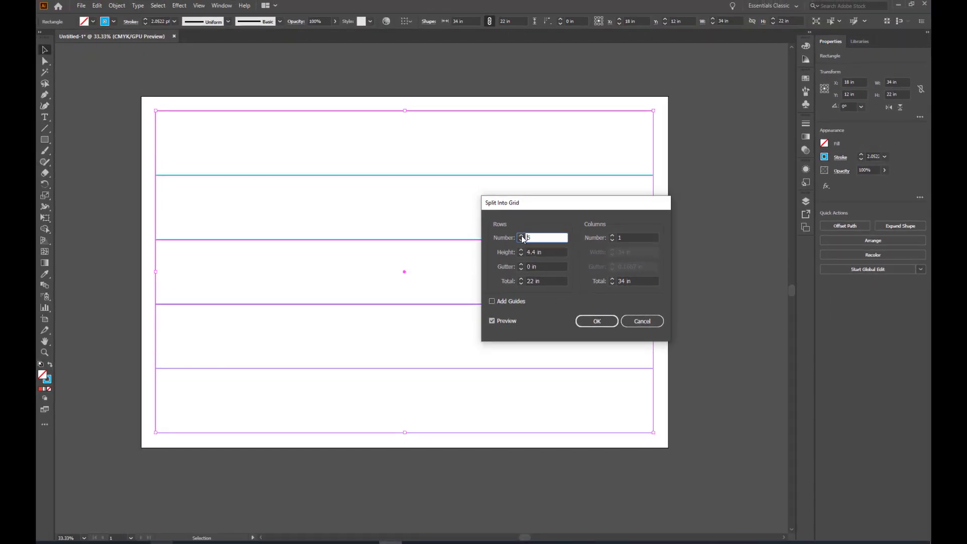
pyautogui.click(612, 235)
pyautogui.click(612, 235)
pyautogui.click(612, 235)
pyautogui.click(612, 235)
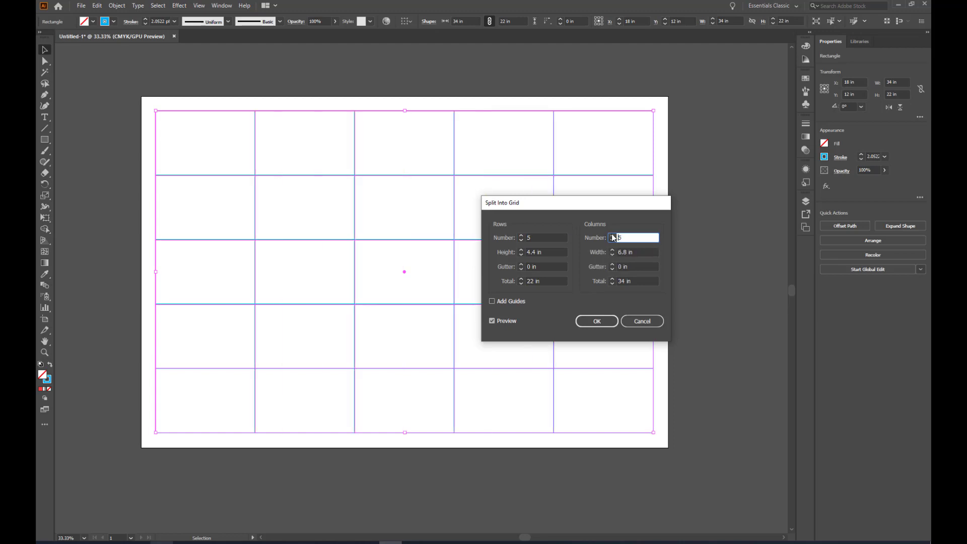
pyautogui.click(613, 235)
pyautogui.click(613, 235)
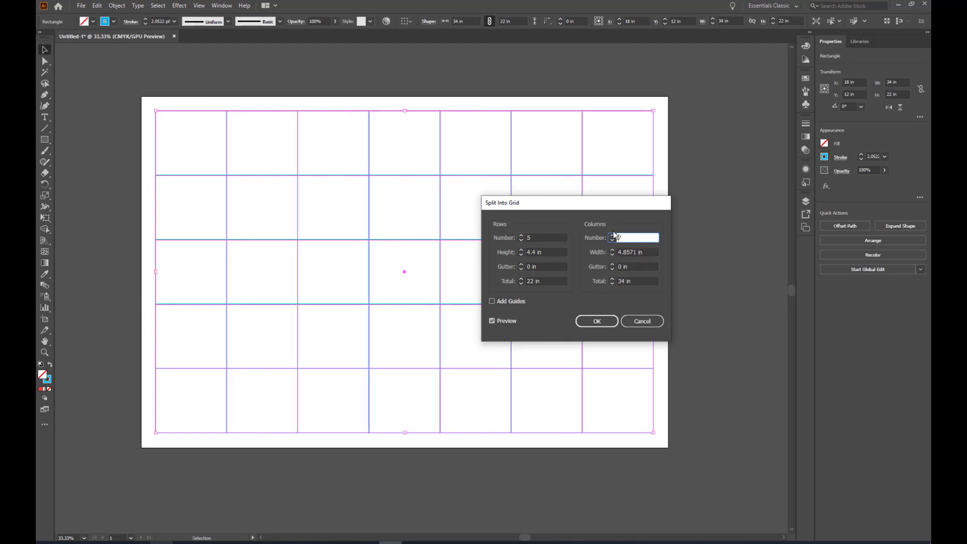
pyautogui.moveTo(561, 204); pyautogui.dragTo(657, 229)
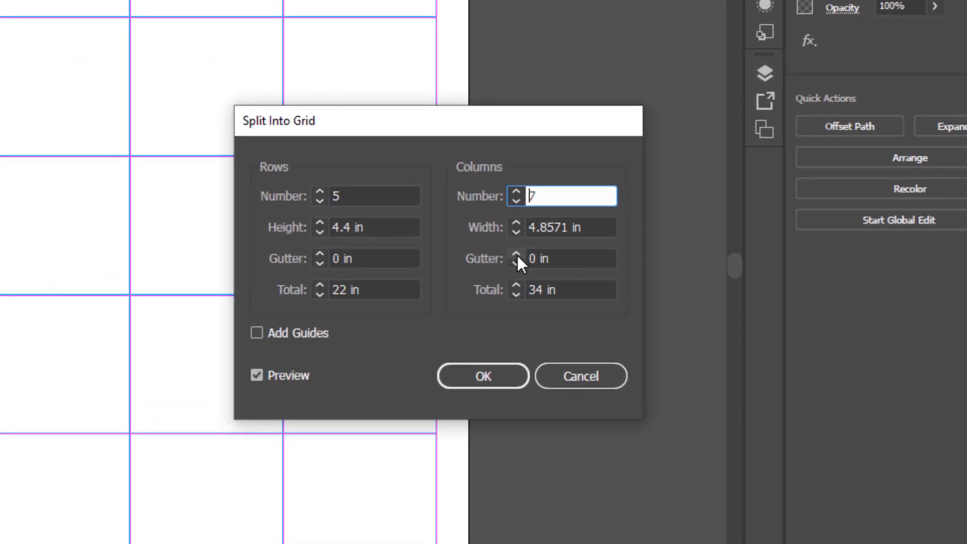
# Set both the column and row gutters of the split grid to 0.375 in, keeping the dialog clear of the upper cells
pyautogui.click(516, 253)
pyautogui.click(517, 253)
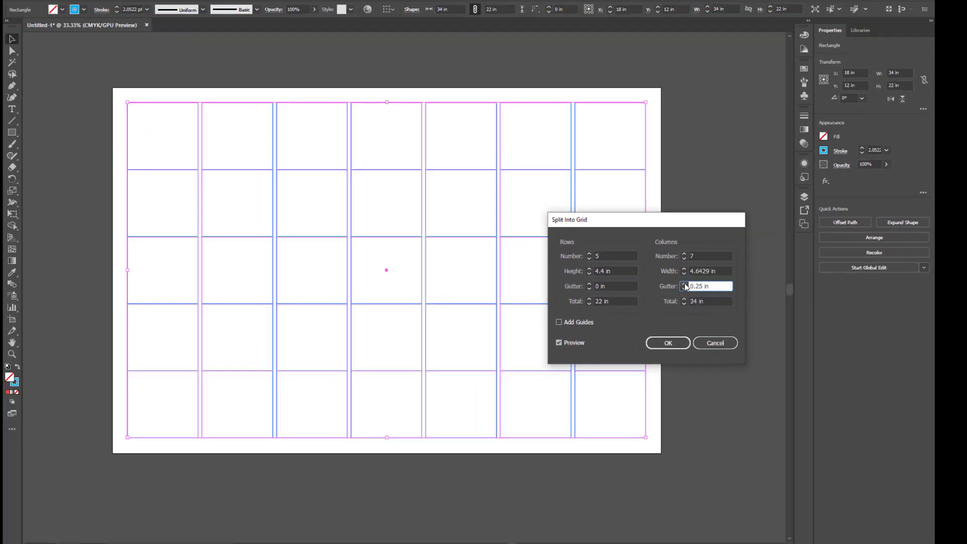
pyautogui.click(684, 284)
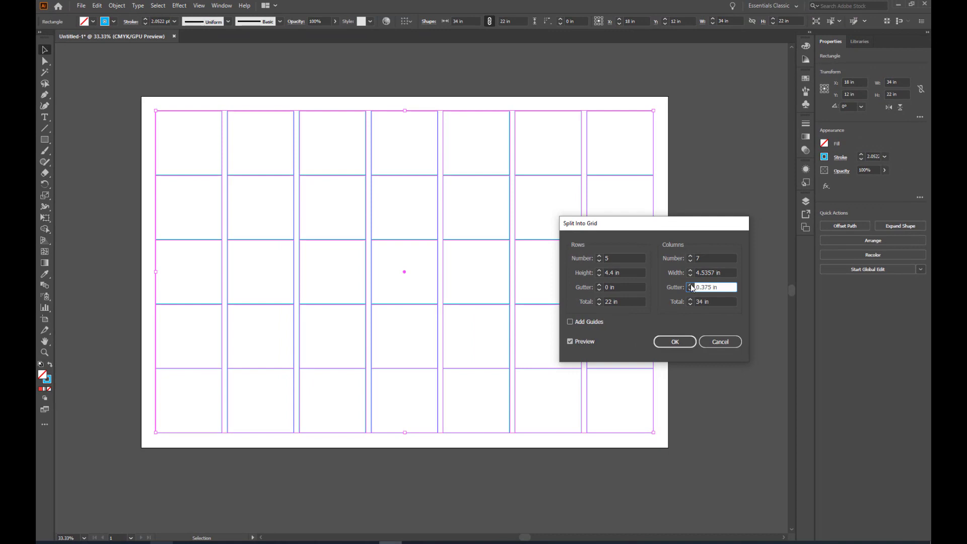
pyautogui.click(599, 285)
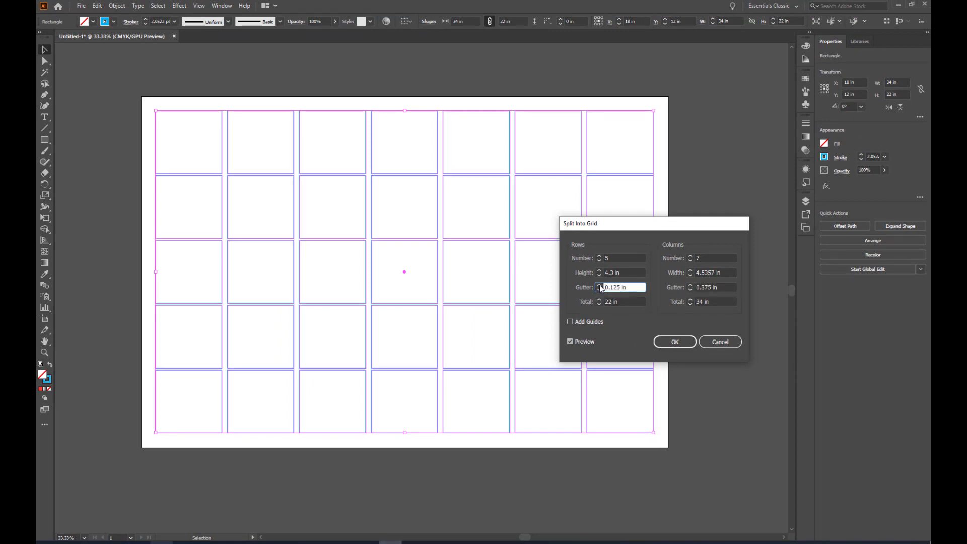
pyautogui.click(599, 285)
pyautogui.click(599, 285)
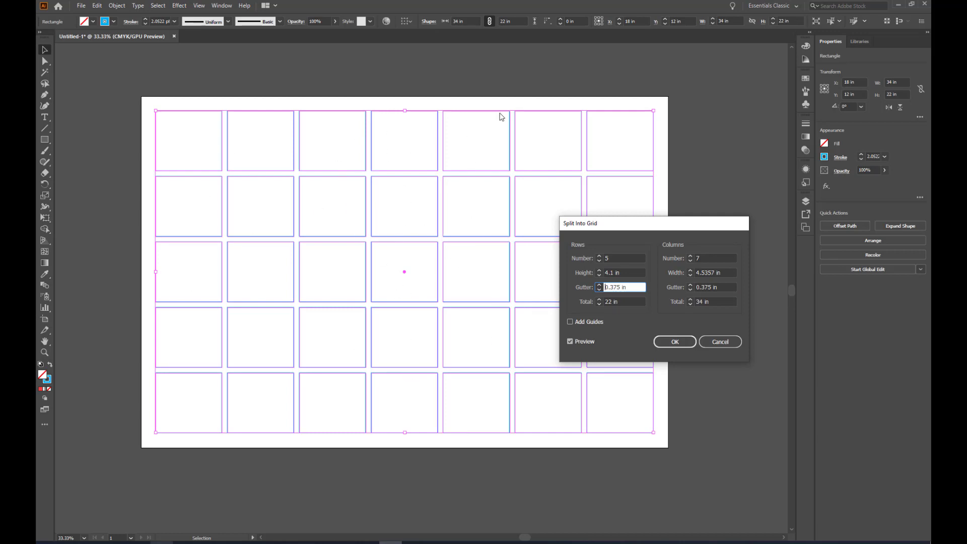
pyautogui.moveTo(693, 226); pyautogui.dragTo(681, 202)
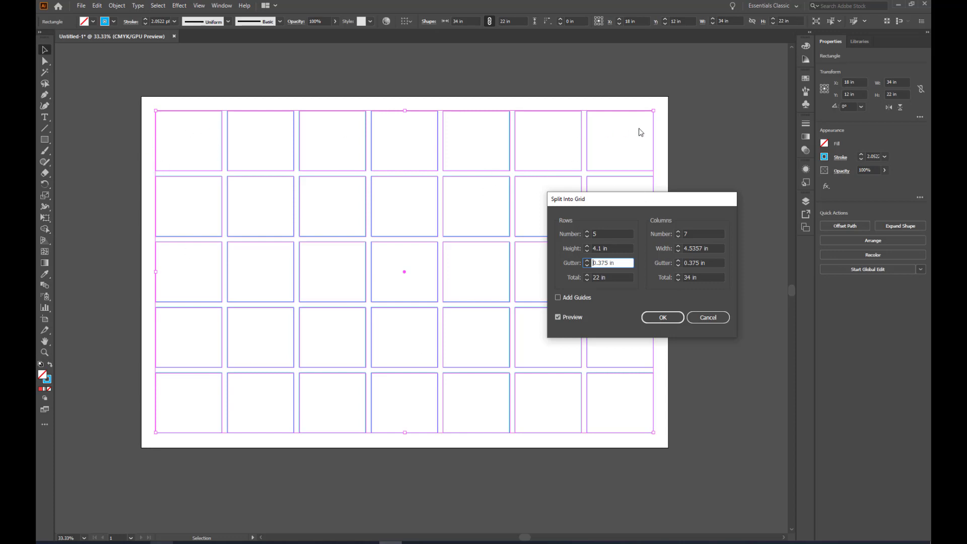
# Try 8 columns in the split grid, return to 7 columns, and restore the column gutter to 0.375 in
pyautogui.click(678, 232)
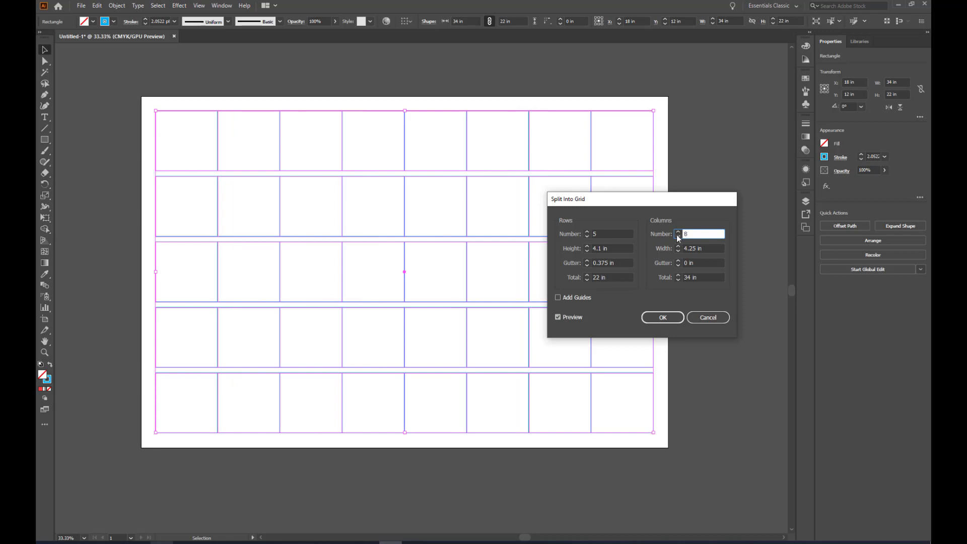
pyautogui.click(678, 237)
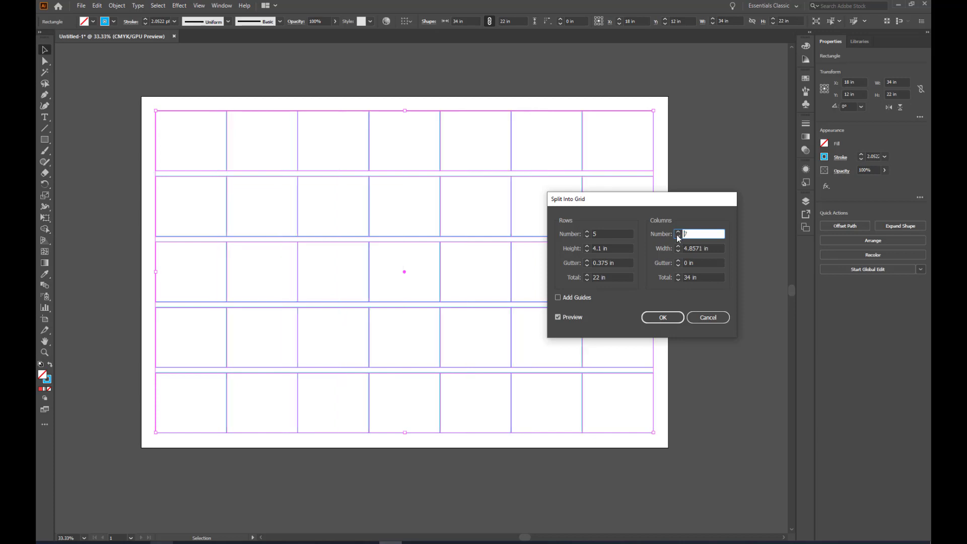
pyautogui.click(679, 261)
pyautogui.click(678, 262)
pyautogui.click(679, 261)
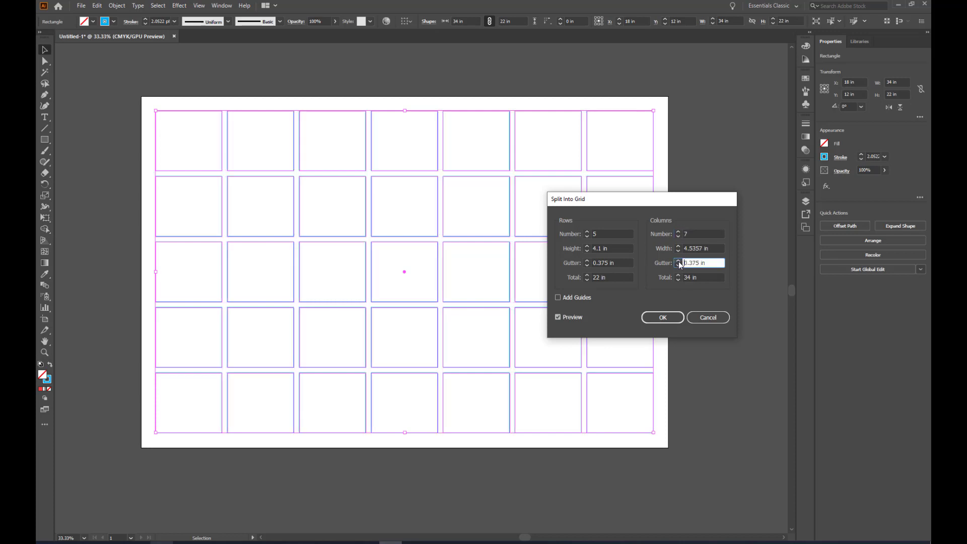
# Change the grid to 6 rows and 8 columns with 0.375 in gutters both ways, and apply the split
pyautogui.click(679, 232)
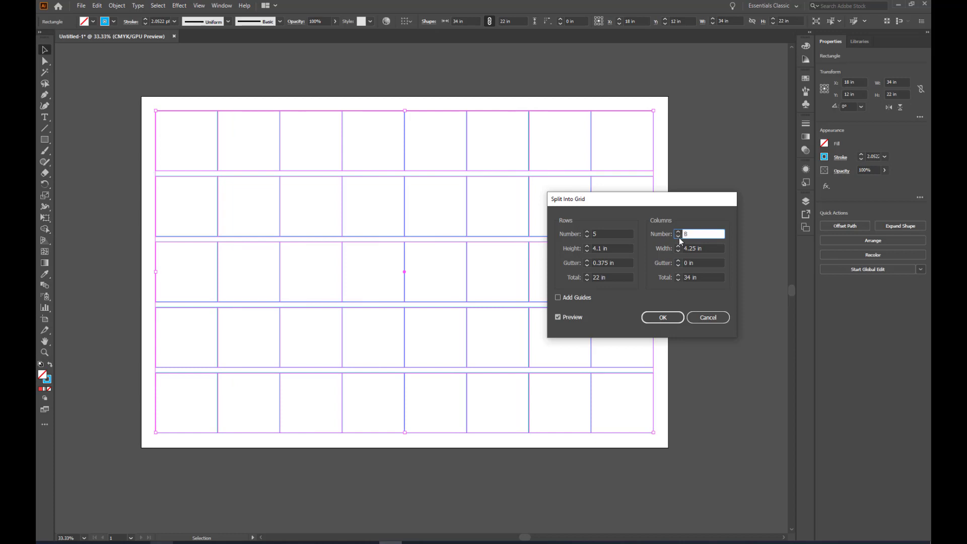
pyautogui.click(679, 261)
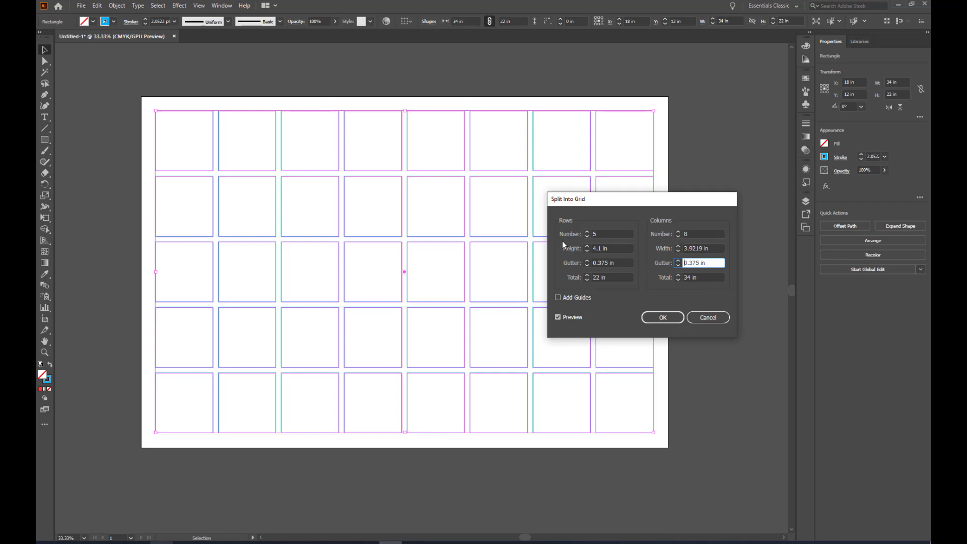
pyautogui.click(587, 232)
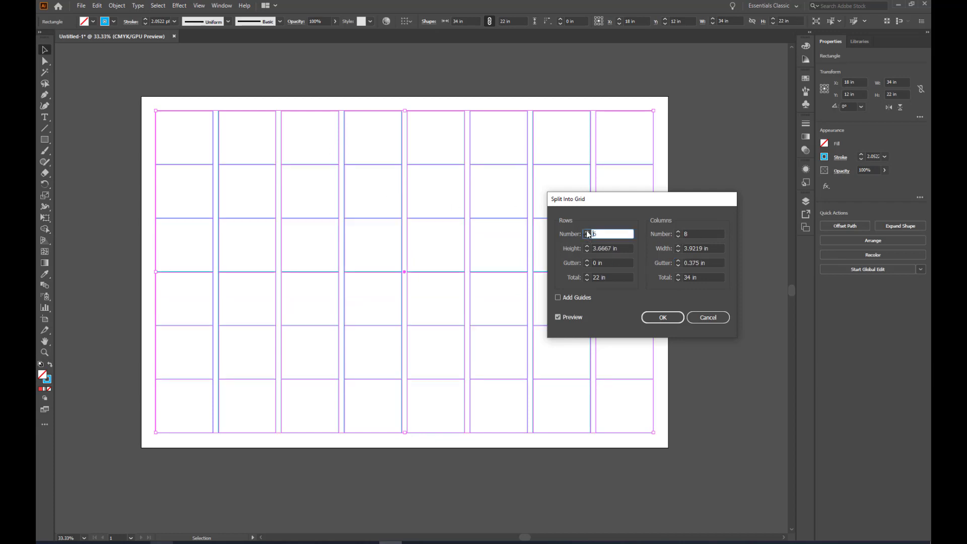
pyautogui.click(588, 261)
pyautogui.click(587, 261)
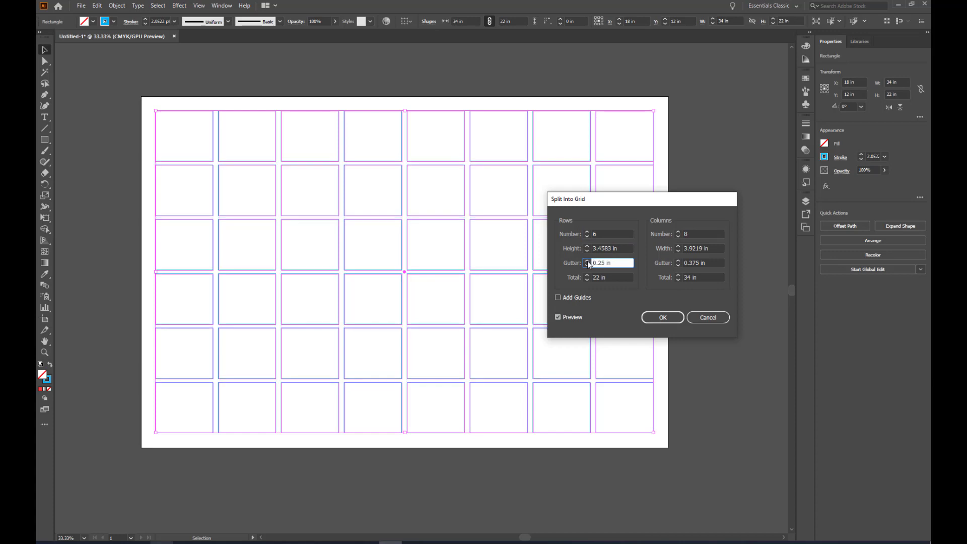
pyautogui.click(588, 261)
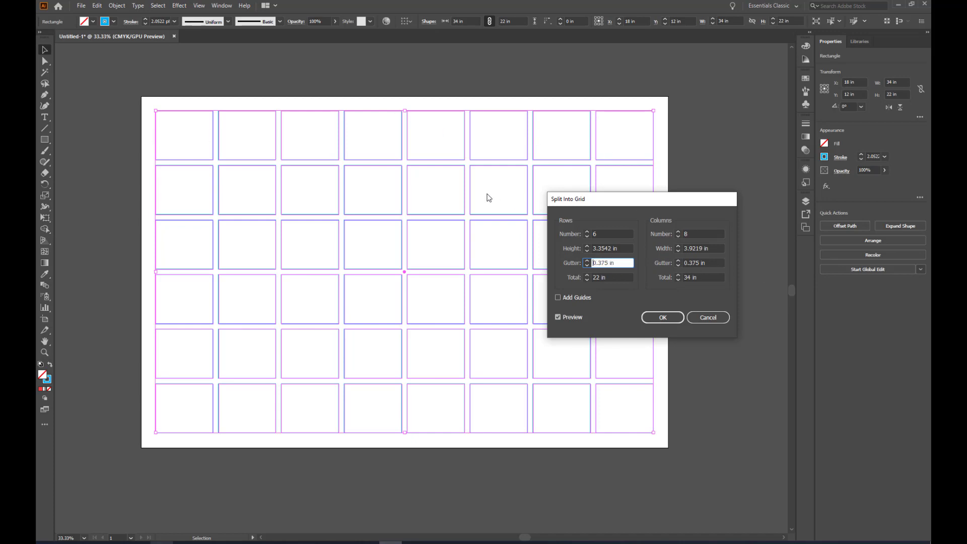
pyautogui.moveTo(658, 203)
pyautogui.mouseDown()
pyautogui.moveTo(677, 181)
pyautogui.moveTo(659, 195)
pyautogui.mouseUp()
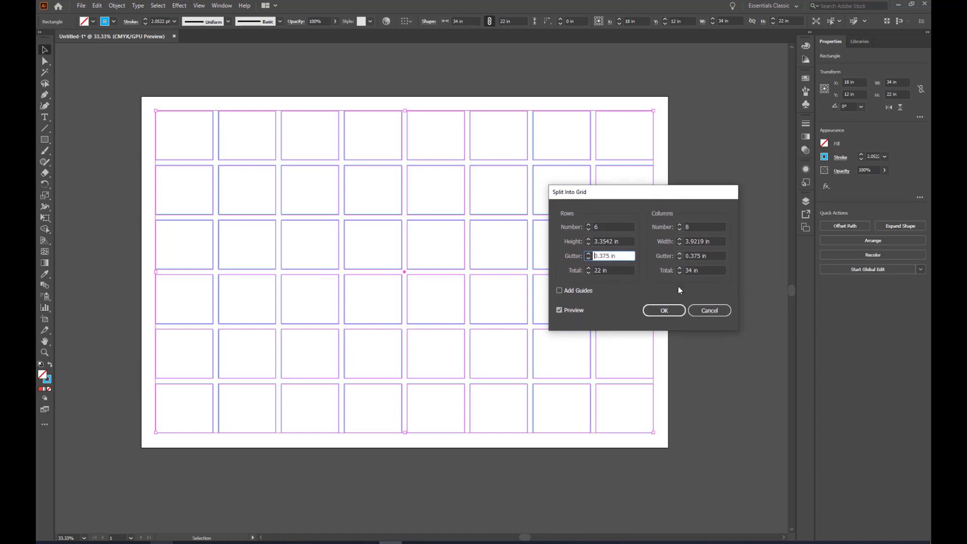
pyautogui.click(663, 310)
pyautogui.click(711, 249)
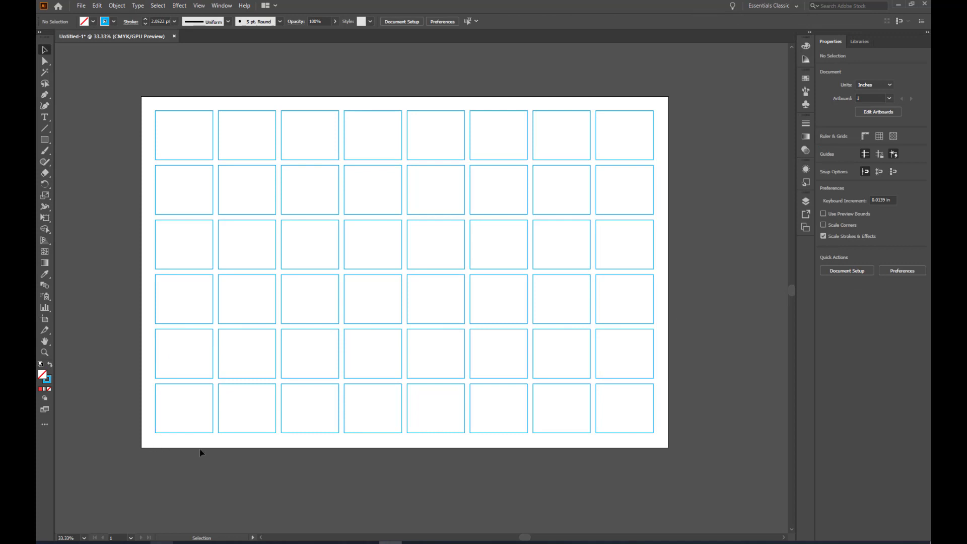
# Select all the grid cells, reduce their stroke weight to 1 pt, and clear the selection
pyautogui.click(653, 132)
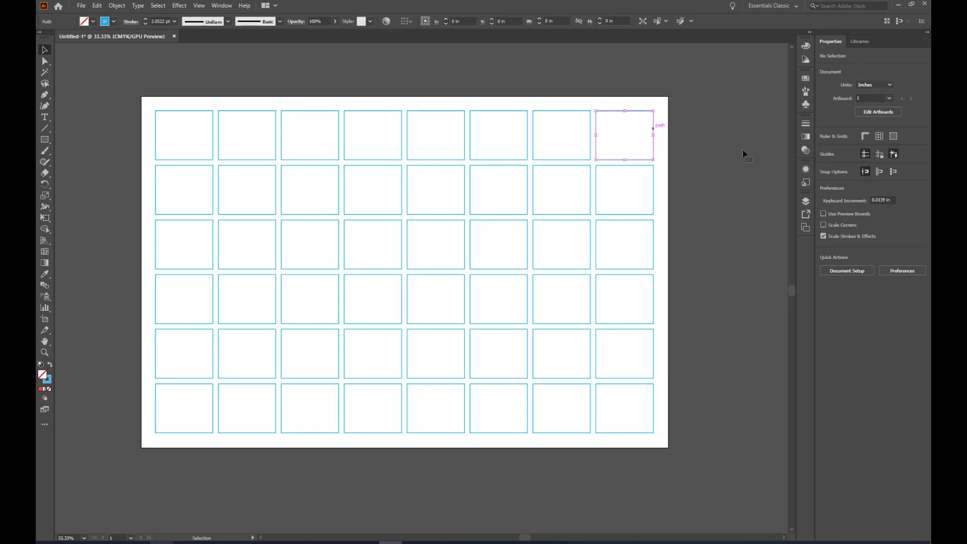
pyautogui.click(735, 290)
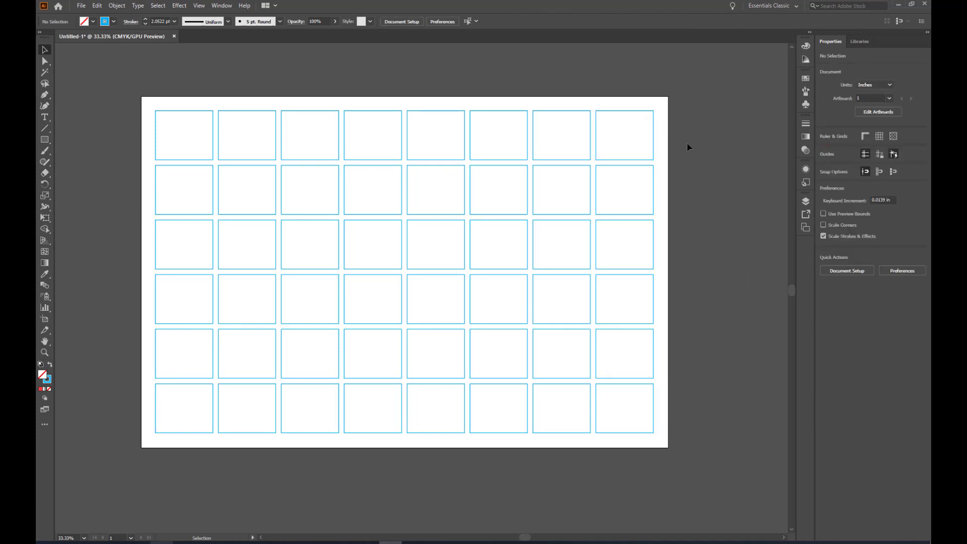
pyautogui.hotkey('ctrl', 'a')
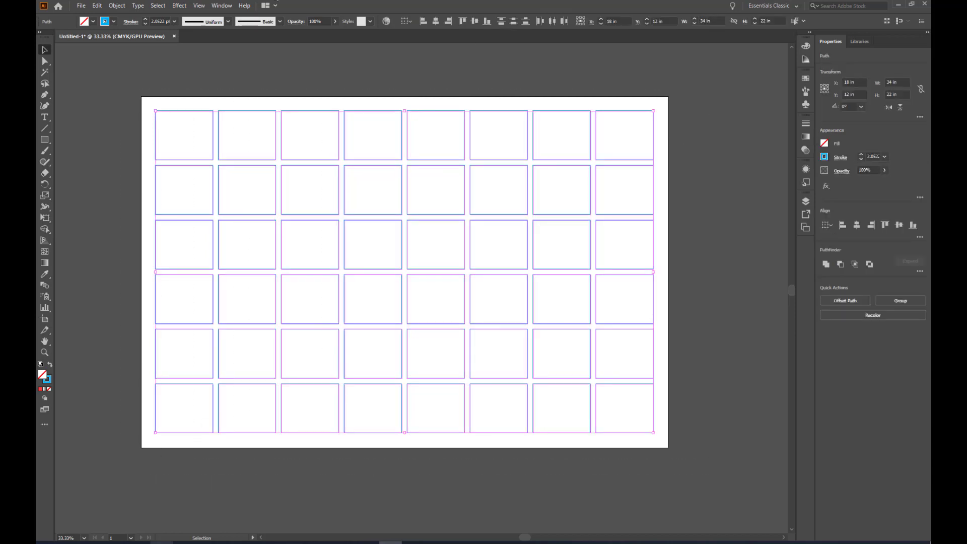
pyautogui.click(145, 23)
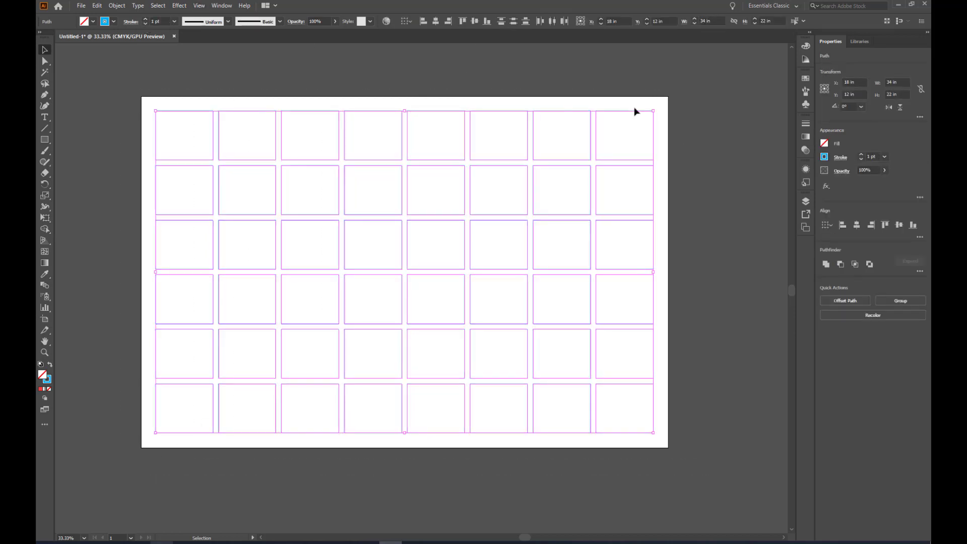
pyautogui.click(697, 99)
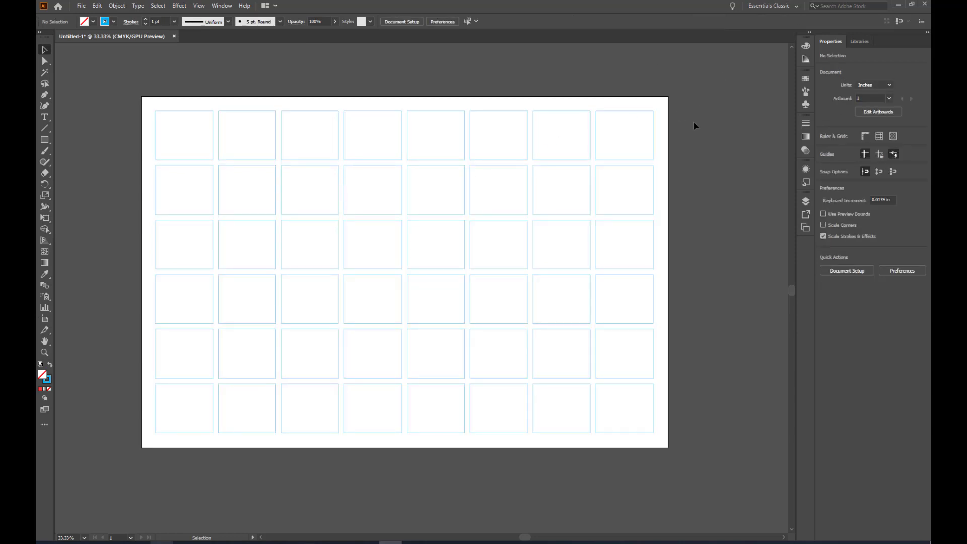
pyautogui.scroll(1, 321, 259)
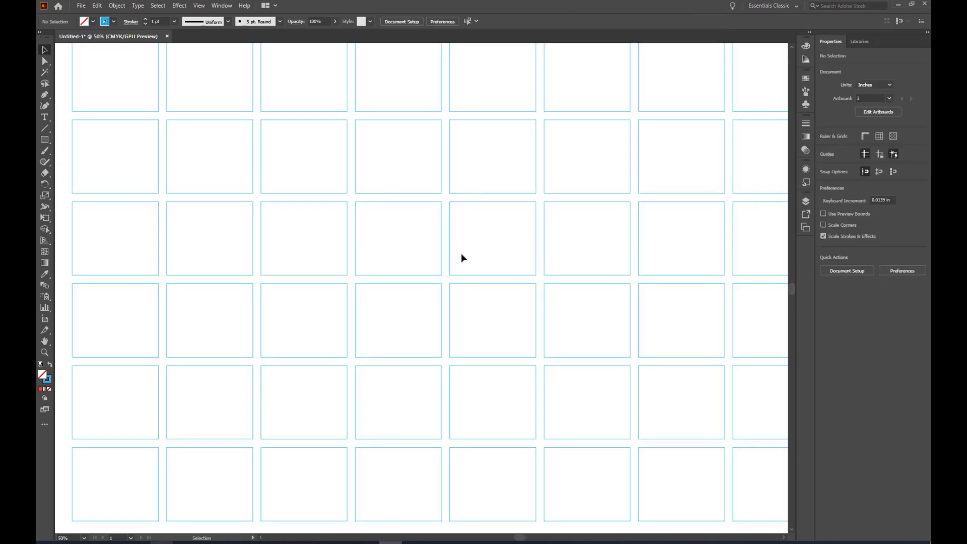
pyautogui.scroll(-1, 462, 256)
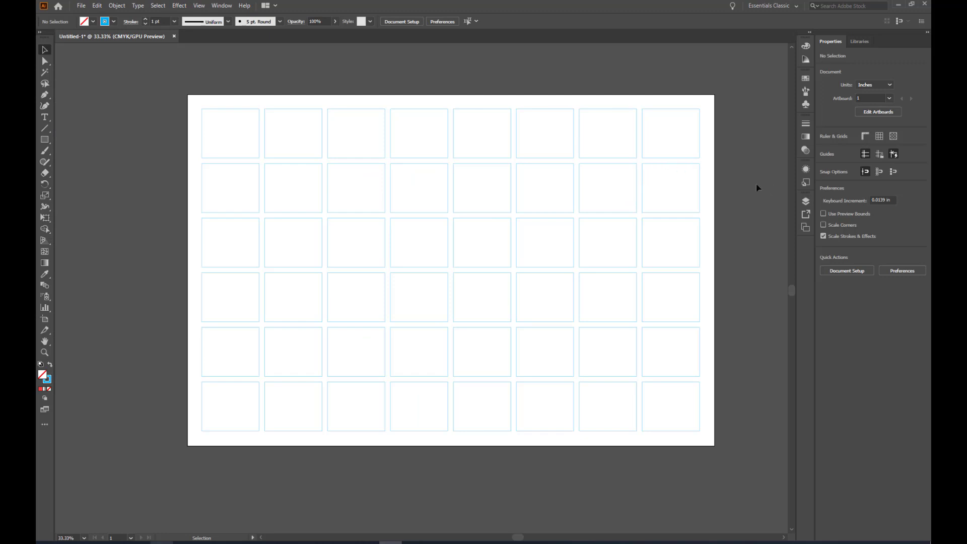
# Try moving the last cell of the second row out of its place in the grid, and undo the move
pyautogui.click(699, 192)
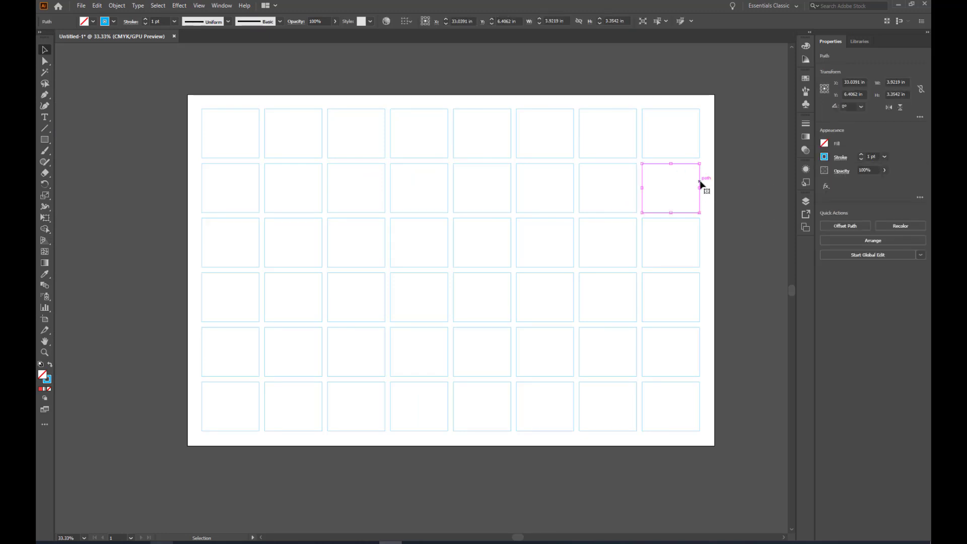
pyautogui.moveTo(700, 186); pyautogui.dragTo(647, 144)
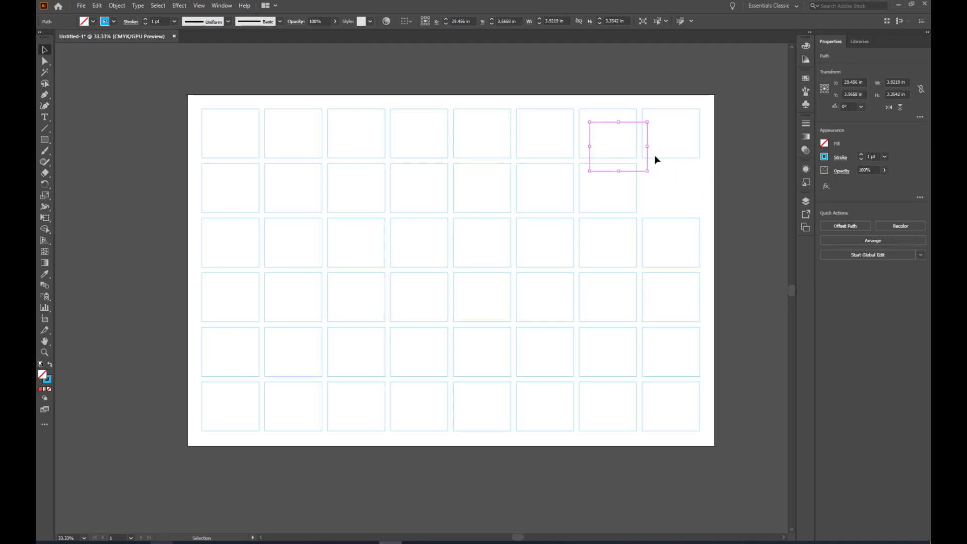
pyautogui.hotkey('ctrl', 'z')
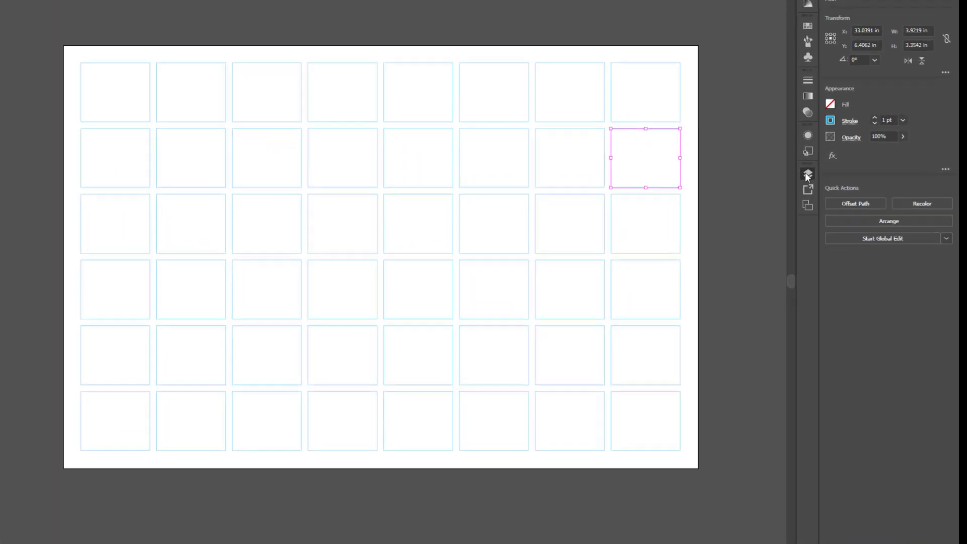
# Lock the guidelines layer and make the txt-titles layer active
pyautogui.click(806, 201)
pyautogui.click(438, 72)
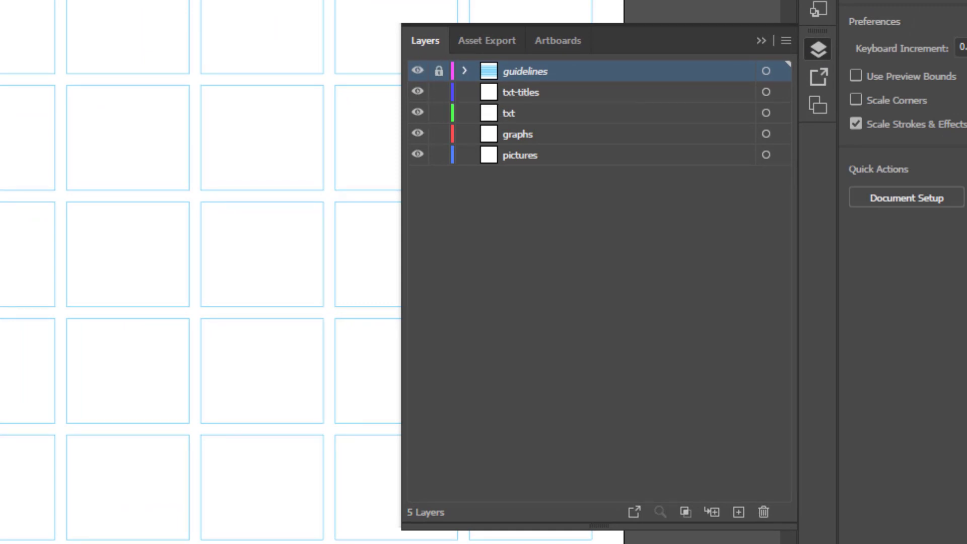
pyautogui.click(589, 96)
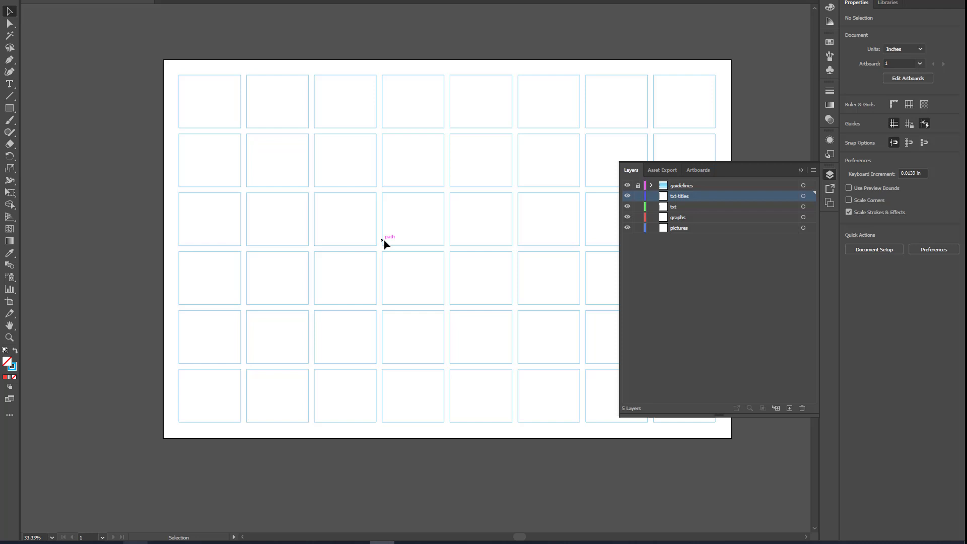
# Narrow the Layers panel until it no longer covers the artboard
pyautogui.scroll(5, 386, 240)
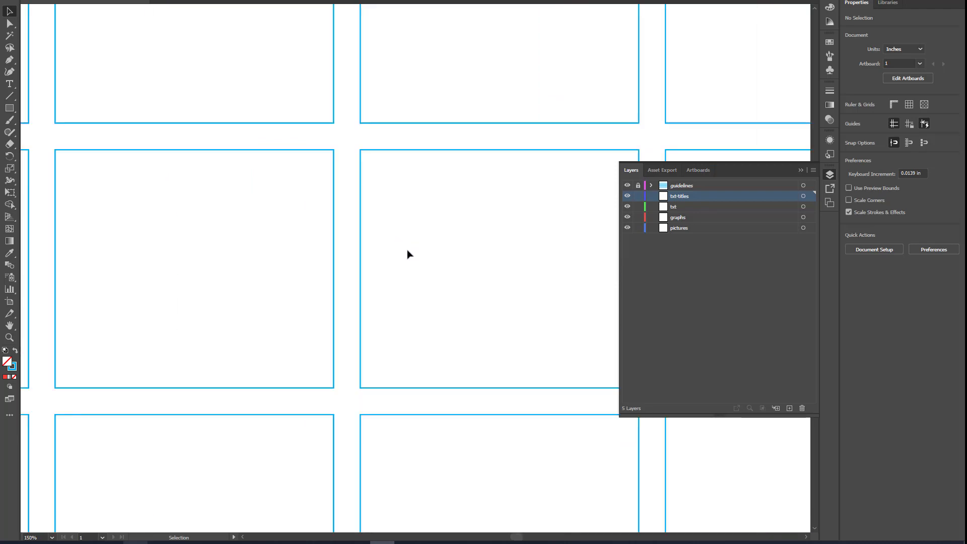
pyautogui.scroll(10, 408, 253)
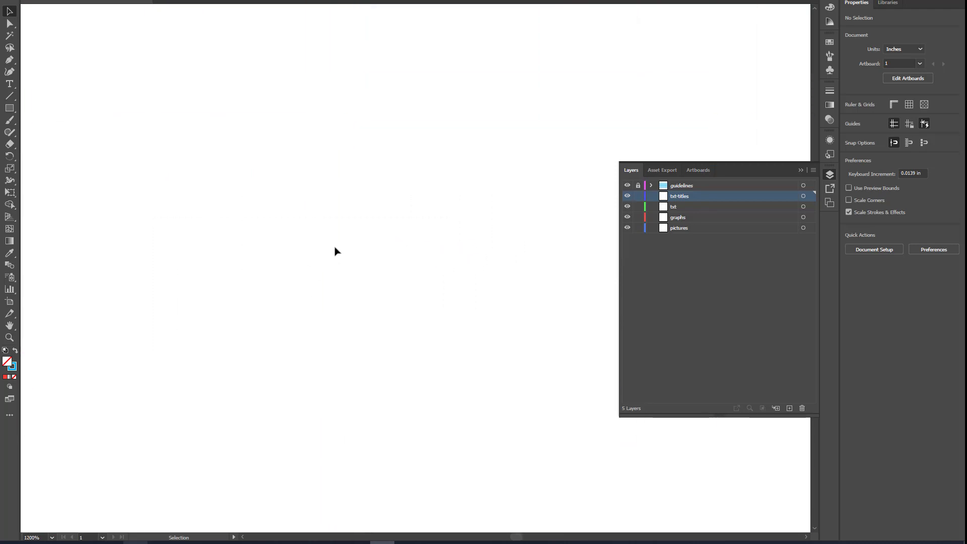
pyautogui.scroll(-10, 335, 249)
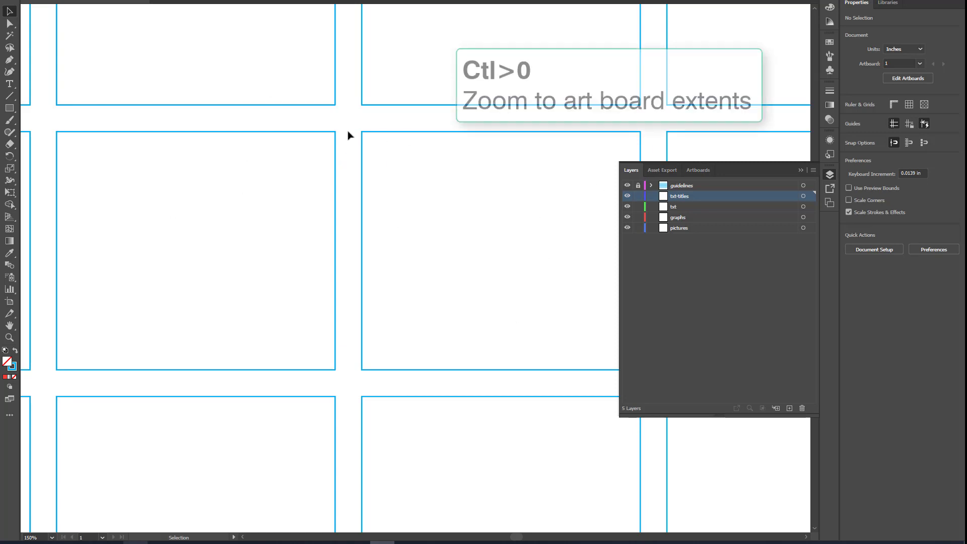
pyautogui.hotkey('ctrl', '0')
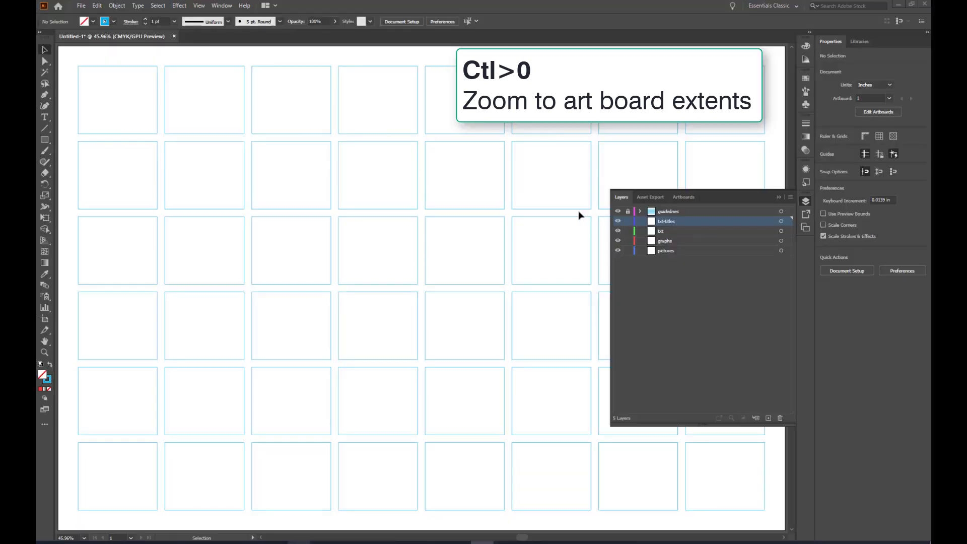
pyautogui.scroll(-1, 441, 250)
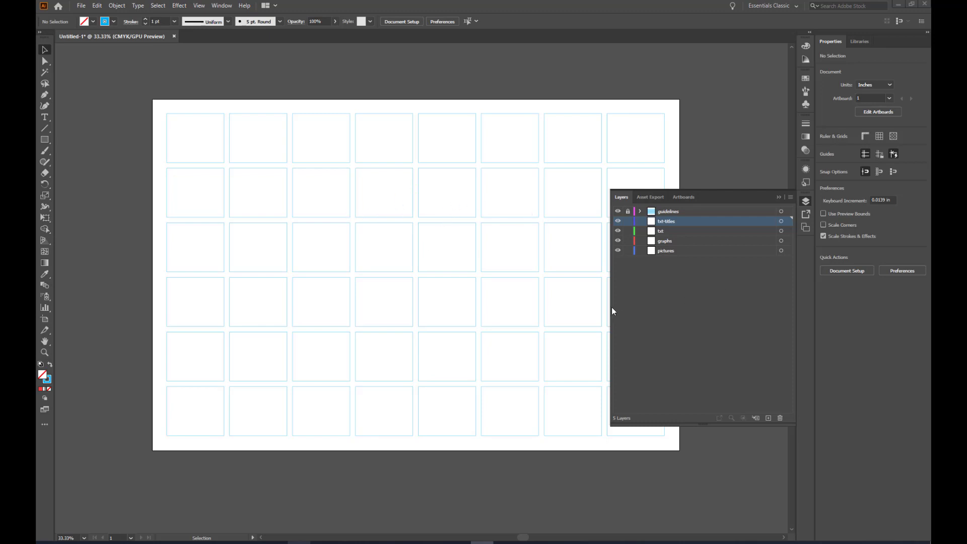
pyautogui.moveTo(611, 302); pyautogui.dragTo(683, 296)
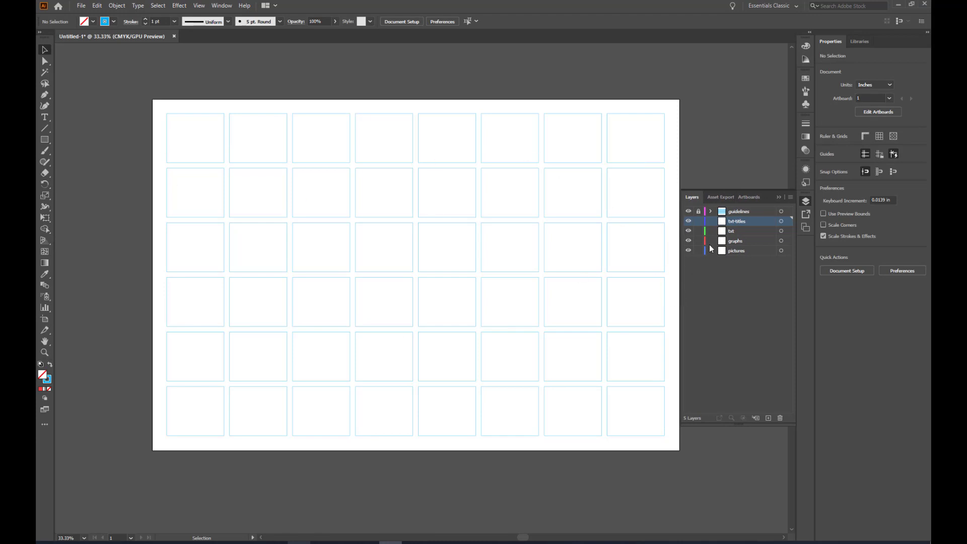
# Make the pictures layer active, then switch to File Explorer, open the maps folder, and shrink and move its window clear of the grid
pyautogui.click(757, 251)
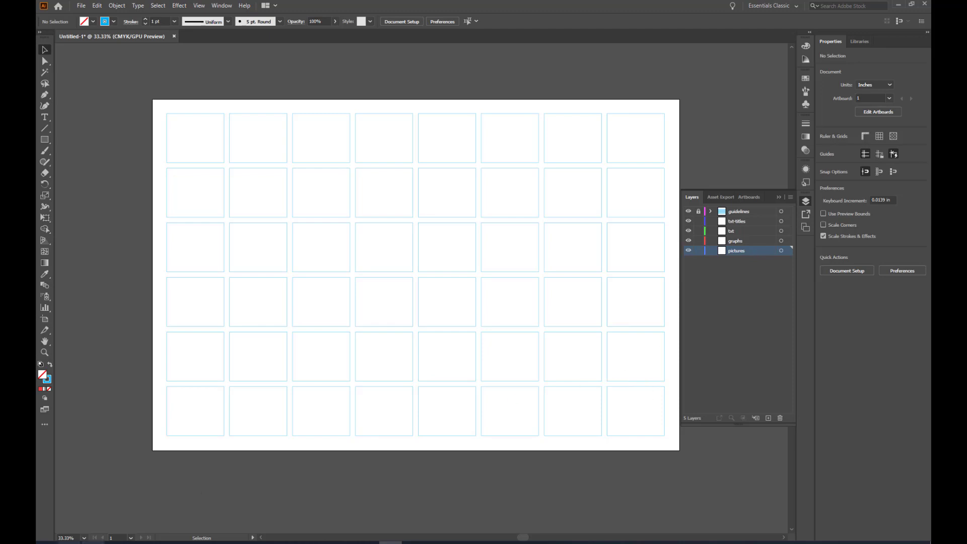
pyautogui.click(139, 543)
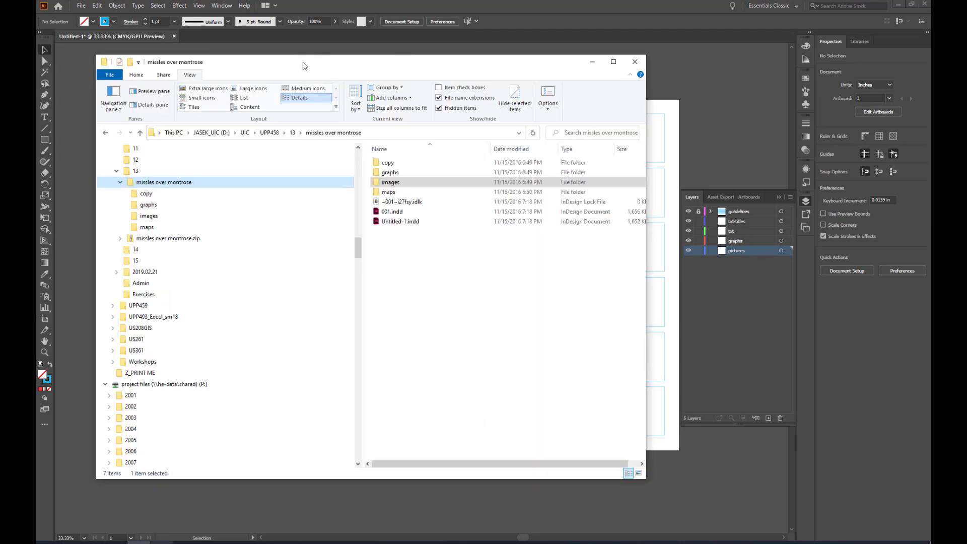
pyautogui.click(146, 227)
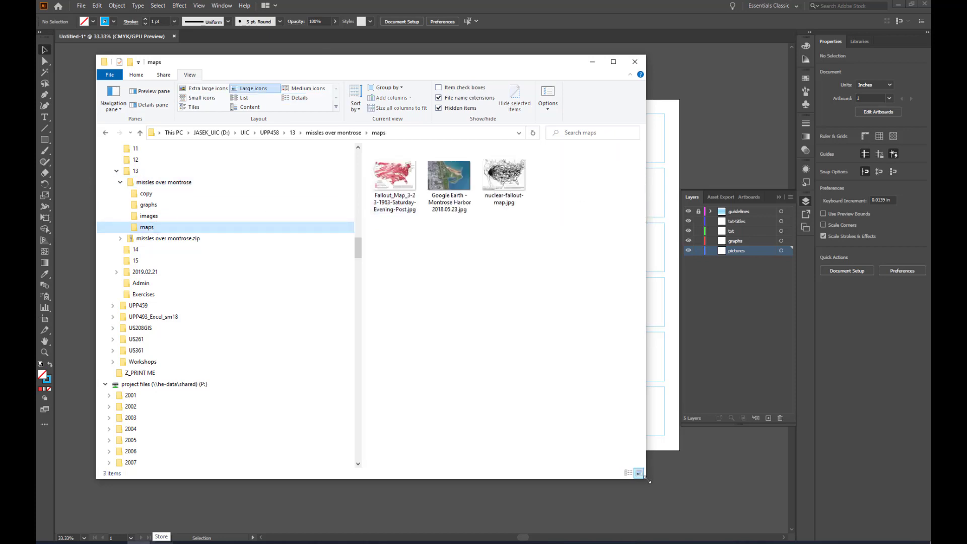
pyautogui.moveTo(652, 479); pyautogui.dragTo(457, 330)
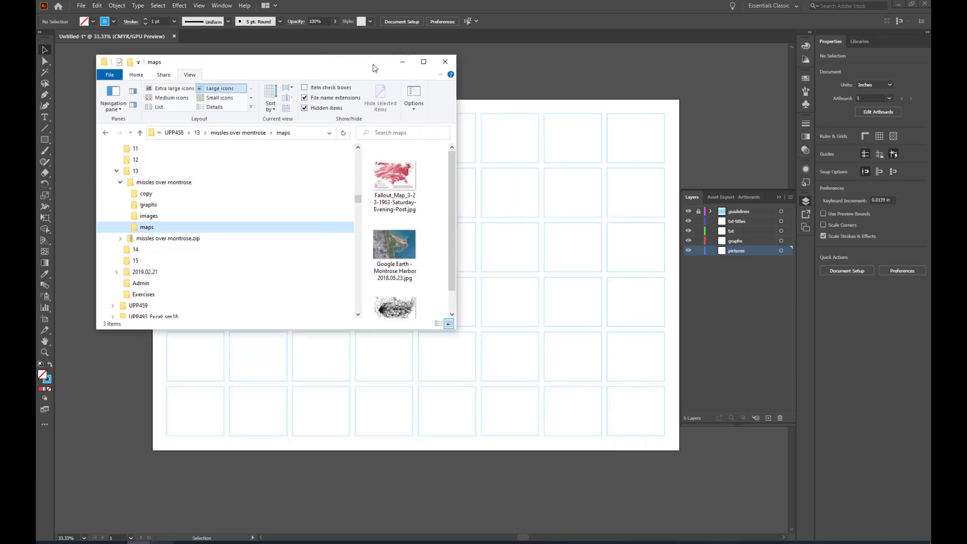
pyautogui.moveTo(308, 68); pyautogui.dragTo(751, 27)
# Place the Google Earth Montrose Harbor image from the maps folder onto the artboard and return to Illustrator
pyautogui.click(838, 206)
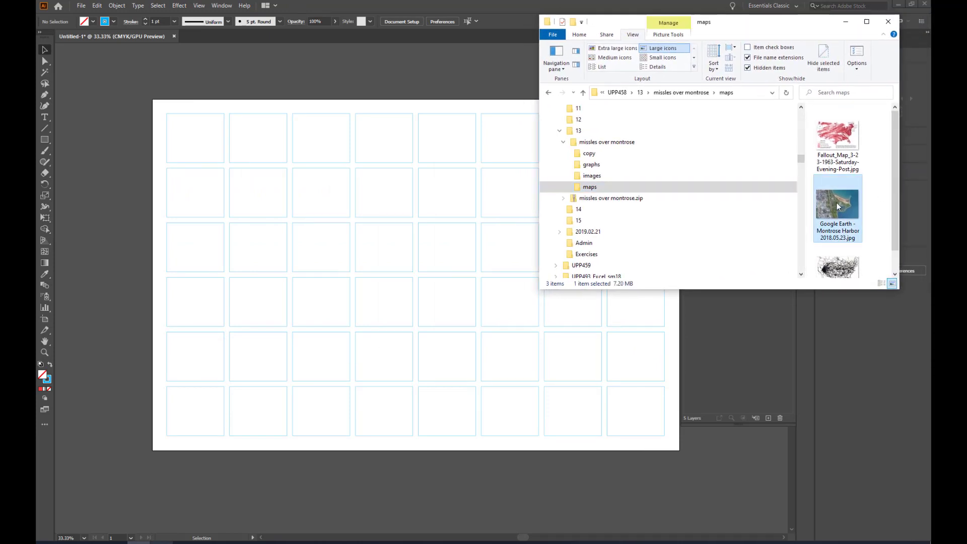
pyautogui.moveTo(836, 206); pyautogui.dragTo(383, 237)
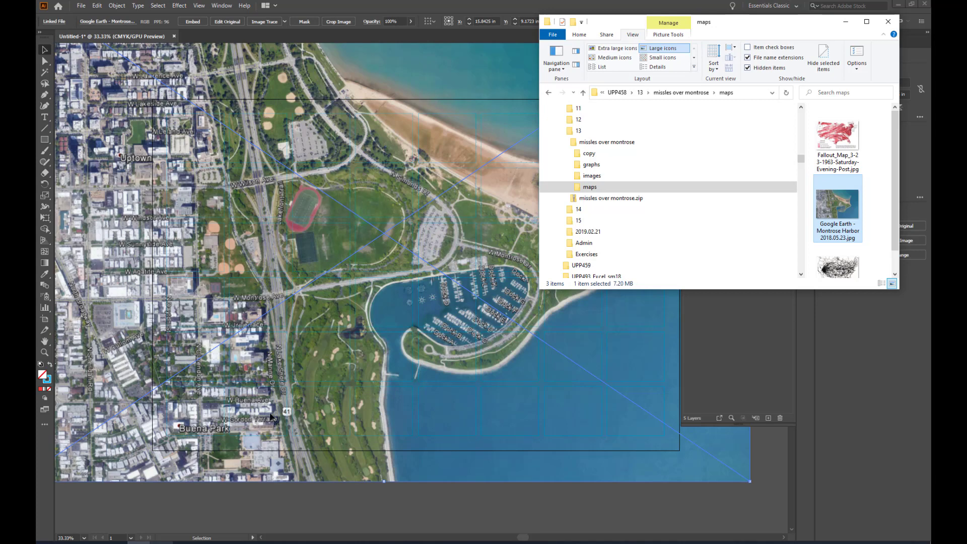
pyautogui.scroll(-1, 271, 416)
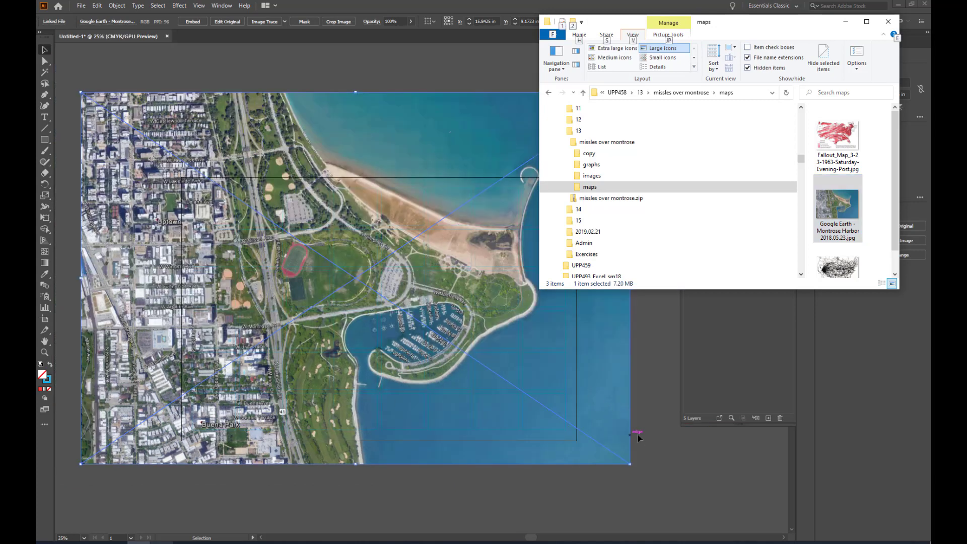
pyautogui.hotkey('alt', 'Tab')
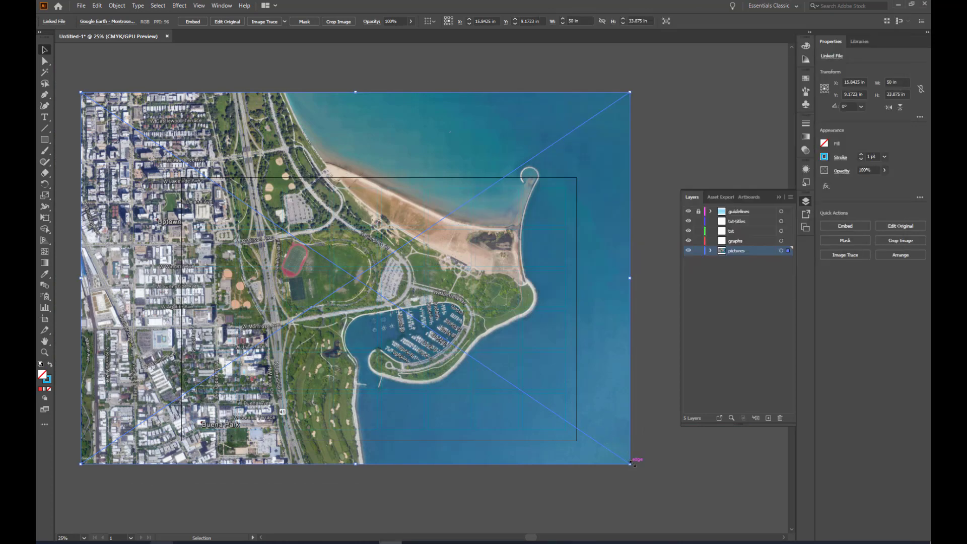
# Scale the aerial image down proportionally to about 19.2 x 13 in and move it onto the artboard
pyautogui.moveTo(631, 464); pyautogui.dragTo(196, 516)
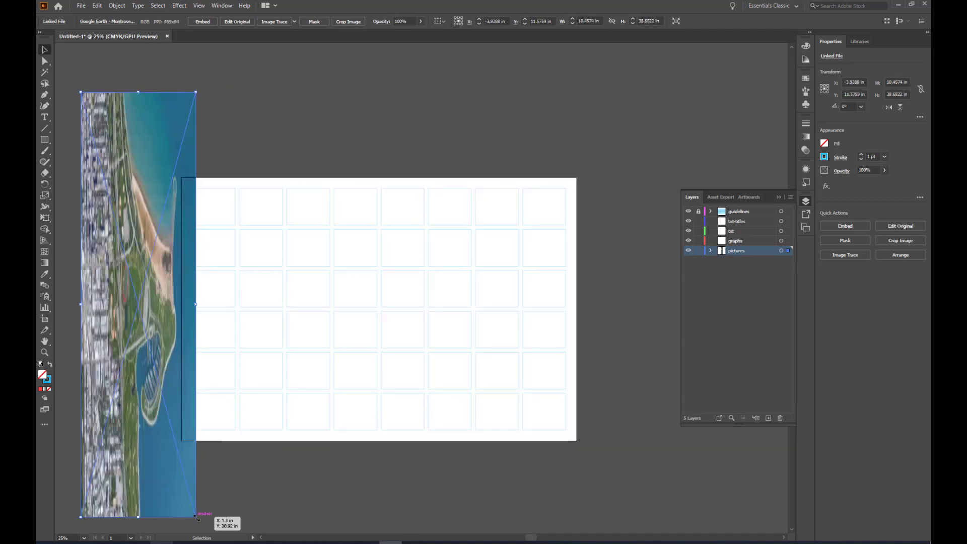
pyautogui.hotkey('ctrl', 'z')
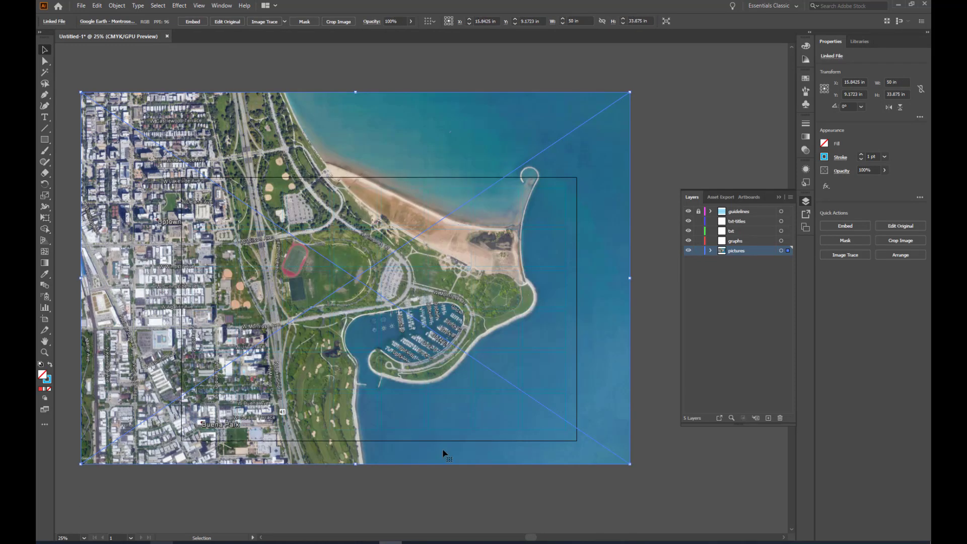
pyautogui.moveTo(630, 464); pyautogui.dragTo(323, 235)
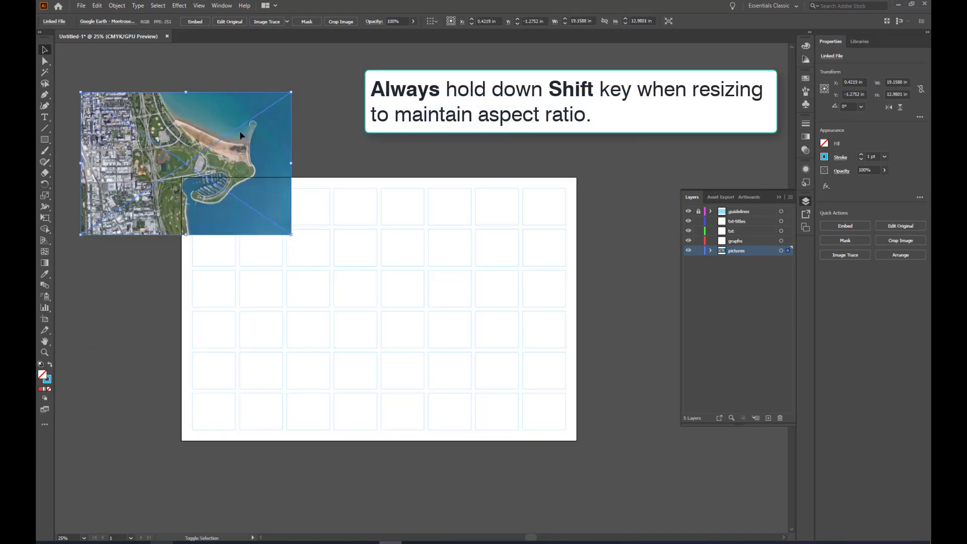
pyautogui.moveTo(246, 141); pyautogui.dragTo(483, 300)
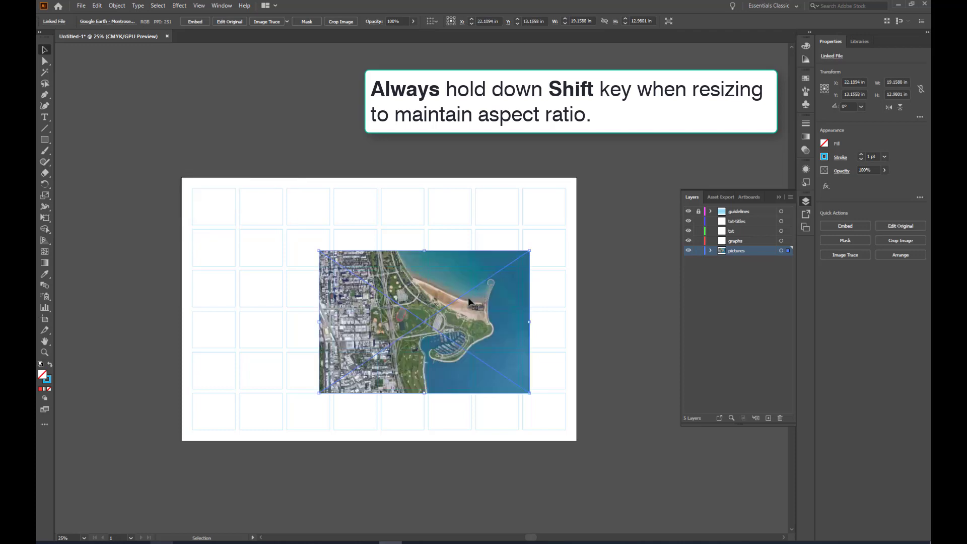
# Align the aerial image with the second row's third cell, scale it proportionally to span four columns, about 16.8 x 11.4 in, and deselect it
pyautogui.scroll(2, 397, 385)
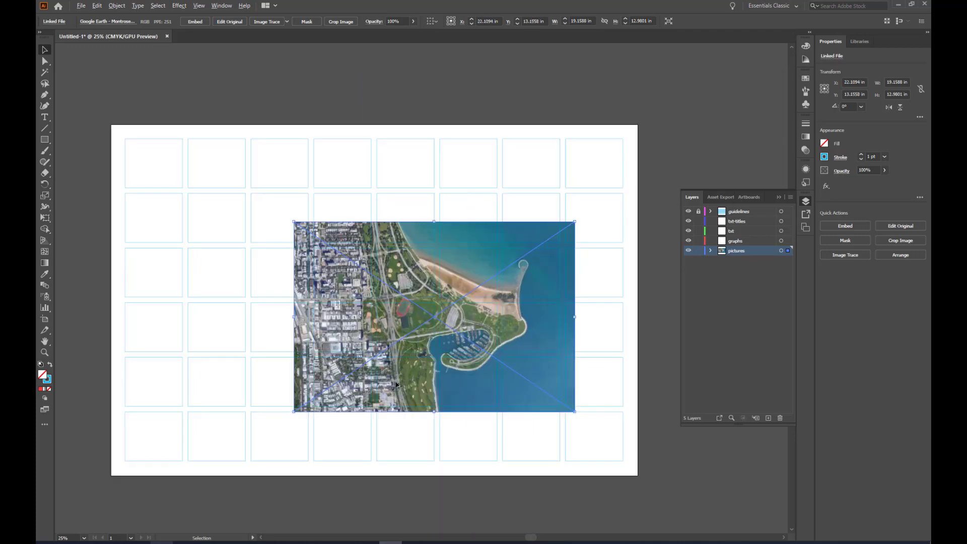
pyautogui.scroll(-1, 487, 315)
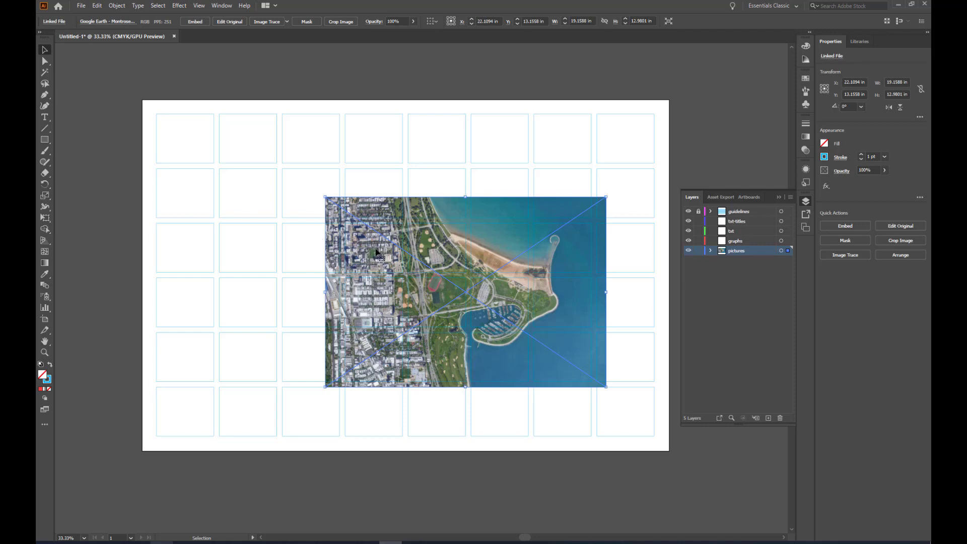
pyautogui.moveTo(377, 252); pyautogui.dragTo(331, 222)
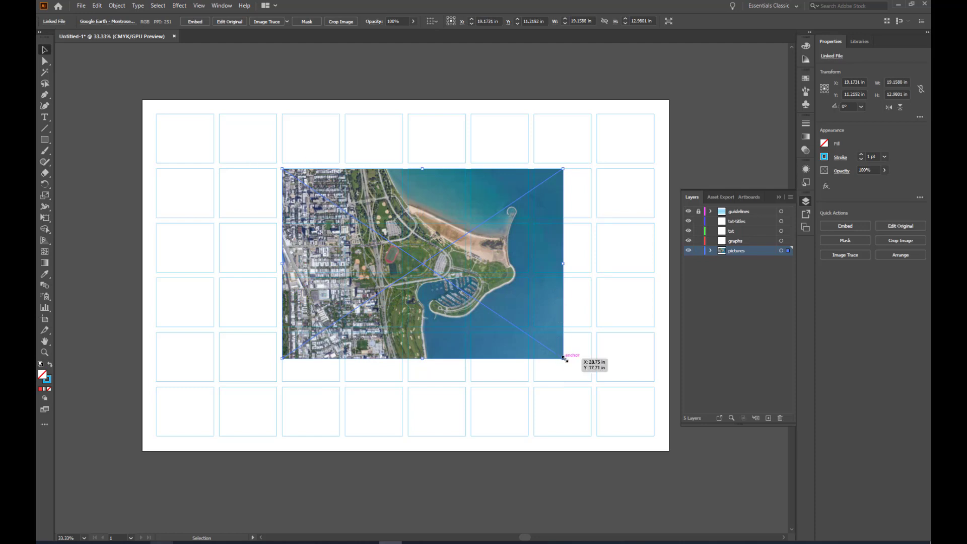
pyautogui.moveTo(565, 358); pyautogui.dragTo(545, 337)
pyautogui.scroll(5, 521, 301)
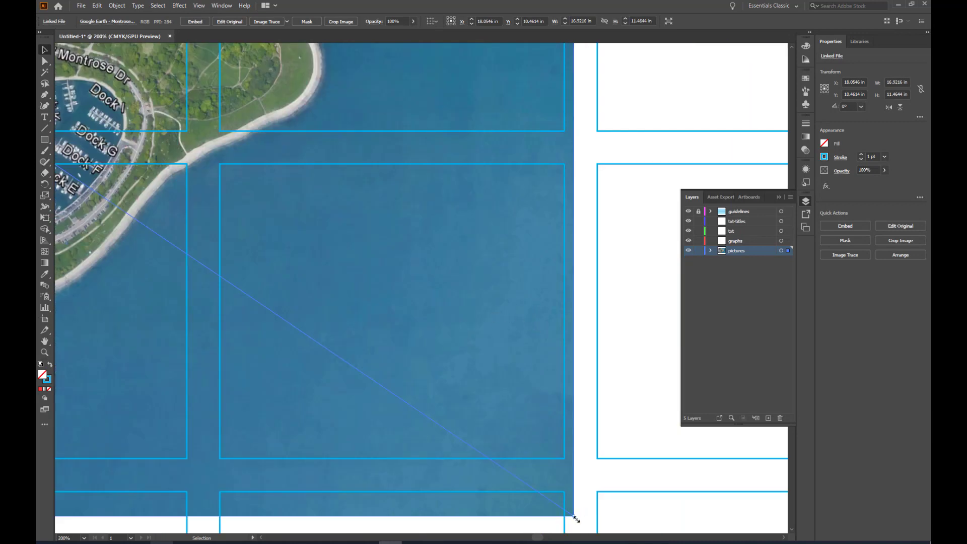
pyautogui.moveTo(576, 519)
pyautogui.mouseDown()
pyautogui.moveTo(584, 507)
pyautogui.moveTo(576, 503)
pyautogui.moveTo(583, 510)
pyautogui.mouseUp()
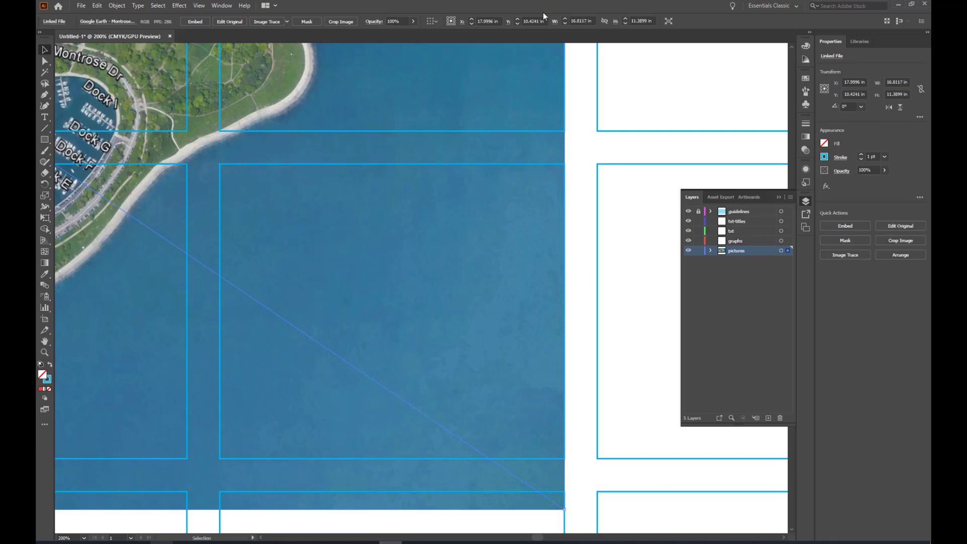
pyautogui.scroll(-5, 374, 302)
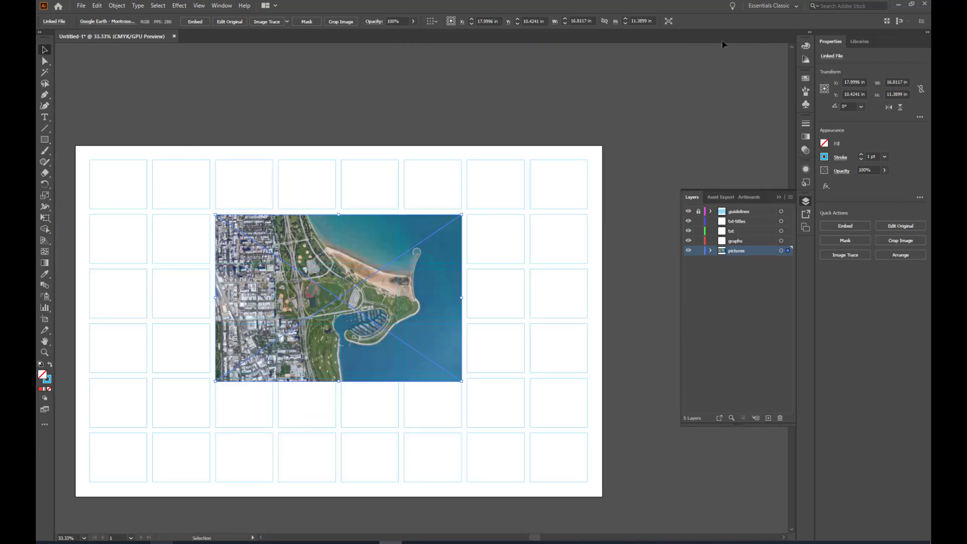
pyautogui.click(511, 112)
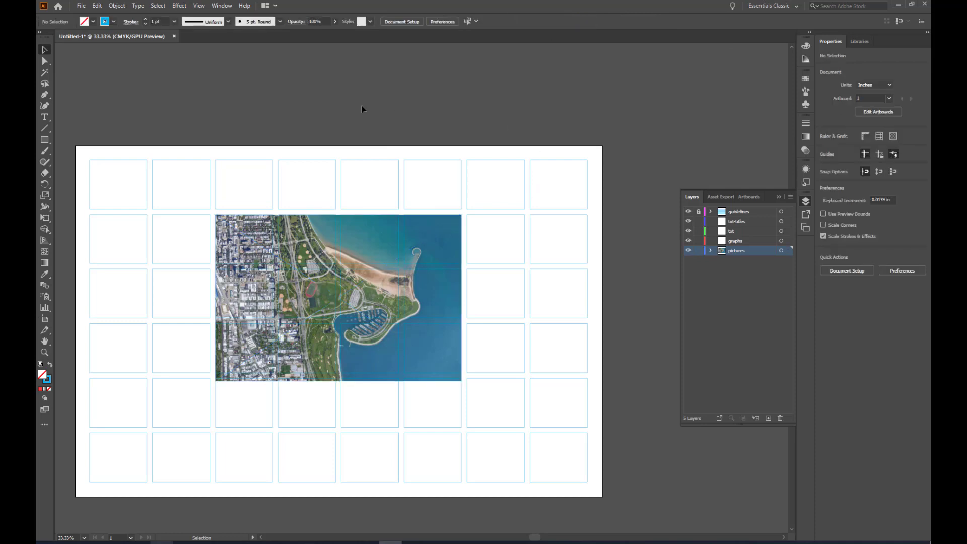
# Place nuclear-fallout-map.jpg from File Explorer at the second row's first cell and scale it proportionally to two columns wide
pyautogui.scroll(1, 169, 203)
pyautogui.scroll(-1, 229, 182)
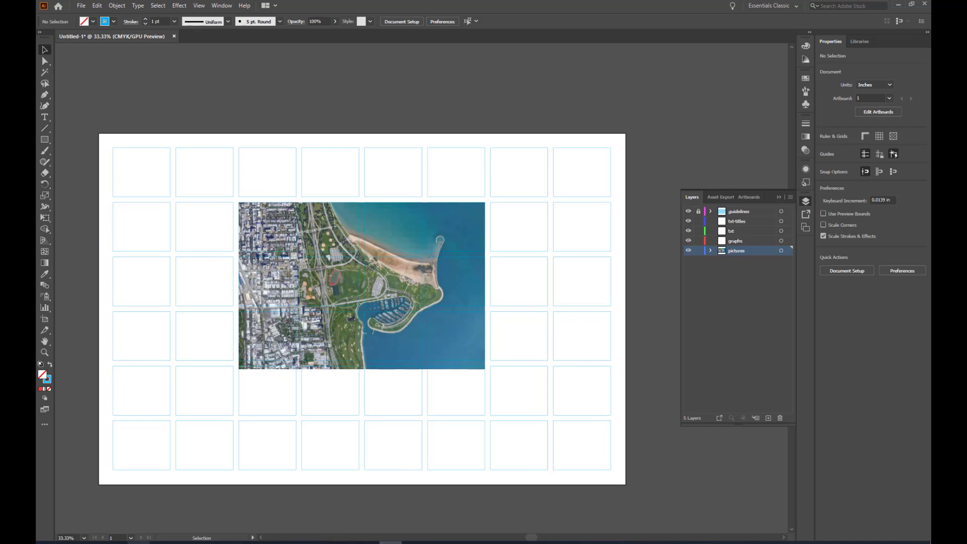
pyautogui.hotkey('alt', 'Tab')
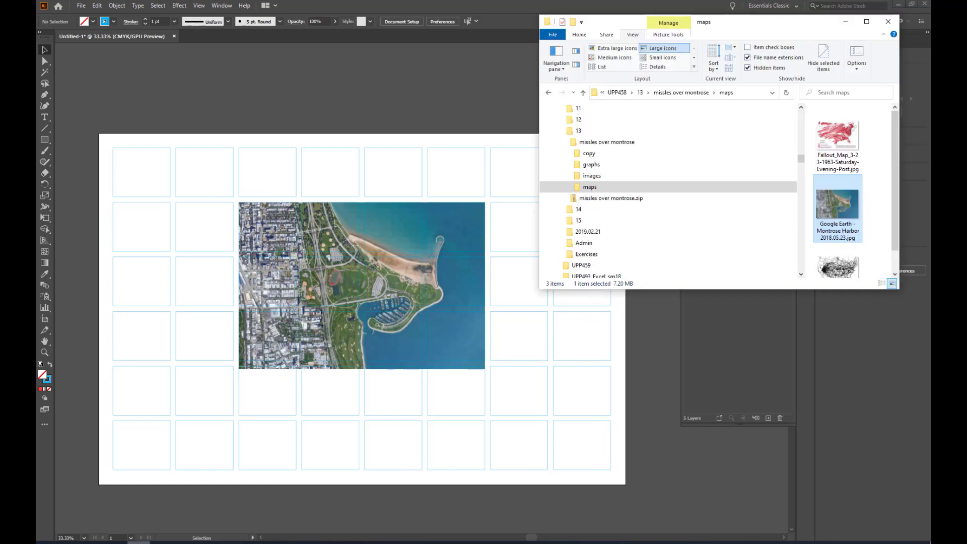
pyautogui.click(843, 271)
pyautogui.moveTo(841, 253); pyautogui.dragTo(150, 249)
pyautogui.click(161, 247)
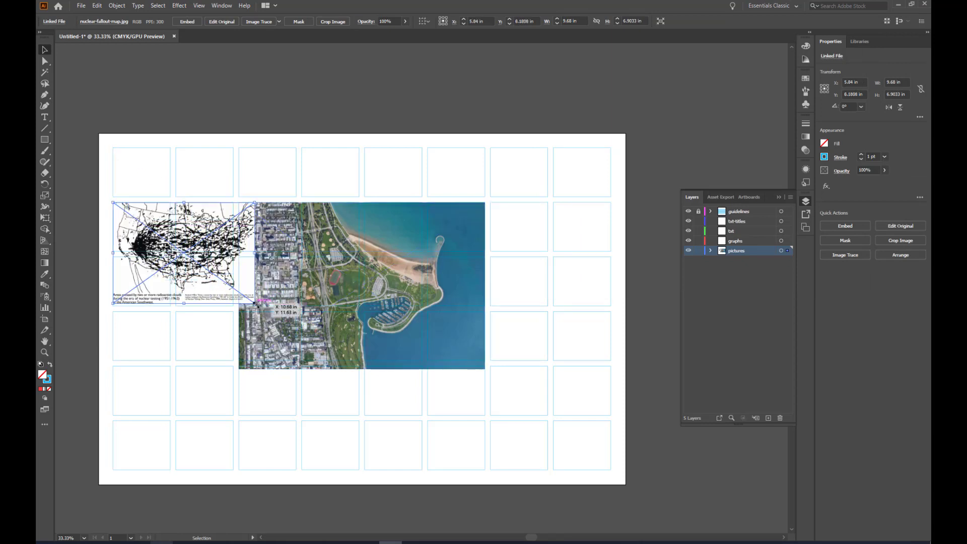
pyautogui.moveTo(254, 303); pyautogui.dragTo(233, 287)
# Switch to File Explorer, open the images folder, and place the missile picture 001.jpg below the fallout map
pyautogui.click(161, 543)
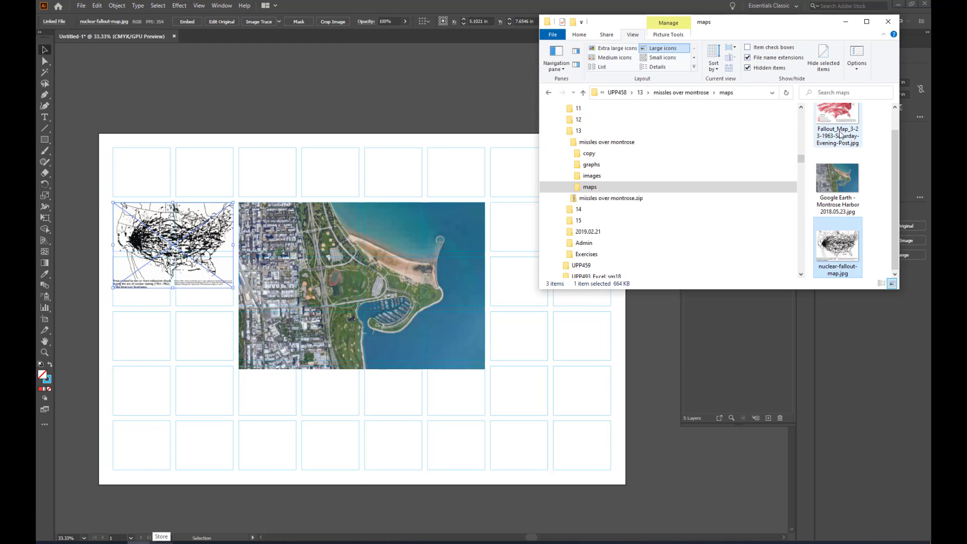
pyautogui.scroll(1, 838, 161)
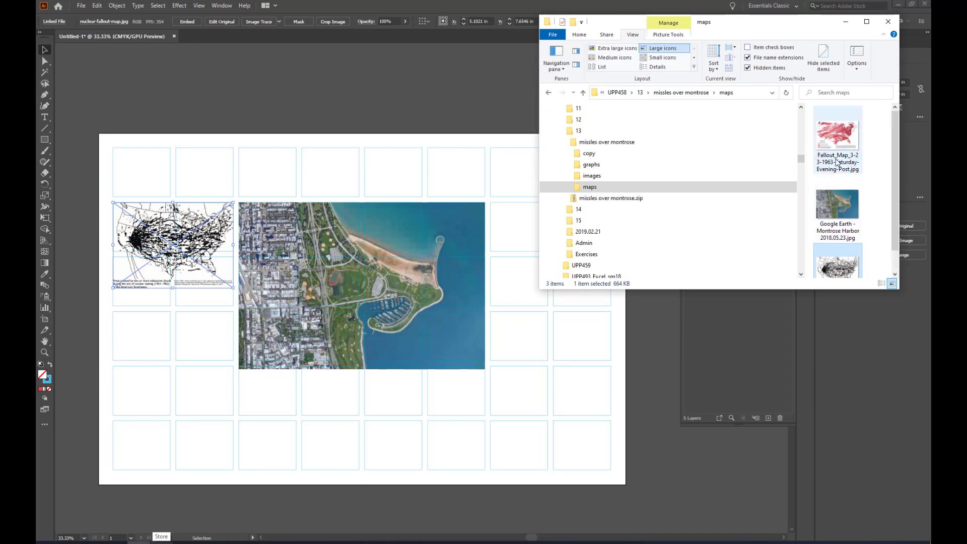
pyautogui.click(598, 180)
pyautogui.moveTo(838, 192); pyautogui.dragTo(149, 357)
pyautogui.click(172, 349)
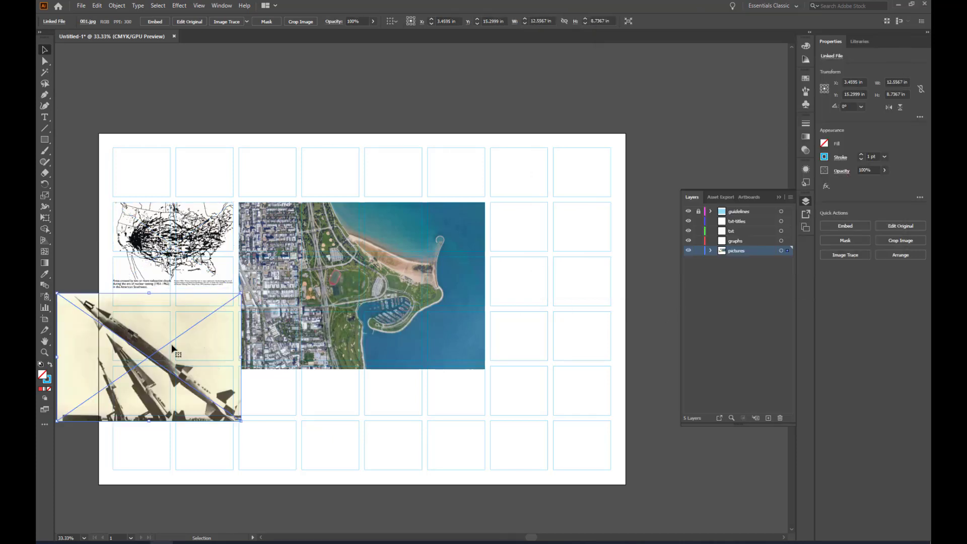
# Align the missile picture with the fourth row's first cell, scale it proportionally to about 8.2 x 5.7 in, and deselect it
pyautogui.moveTo(132, 319); pyautogui.dragTo(187, 344)
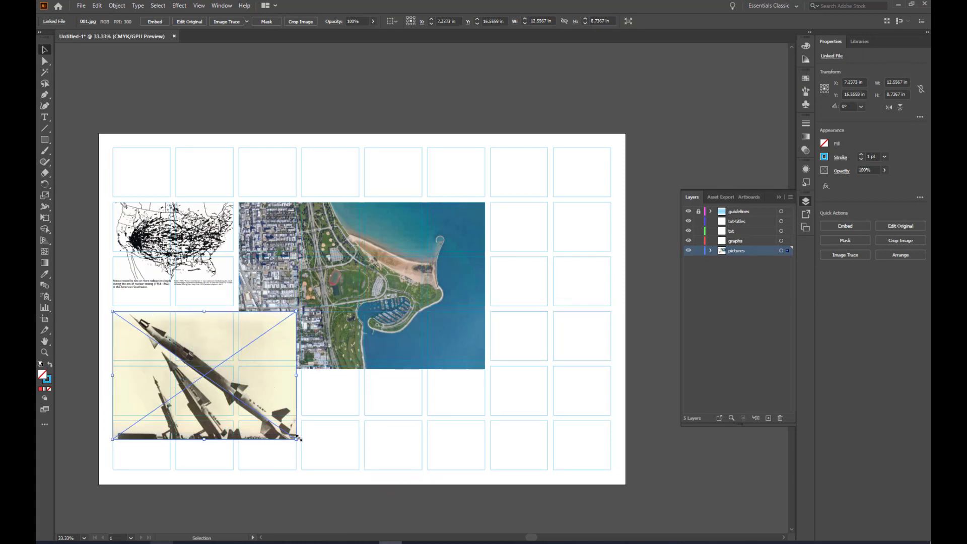
pyautogui.moveTo(297, 439); pyautogui.dragTo(233, 395)
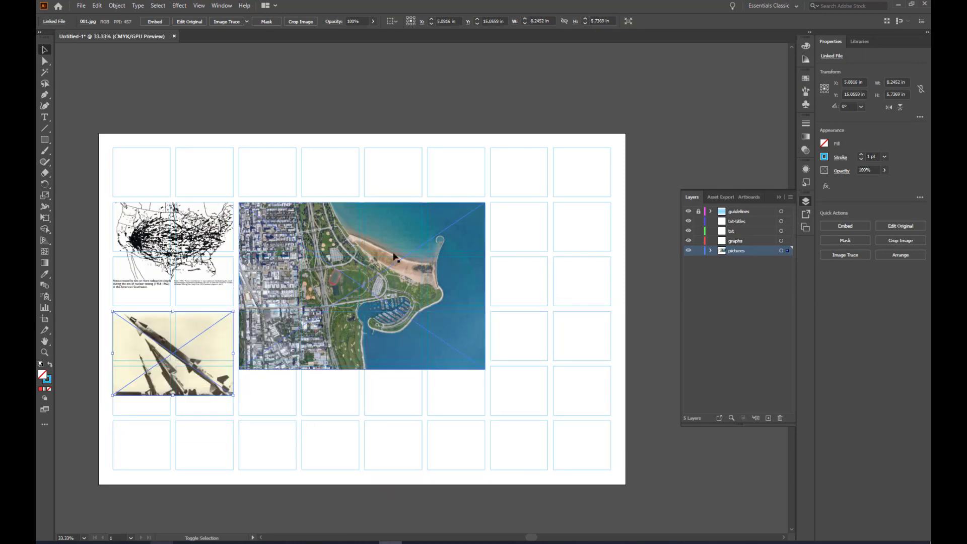
pyautogui.click(414, 98)
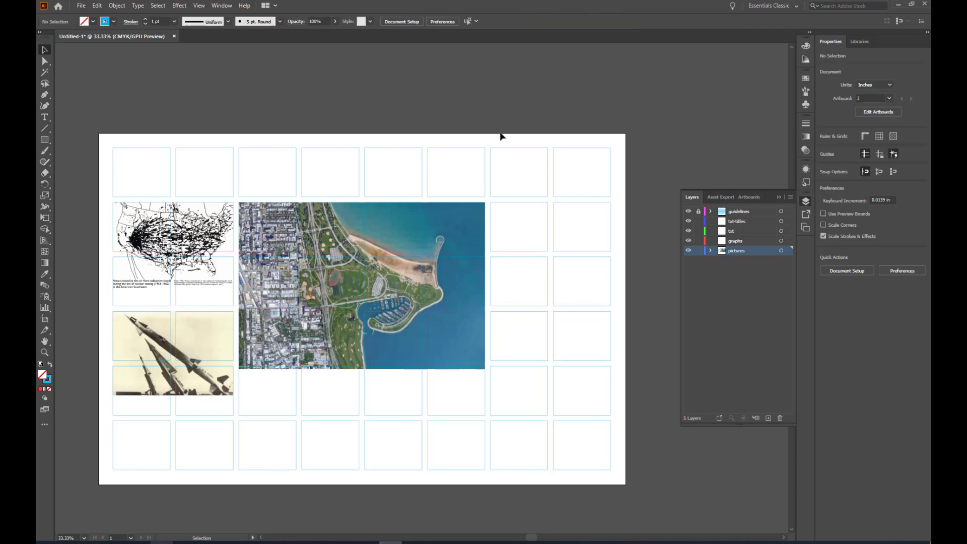
# Start the Place command and browse to the images folder inside missles over montrose
pyautogui.click(82, 9)
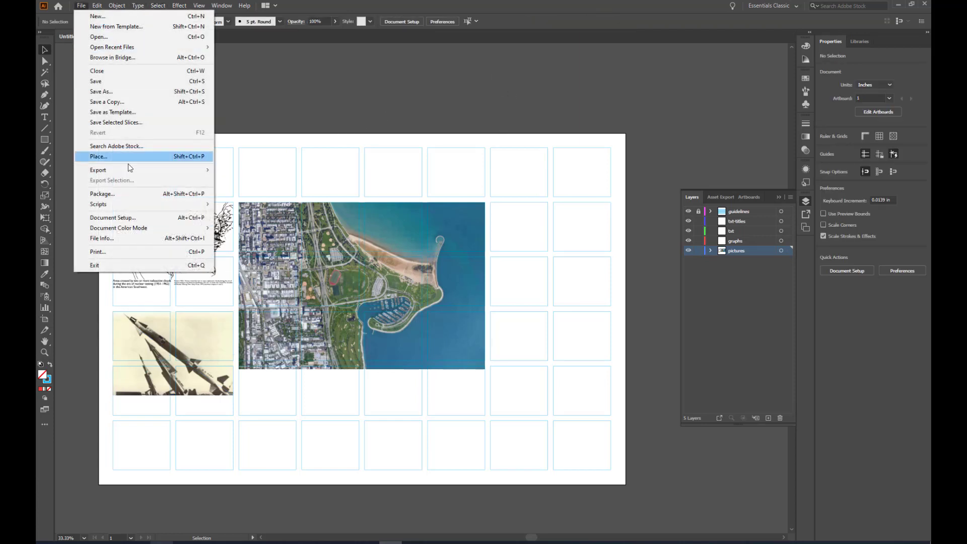
pyautogui.click(135, 152)
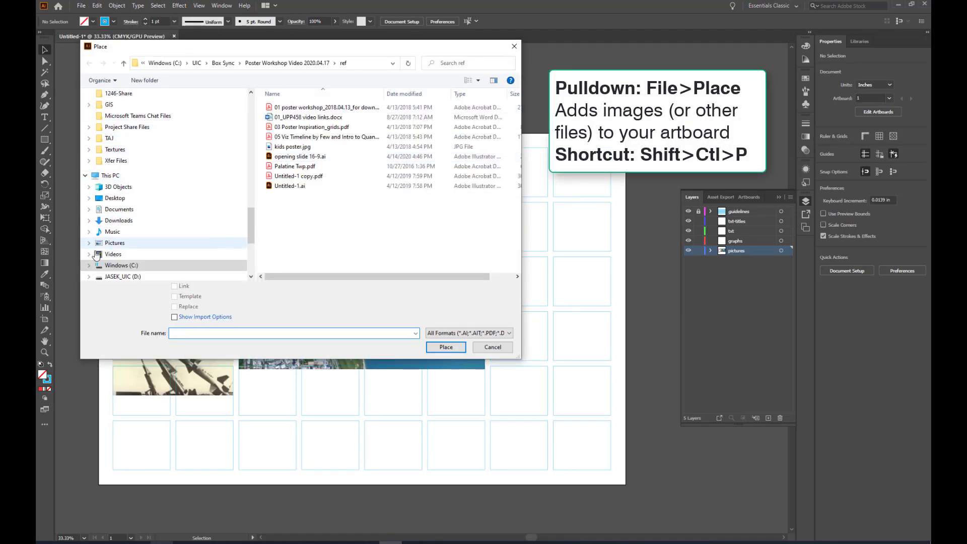
pyautogui.click(89, 276)
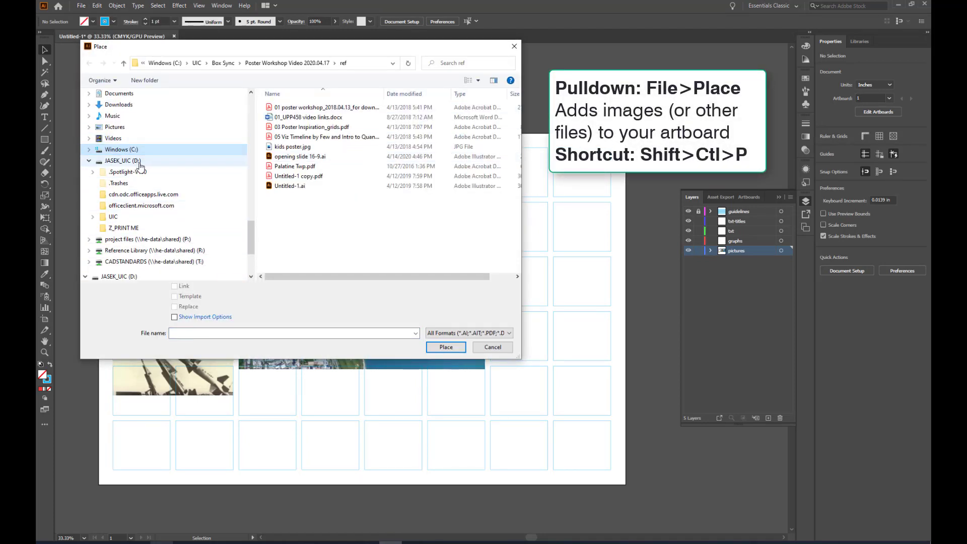
pyautogui.click(93, 217)
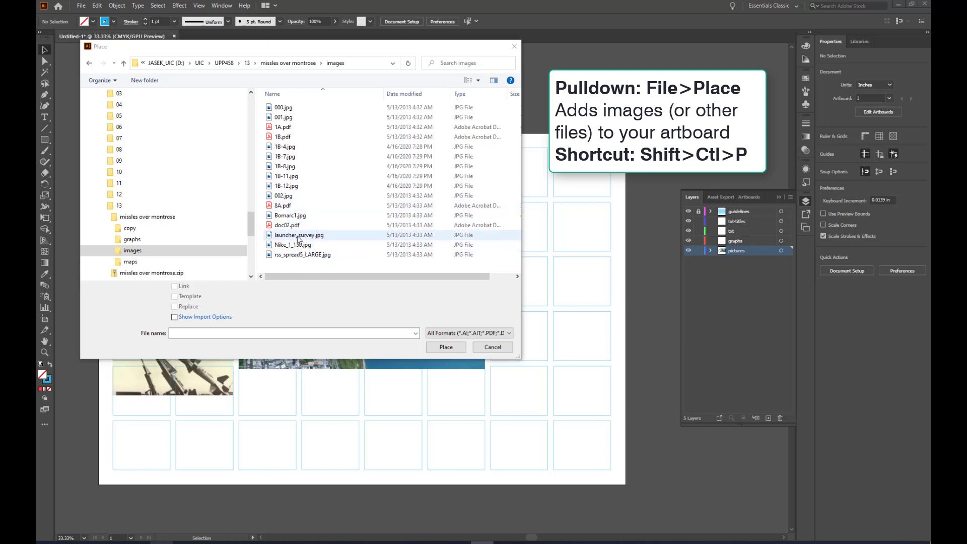
# Try placing 002.jpg at its original size over the seventh and eighth columns, and undo the placement
pyautogui.click(478, 81)
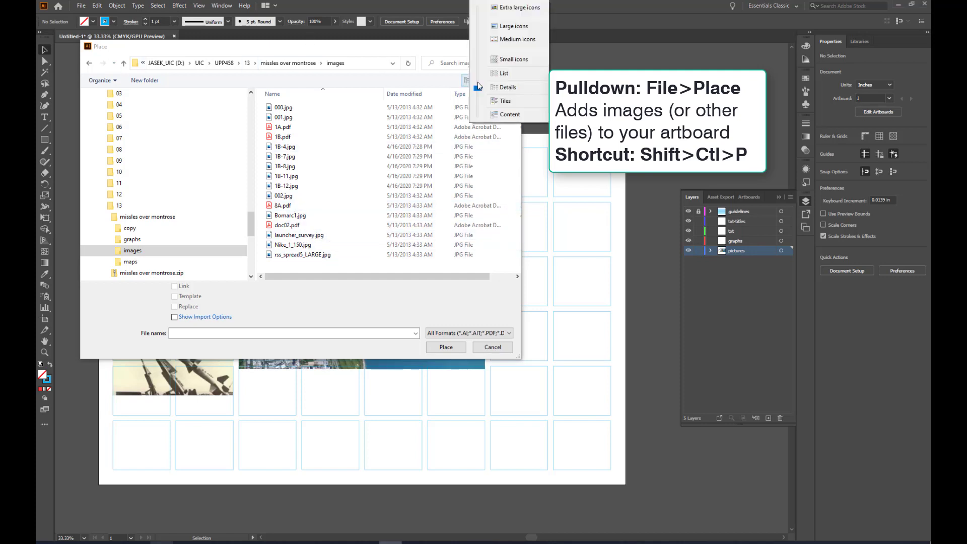
pyautogui.click(514, 26)
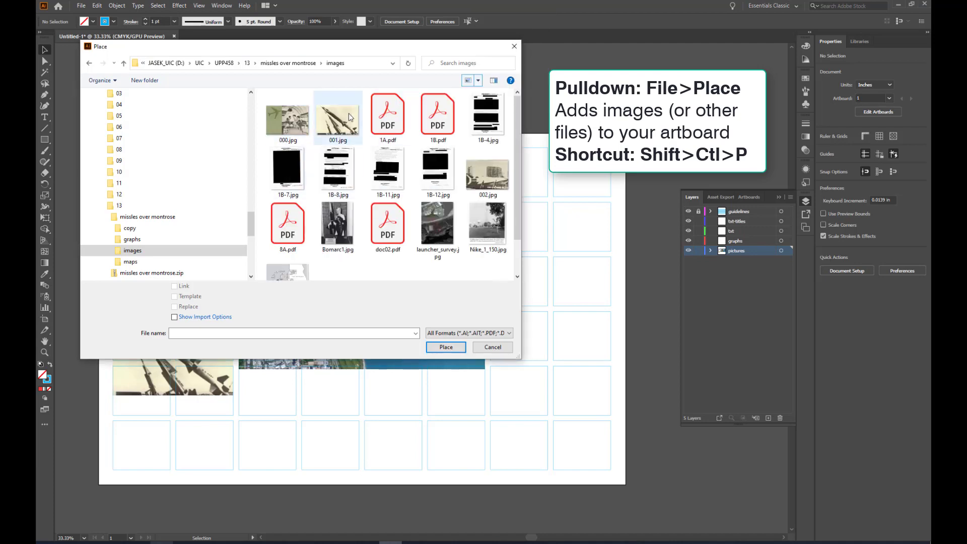
pyautogui.click(481, 180)
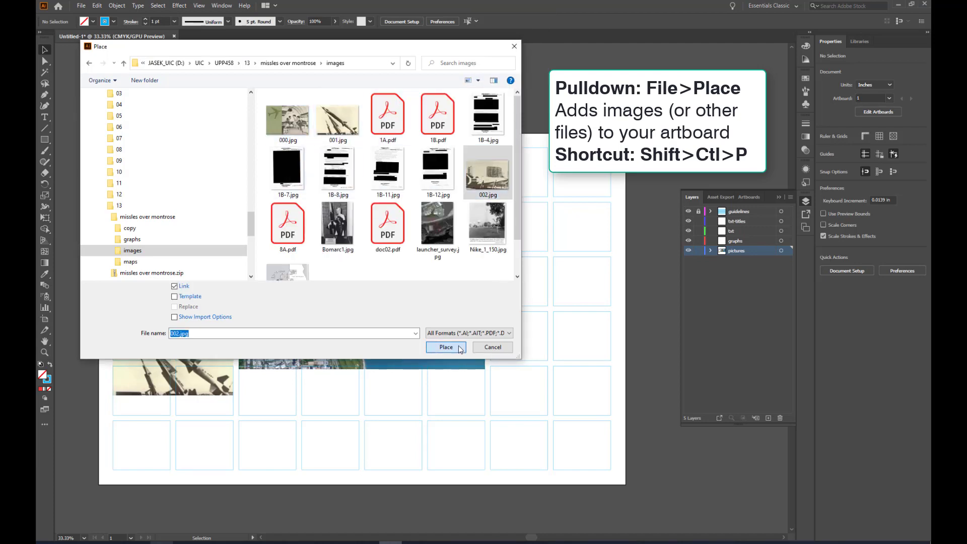
pyautogui.click(446, 347)
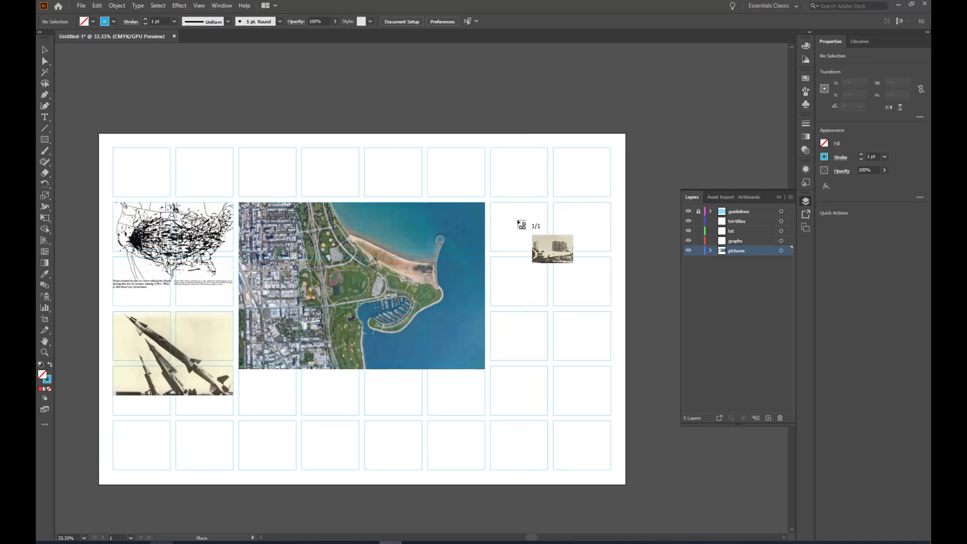
pyautogui.click(512, 173)
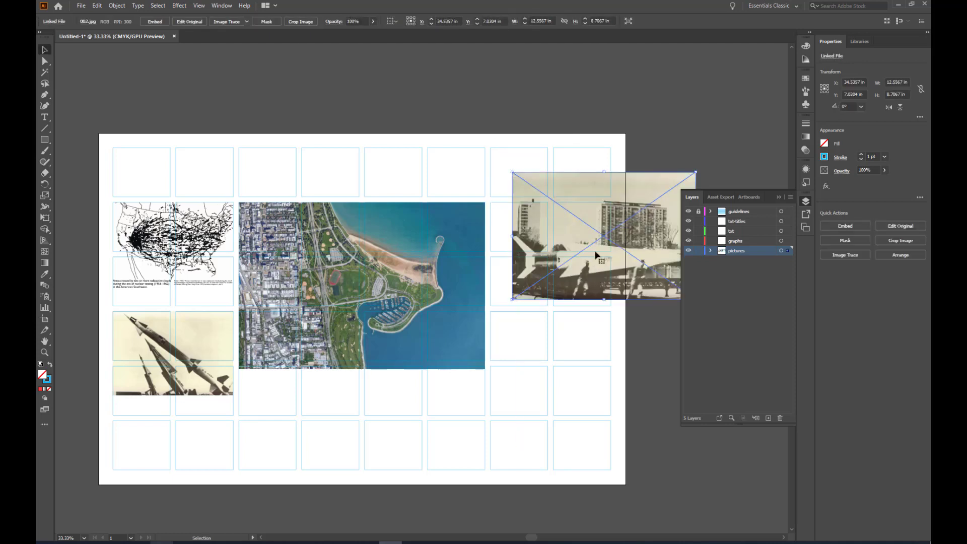
pyautogui.hotkey('ctrl', 'z')
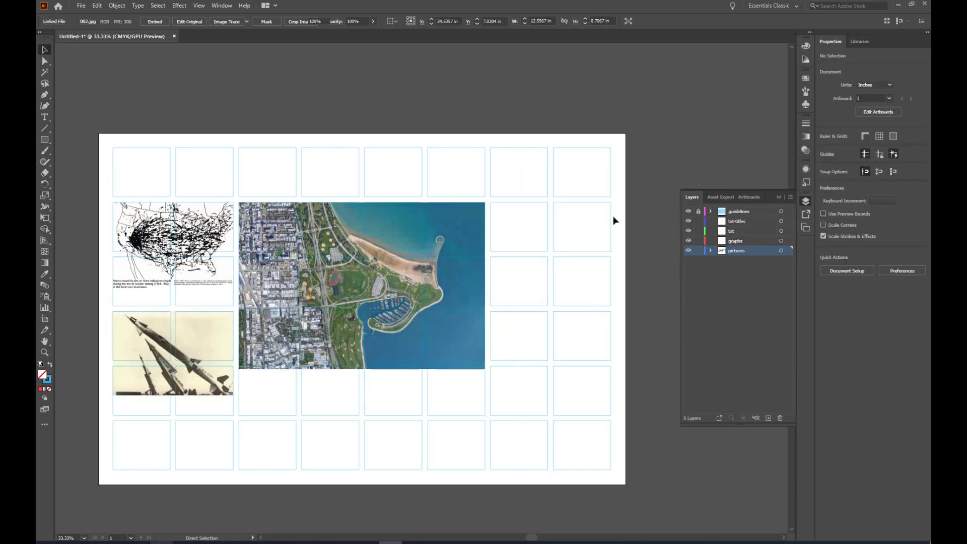
# Place 002.jpg from the images folder at the third row's seventh cell, sized two columns wide, about 8.2 x 5.7 in
pyautogui.click(81, 6)
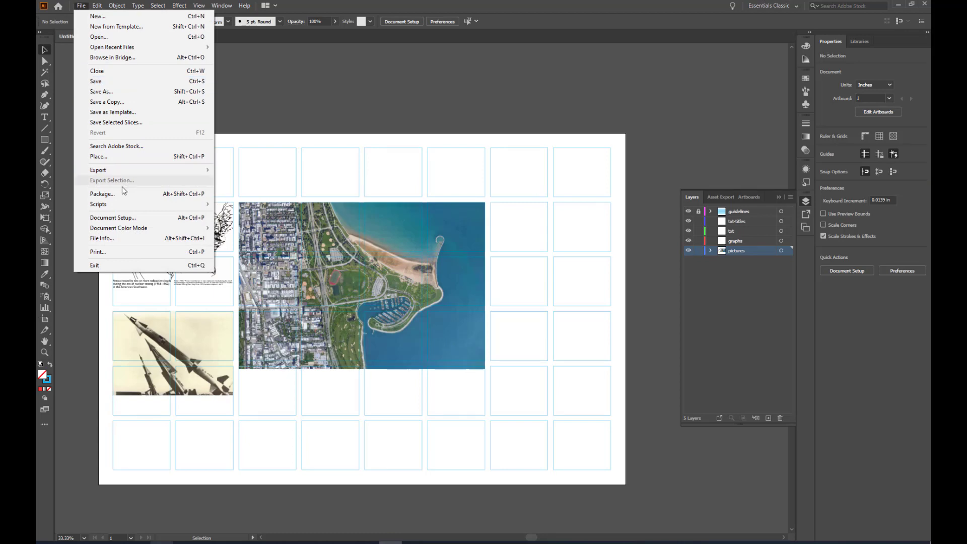
pyautogui.click(116, 161)
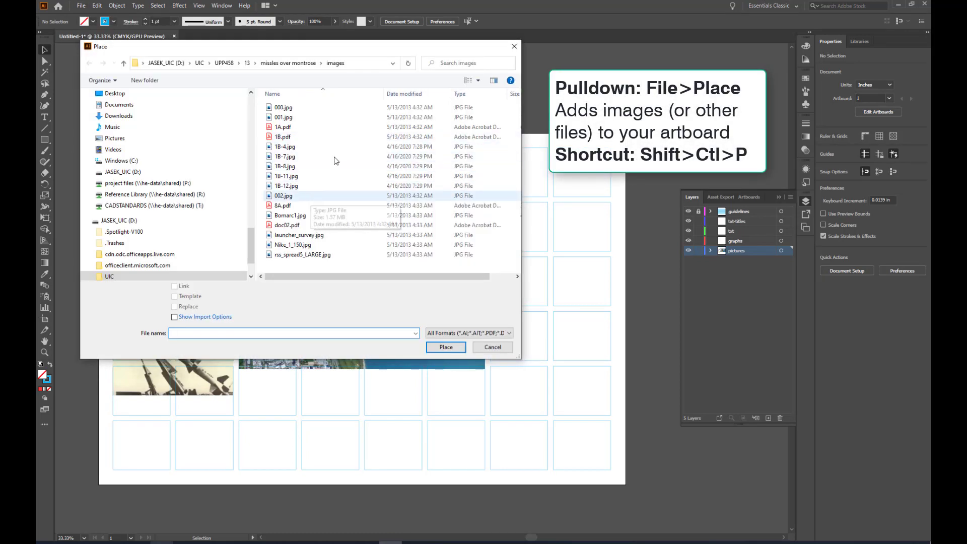
pyautogui.click(479, 82)
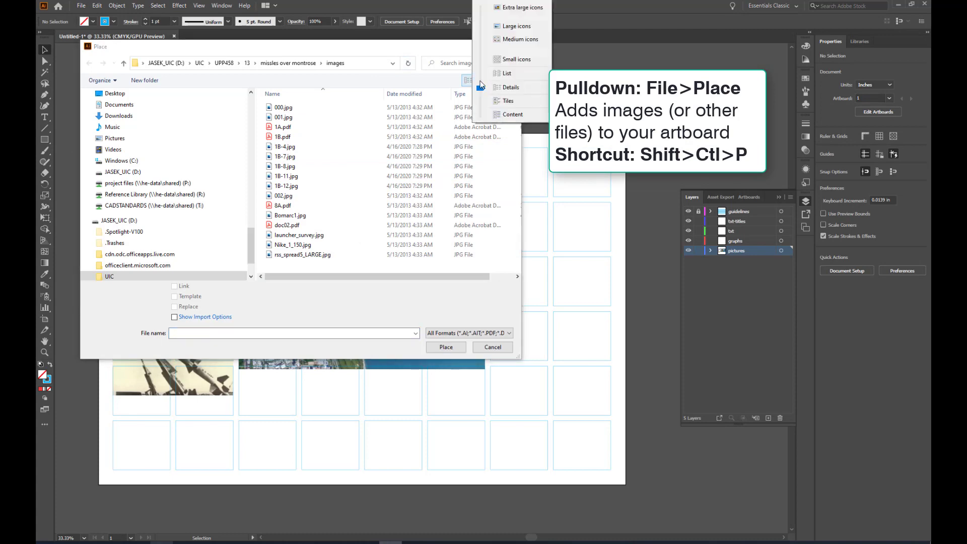
pyautogui.click(522, 25)
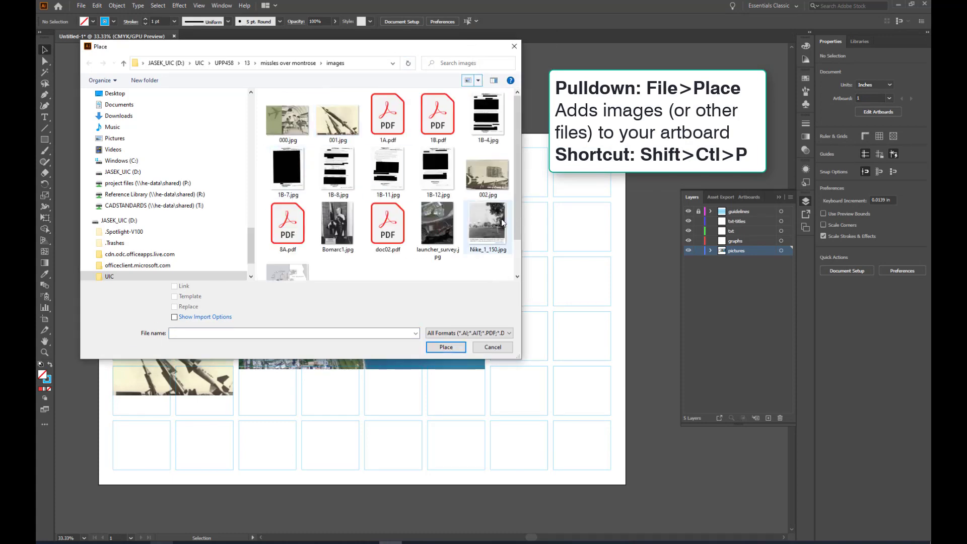
pyautogui.click(492, 184)
pyautogui.click(446, 347)
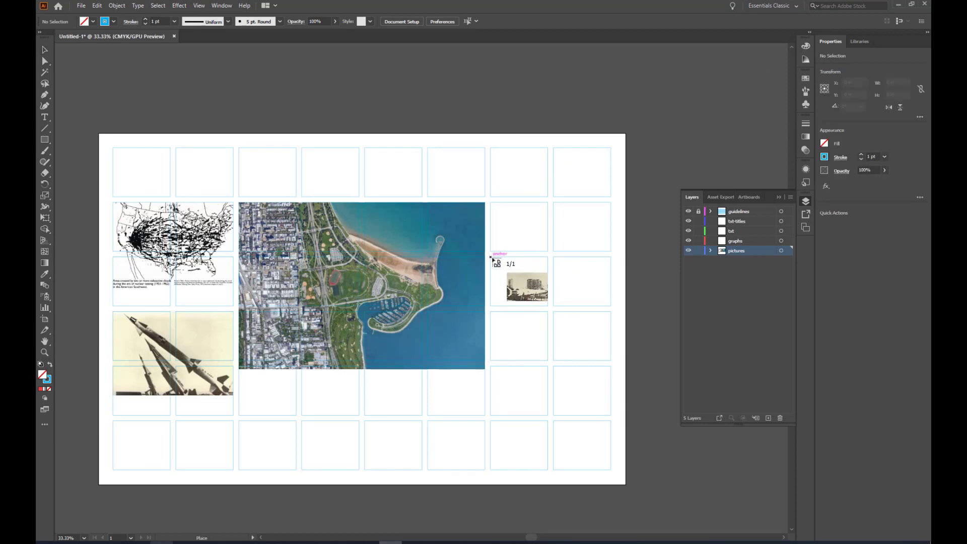
pyautogui.moveTo(492, 259)
pyautogui.mouseDown()
pyautogui.moveTo(630, 385)
pyautogui.moveTo(622, 351)
pyautogui.moveTo(611, 346)
pyautogui.mouseUp()
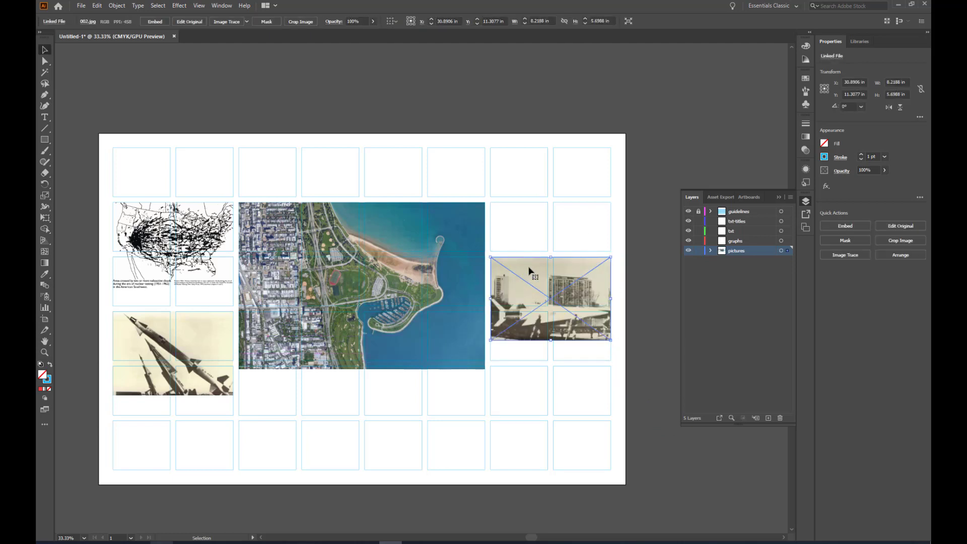
# Move the 002.jpg picture below the aerial photo, spanning the fourth and fifth columns along the grid's bottom edge, and deselect it
pyautogui.moveTo(530, 271); pyautogui.dragTo(511, 311)
pyautogui.moveTo(387, 380); pyautogui.dragTo(340, 399)
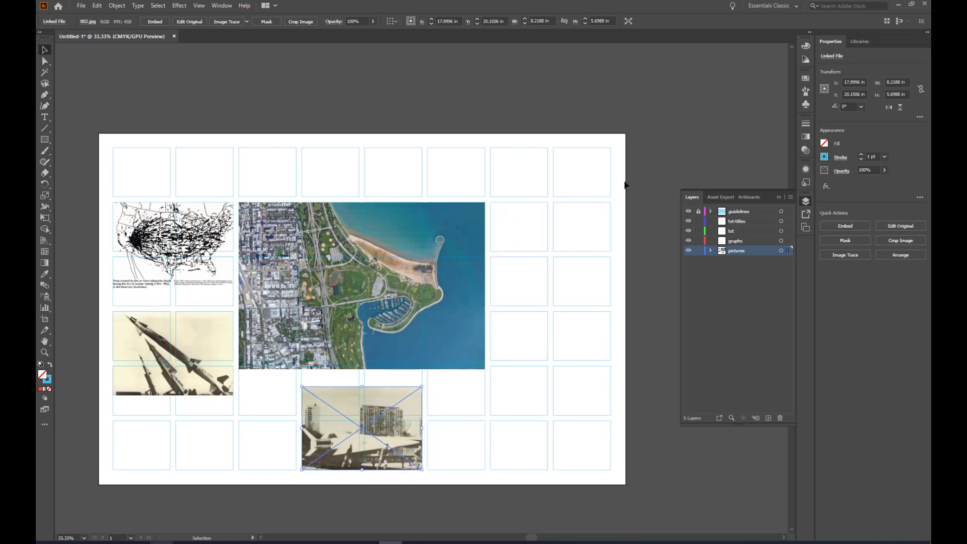
pyautogui.click(648, 160)
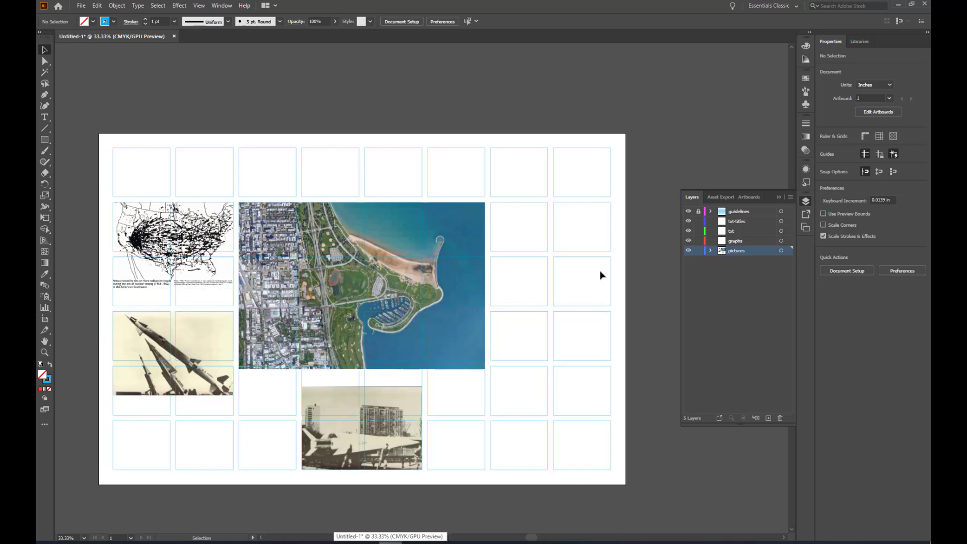
# Make the graphs layer active, start the Place command, and open the graphs folder inside missles over montrose
pyautogui.click(750, 240)
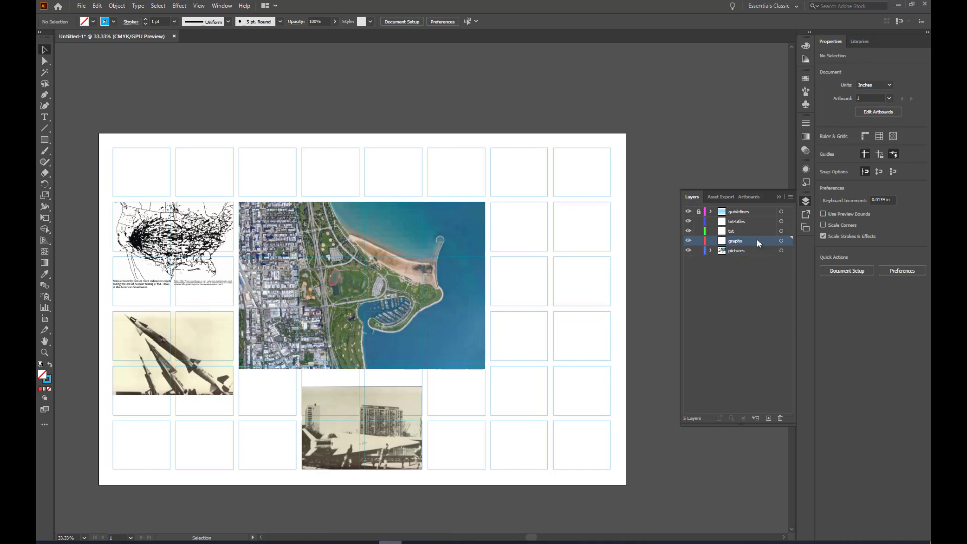
pyautogui.click(81, 6)
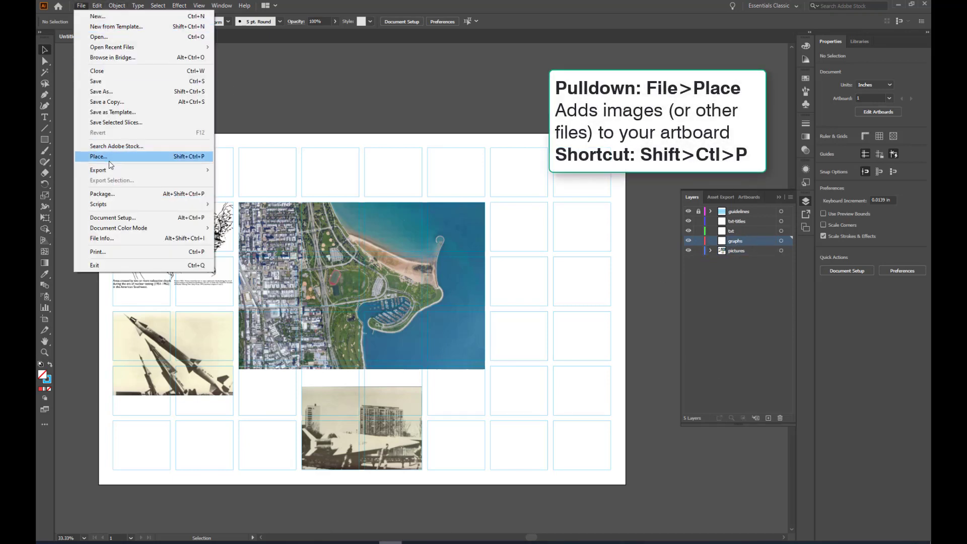
pyautogui.click(469, 188)
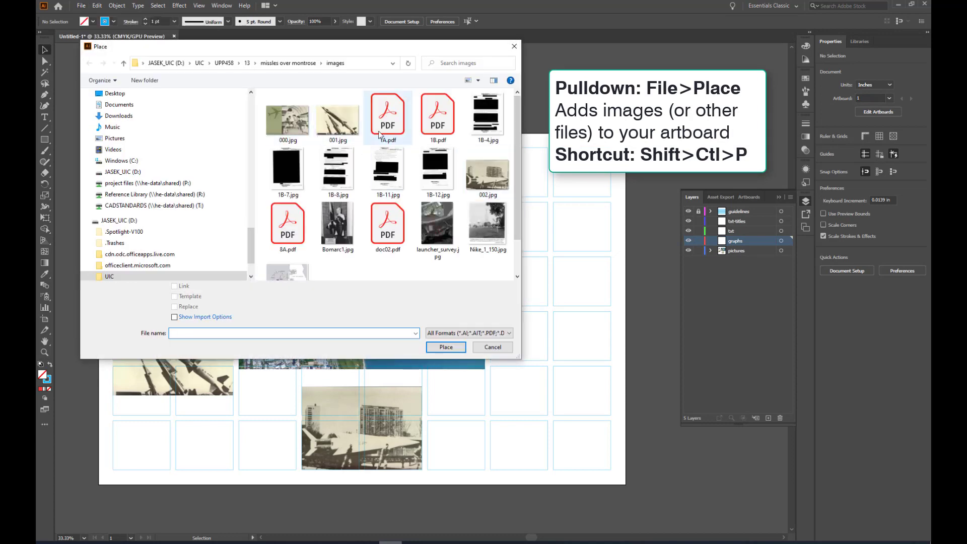
pyautogui.scroll(-2, 186, 219)
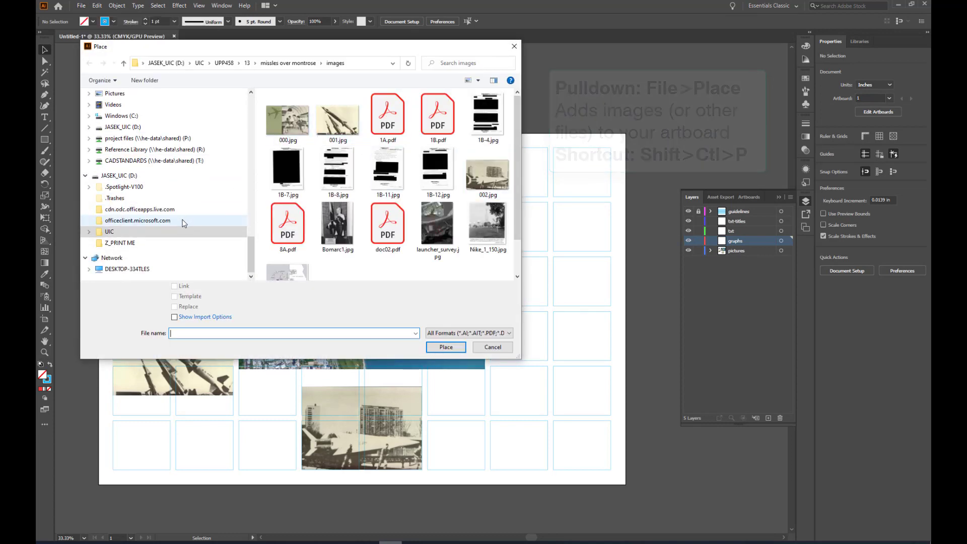
pyautogui.scroll(1, 183, 221)
pyautogui.click(301, 64)
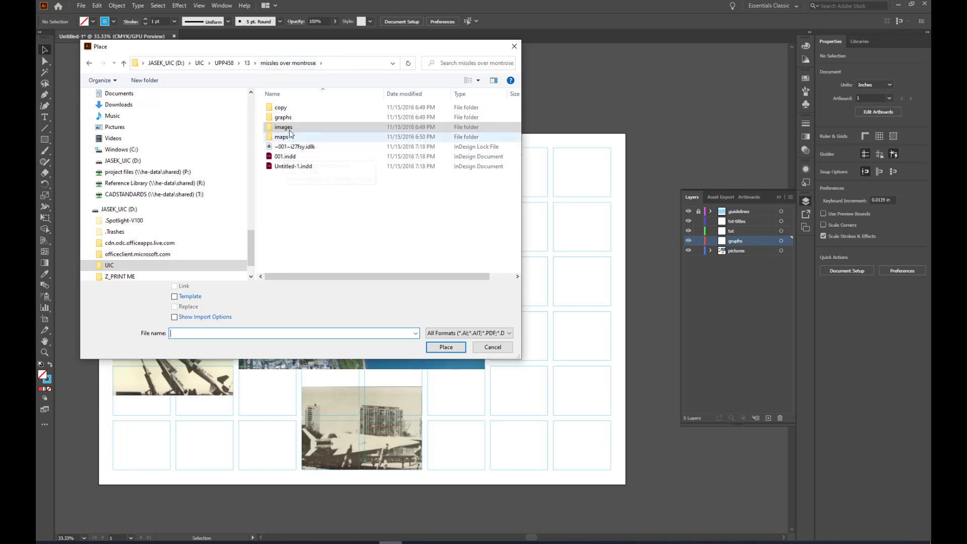
pyautogui.doubleClick(283, 119)
# Place the Worldwide_nuclear_testing graph at the second row's seventh cell, two columns wide at about 8.2 x 5.5 in, and deselect it
pyautogui.click(298, 109)
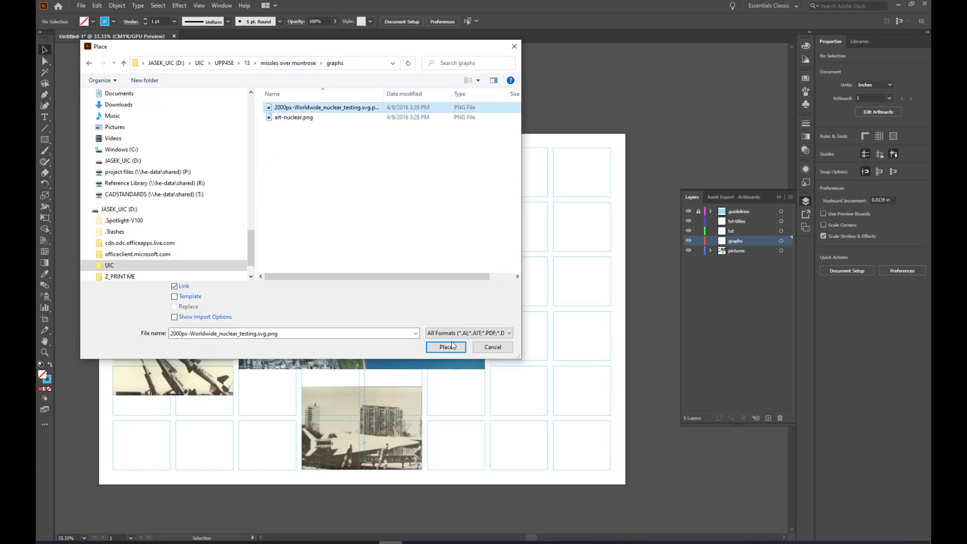
pyautogui.click(454, 347)
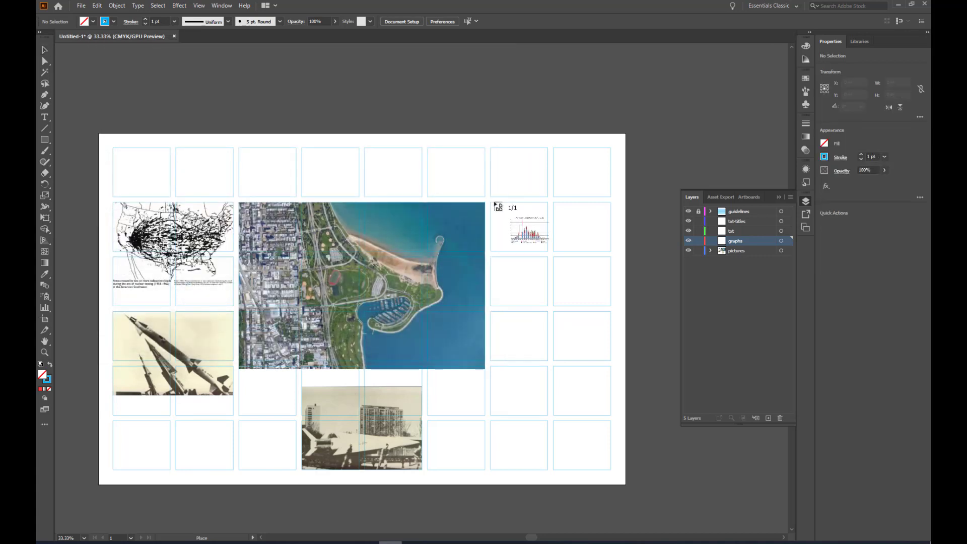
pyautogui.moveTo(491, 203); pyautogui.dragTo(611, 327)
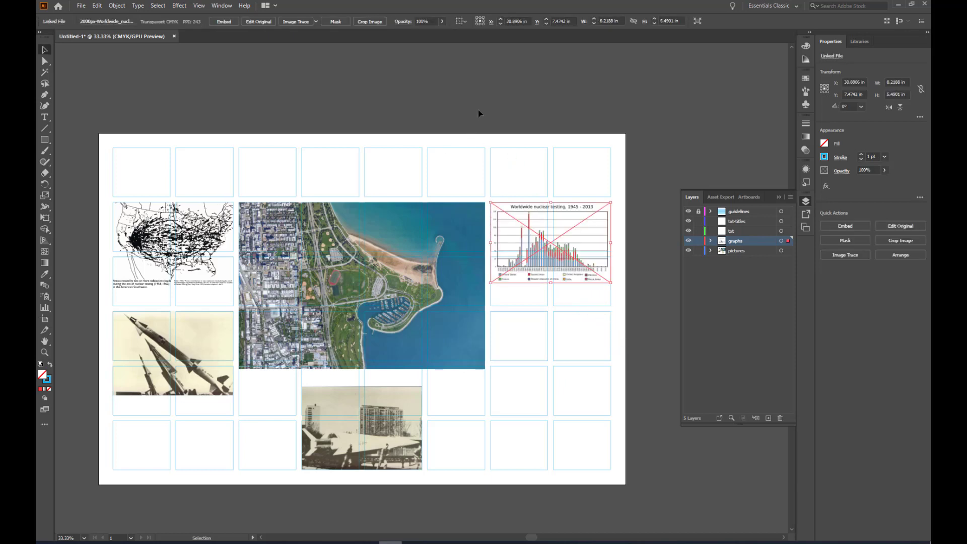
pyautogui.click(491, 96)
# Place art-nuclear.png directly below the nuclear testing graph, sized to span the seventh and eighth columns, and deselect it
pyautogui.click(82, 6)
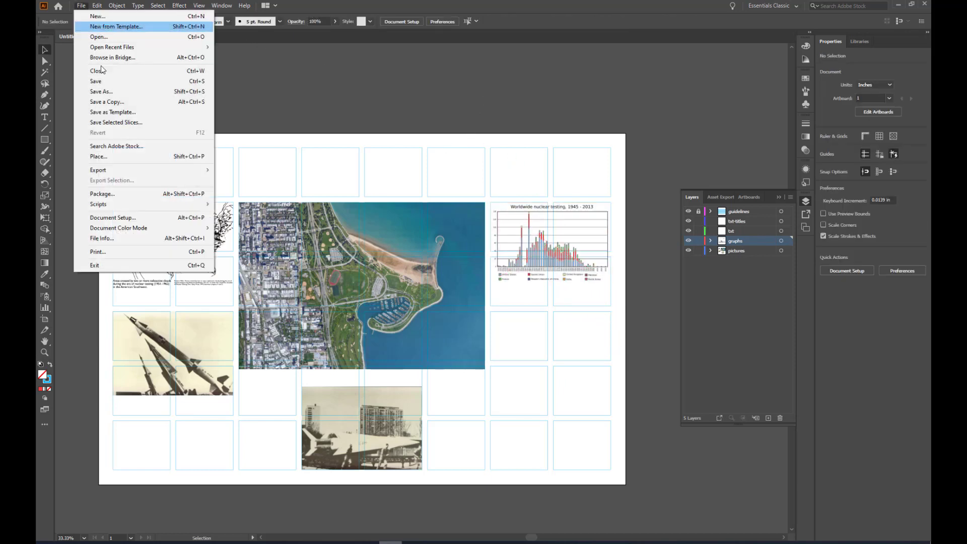
pyautogui.click(127, 157)
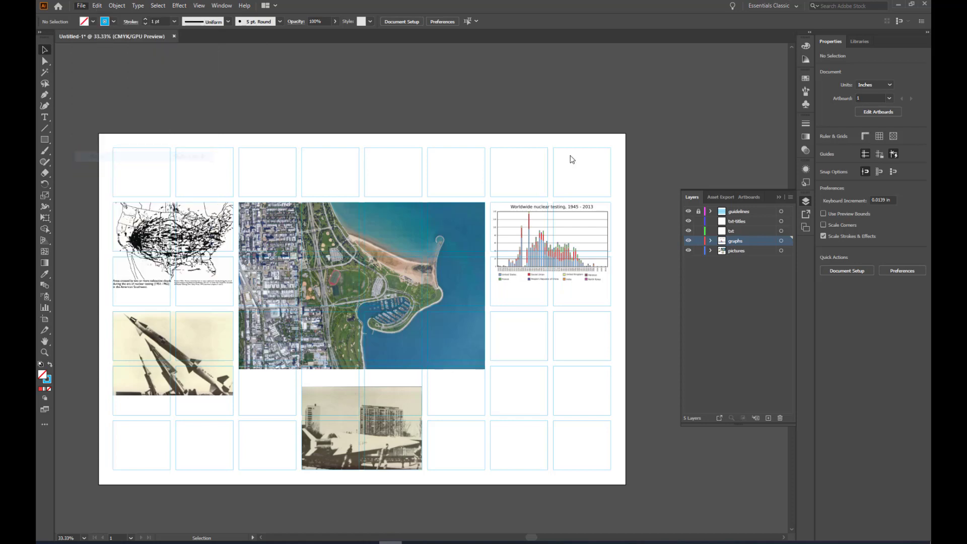
pyautogui.click(303, 118)
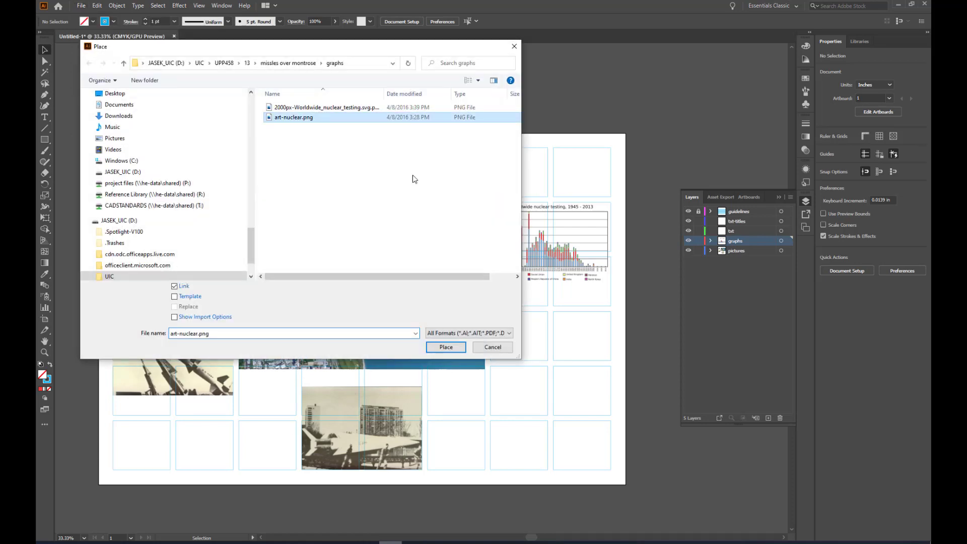
pyautogui.click(446, 347)
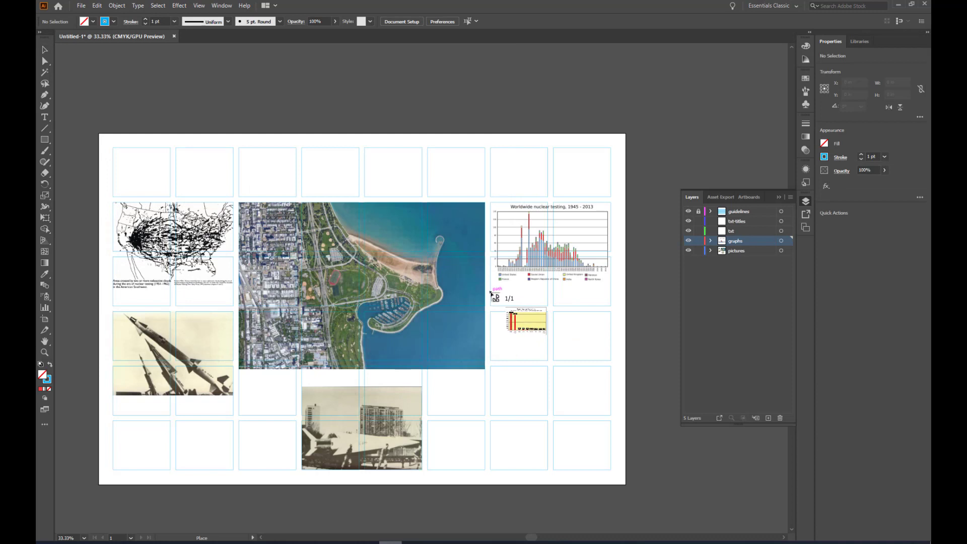
pyautogui.moveTo(491, 294); pyautogui.dragTo(611, 387)
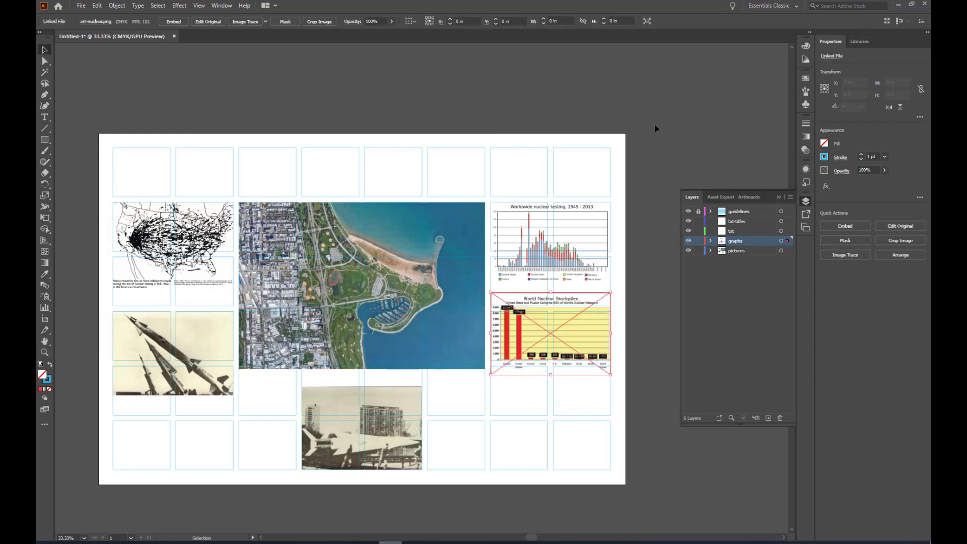
pyautogui.click(663, 112)
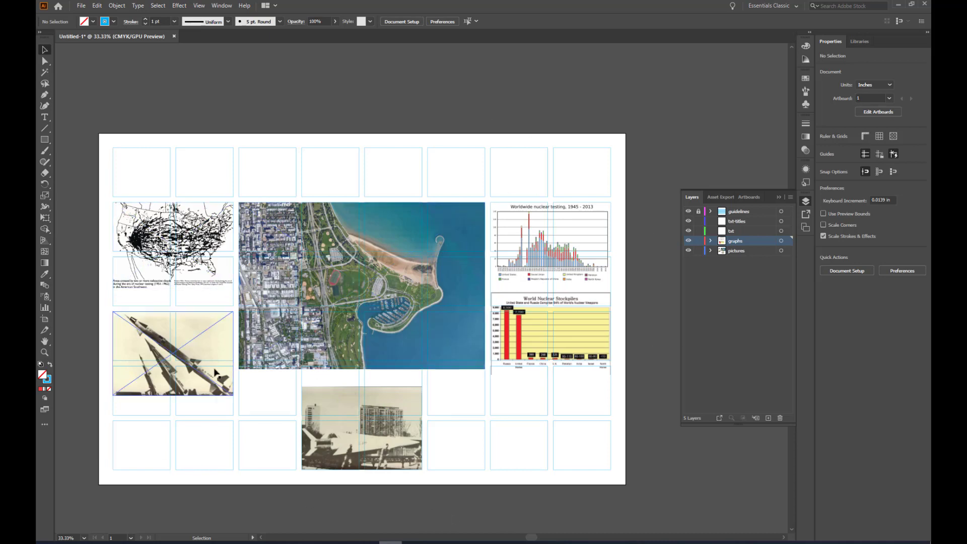
# Scale the 002.jpg picture proportionally from its center to about 12 x 8.3 in and move it up onto the grid's bottom edge, overlapping the aerial photo
pyautogui.click(378, 403)
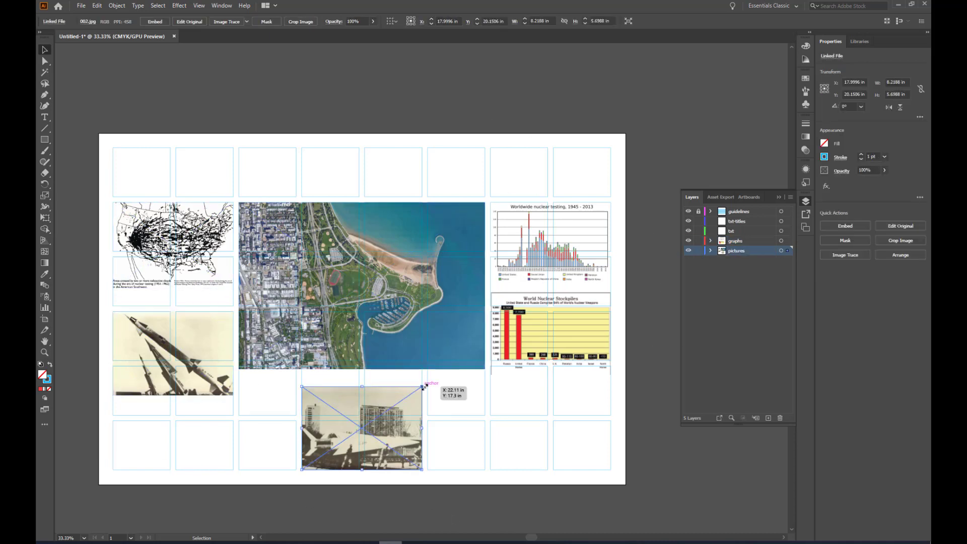
pyautogui.moveTo(423, 386); pyautogui.dragTo(450, 368)
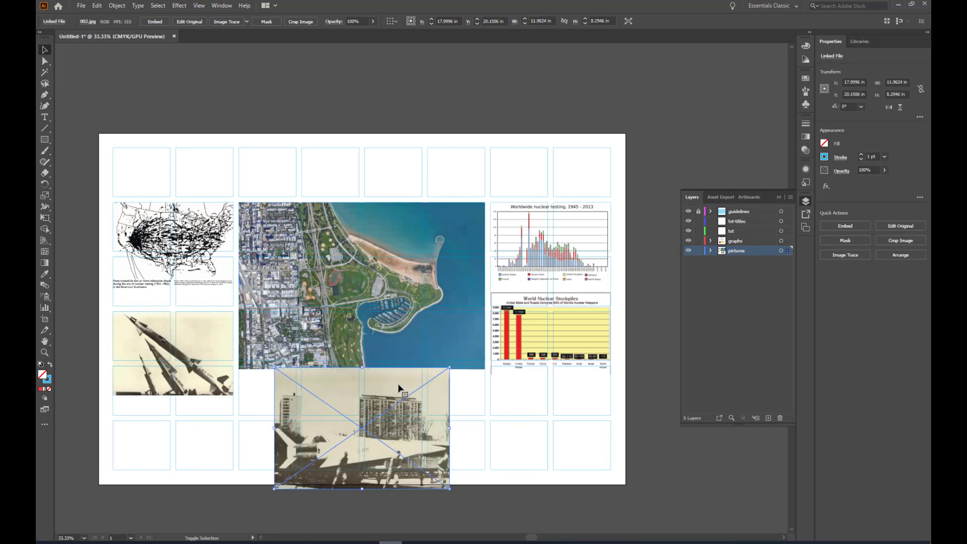
pyautogui.moveTo(394, 389); pyautogui.dragTo(403, 371)
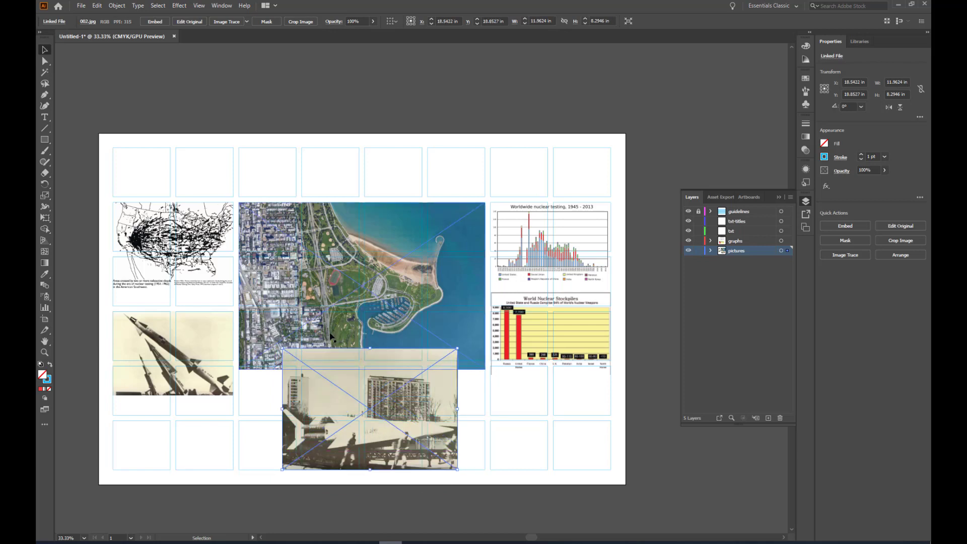
pyautogui.keyDown('shift'); pyautogui.click(403, 407); pyautogui.keyUp('shift')
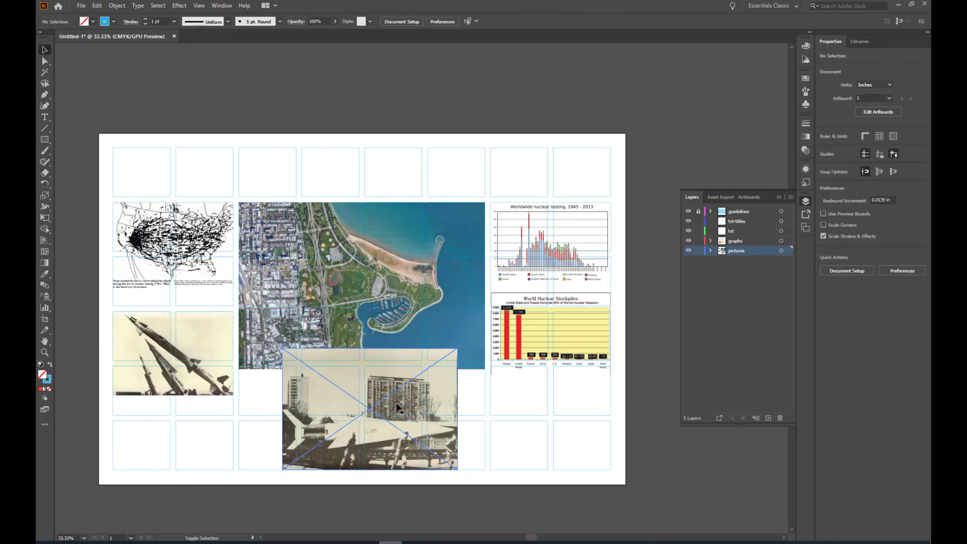
pyautogui.moveTo(402, 407); pyautogui.dragTo(401, 409)
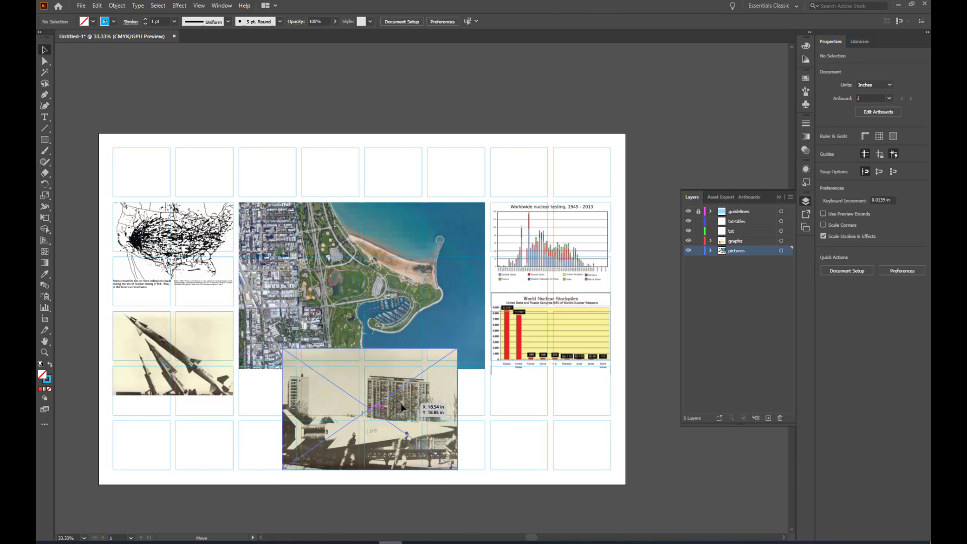